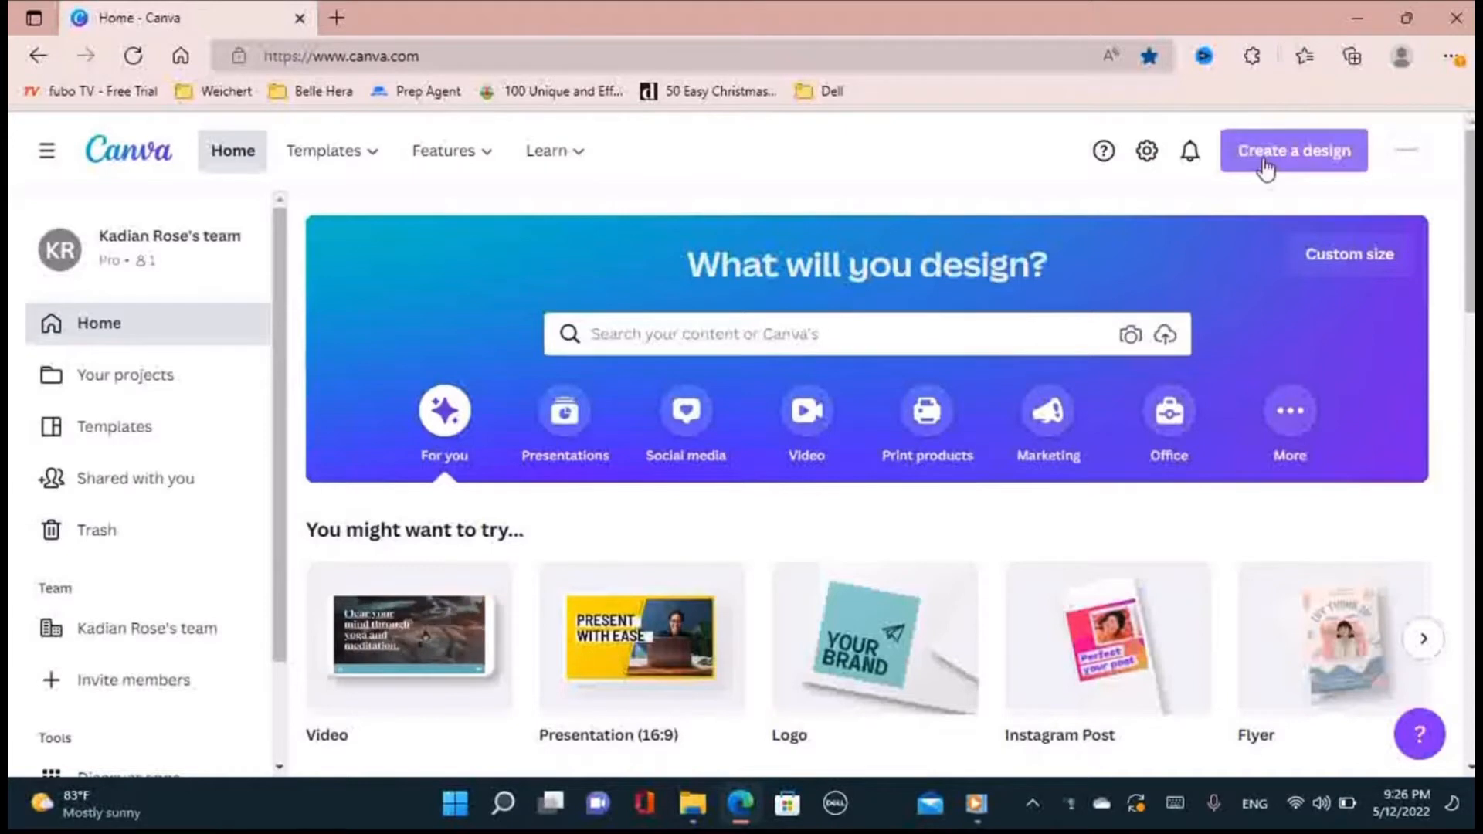
- Create a new custom-size design 5000 px wide and 1000 px high
left_click(1267, 153)
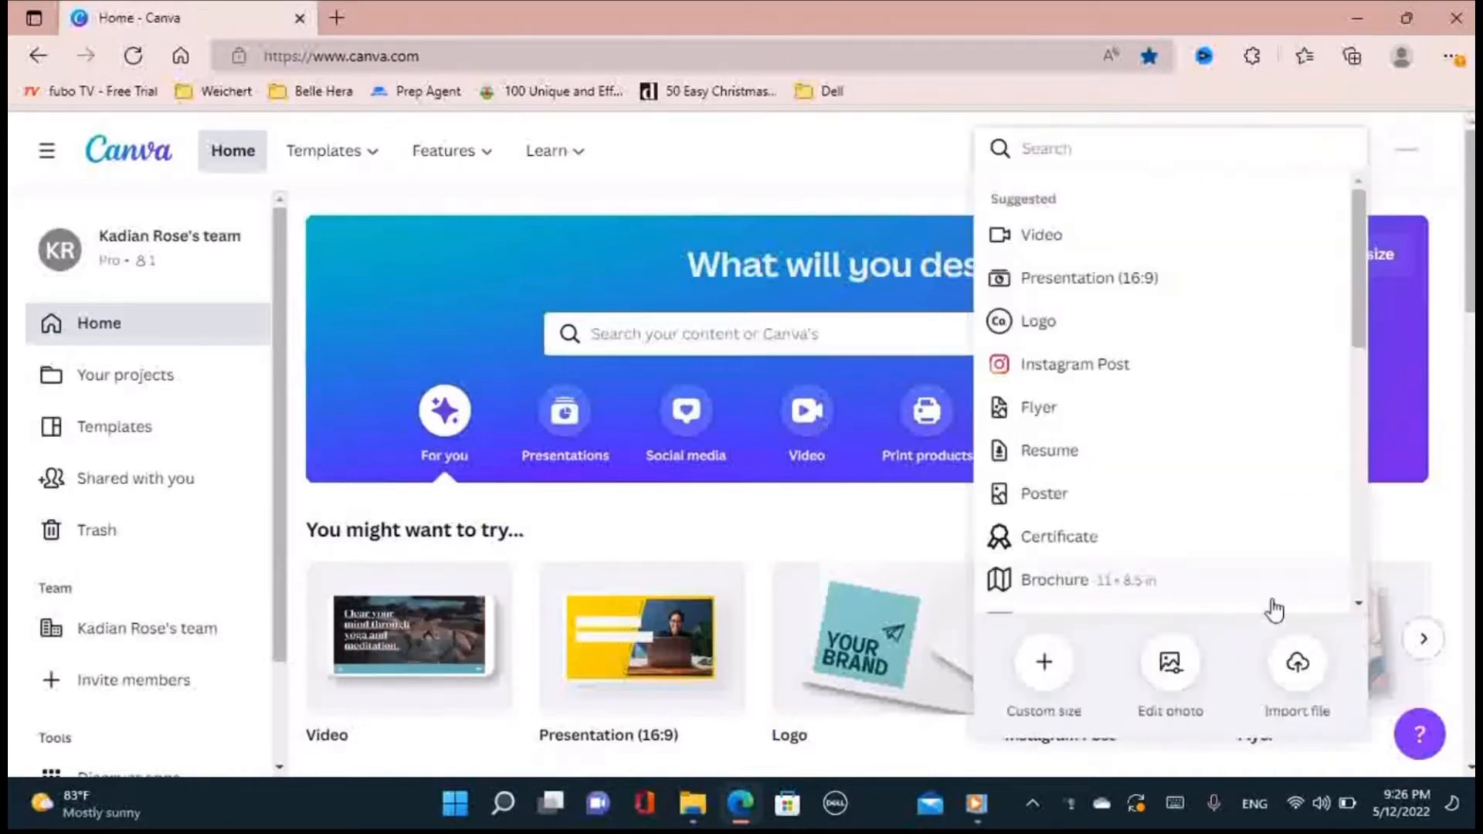
left_click(1048, 680)
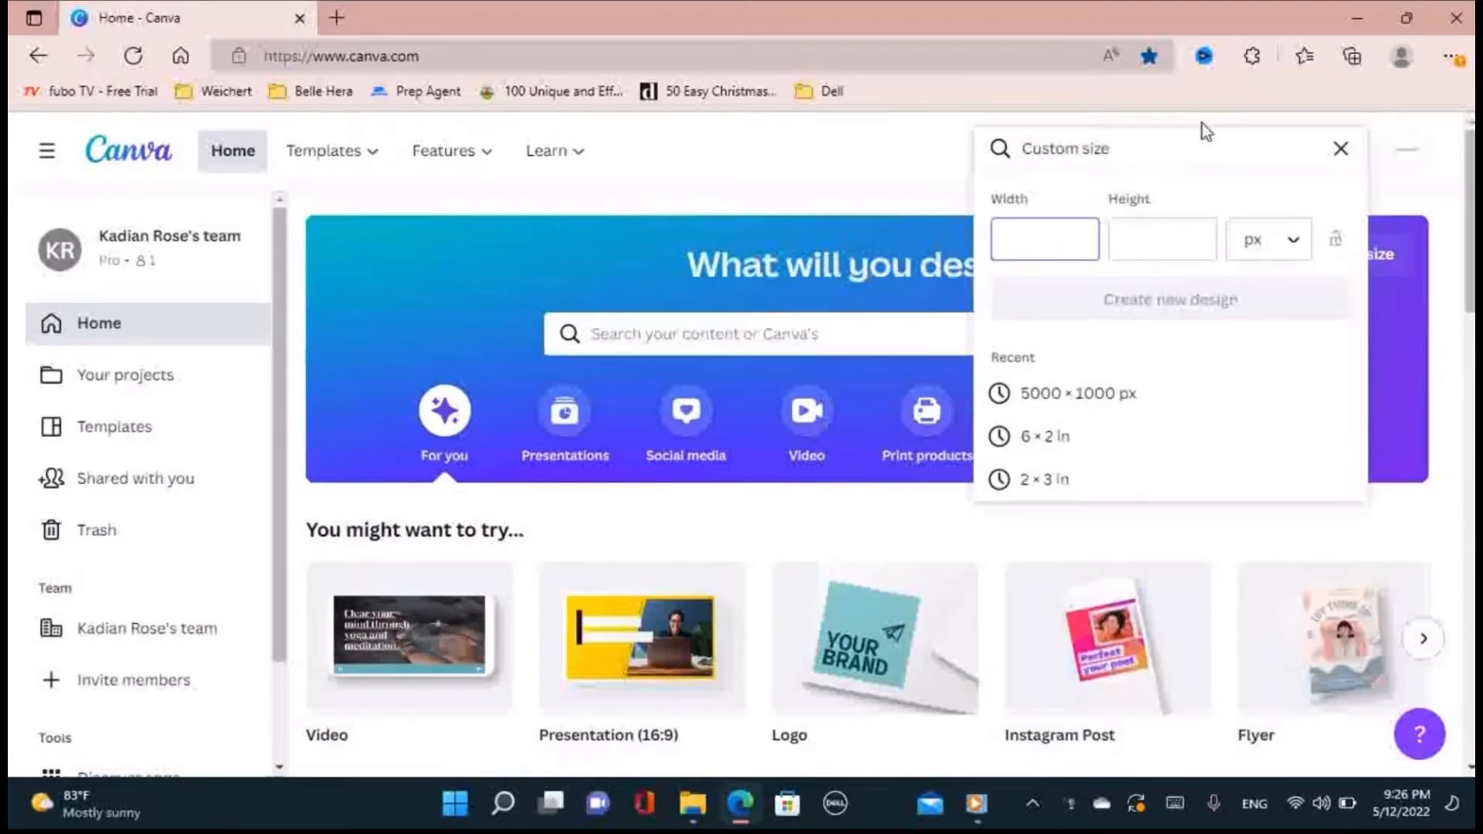
type("5000")
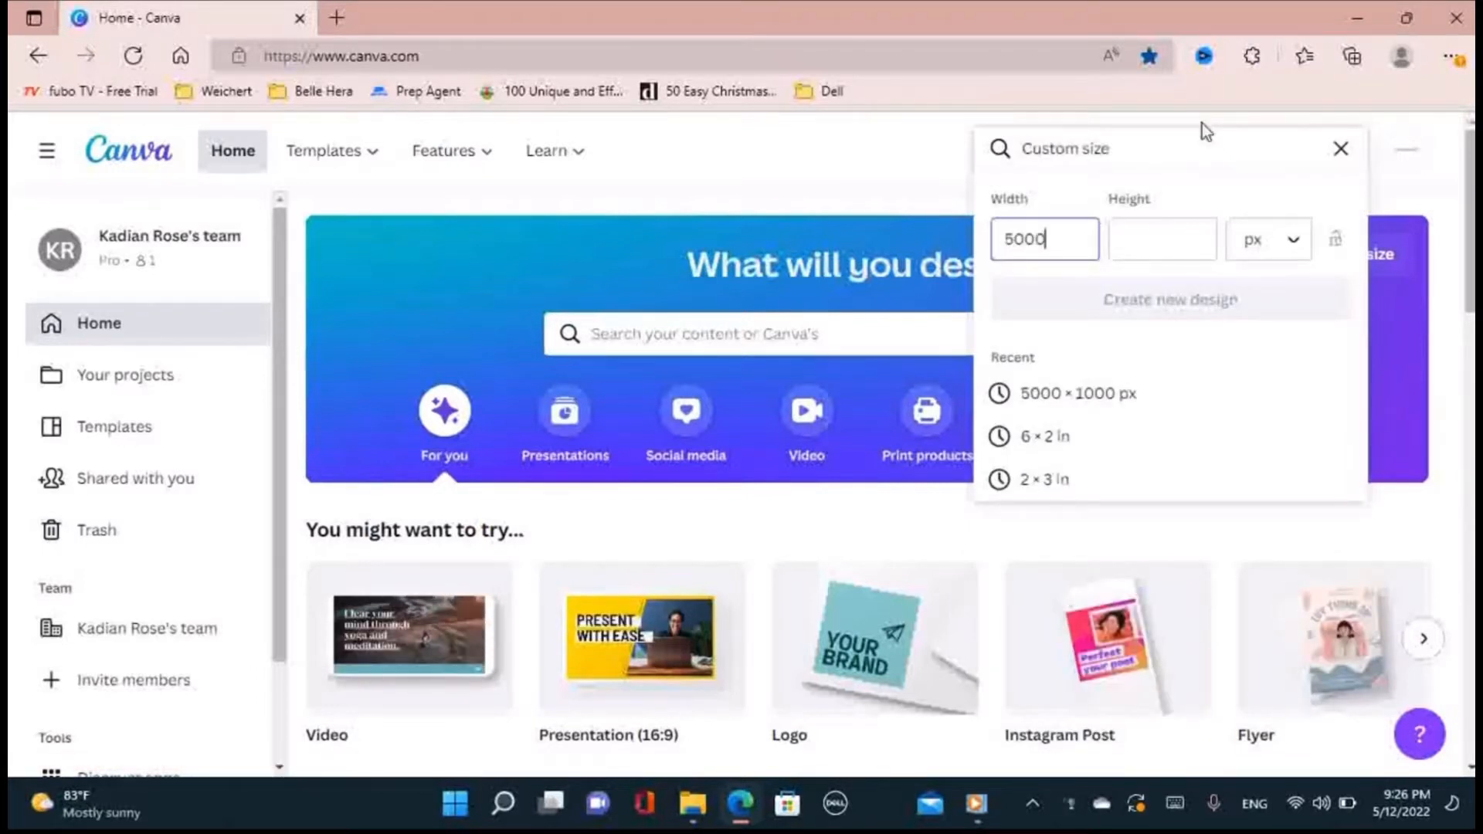
key("Tab")
type("1000")
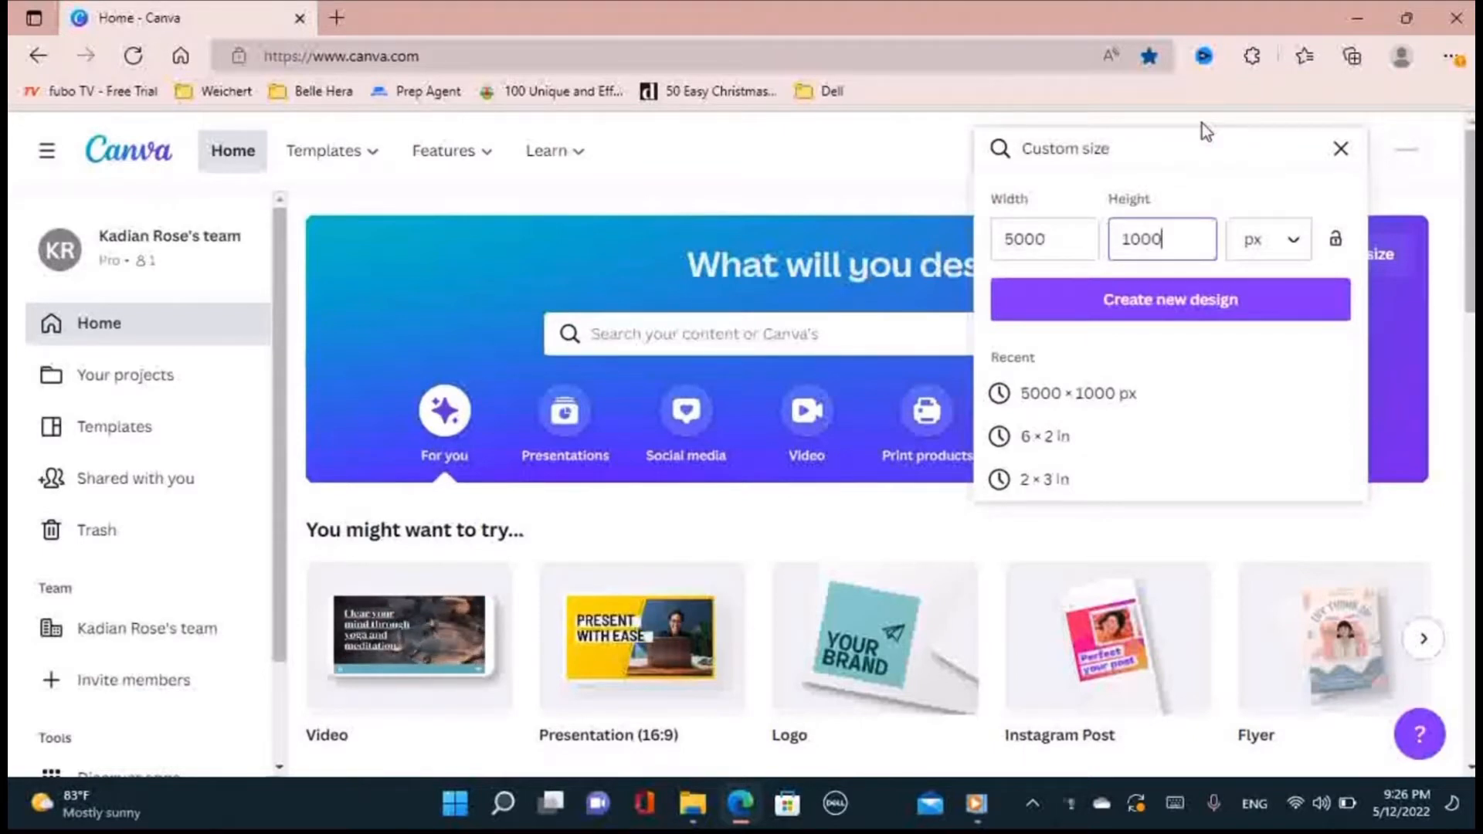
left_click(1163, 300)
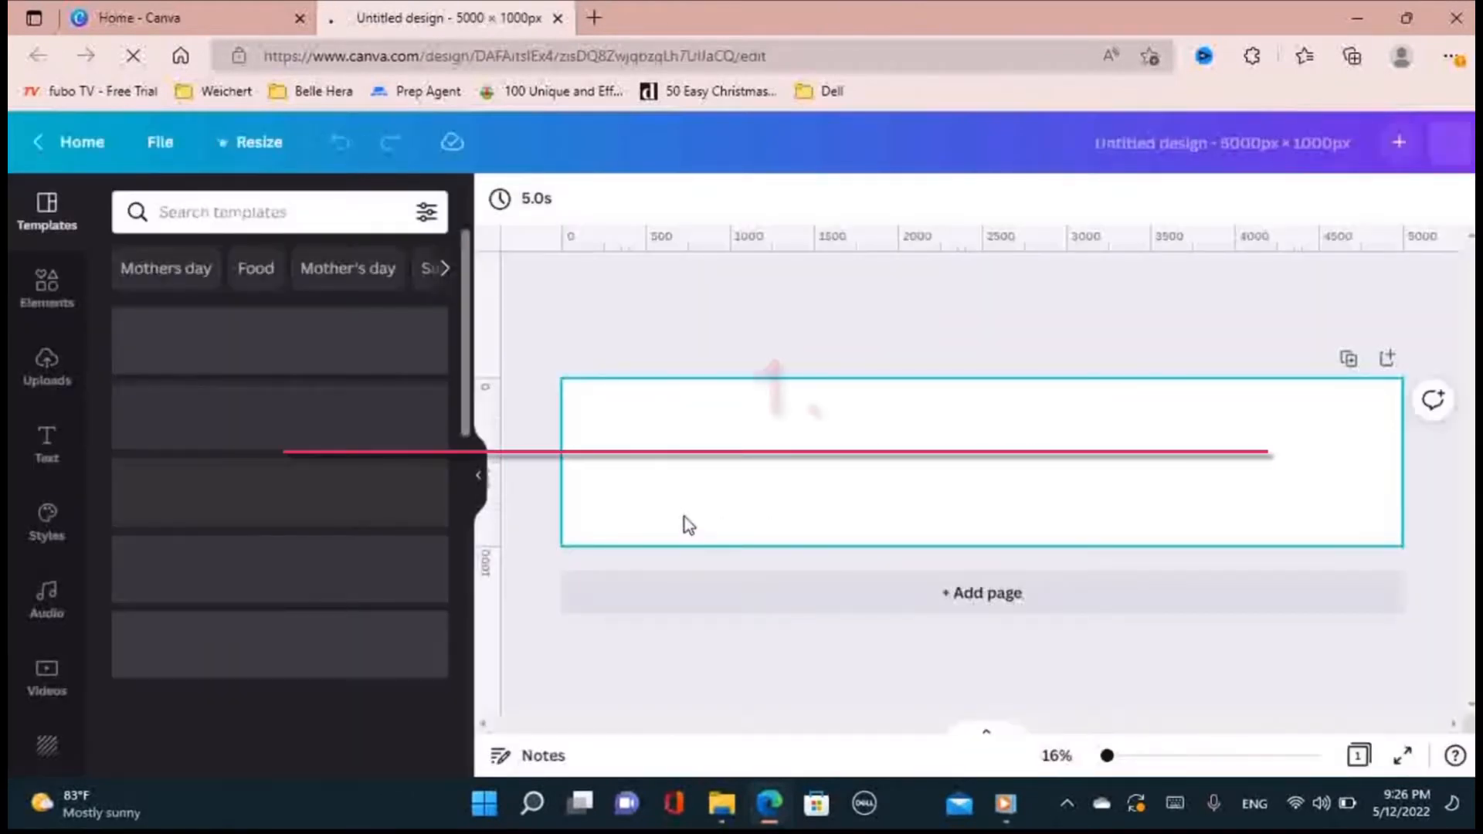
- Collapse the template list and place vertical guides at 1000, 2000, 3000 and 4000 px to divide the page into five equal sections
left_click(478, 473)
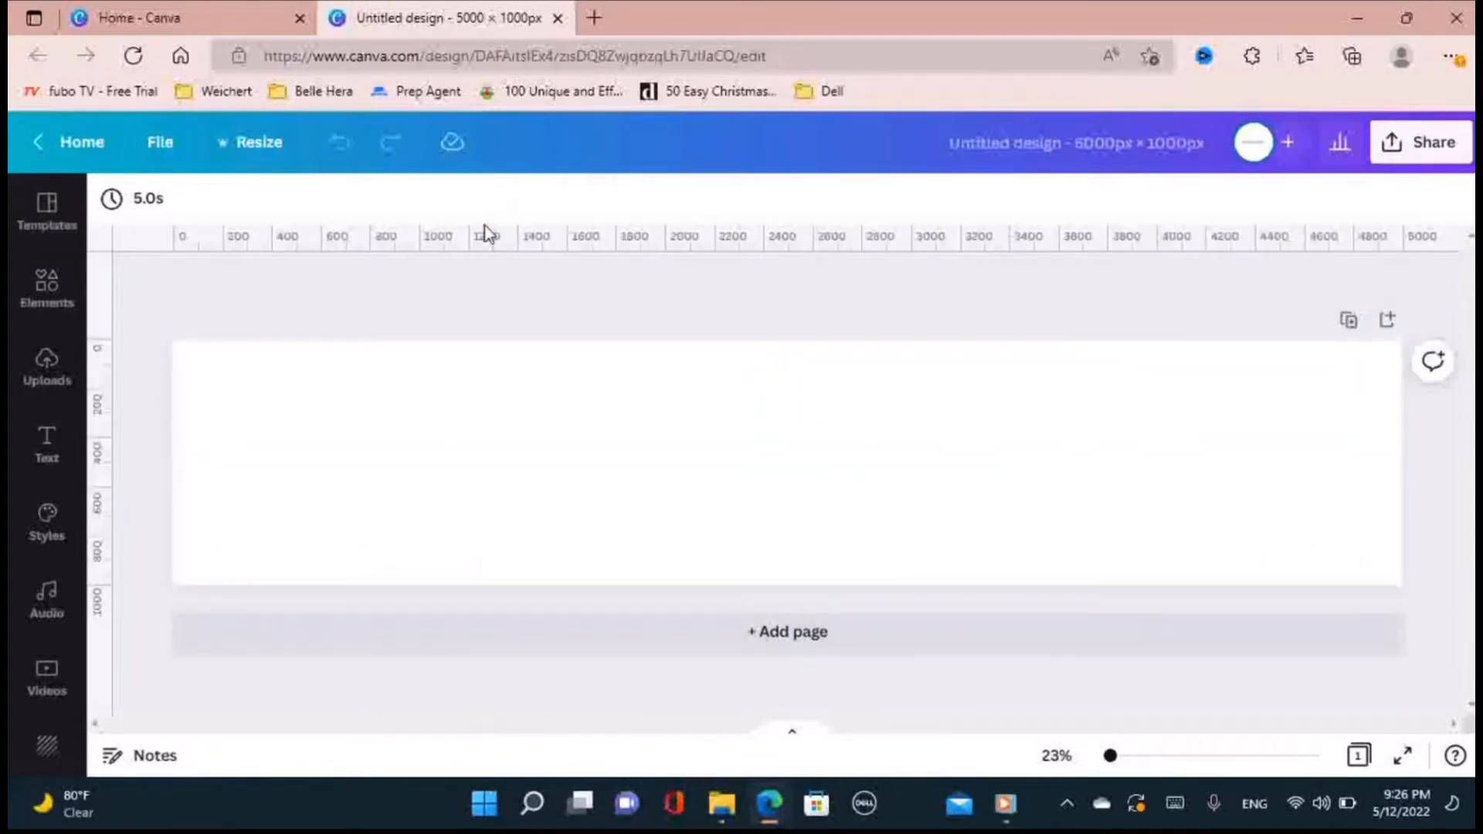
left_click(160, 143)
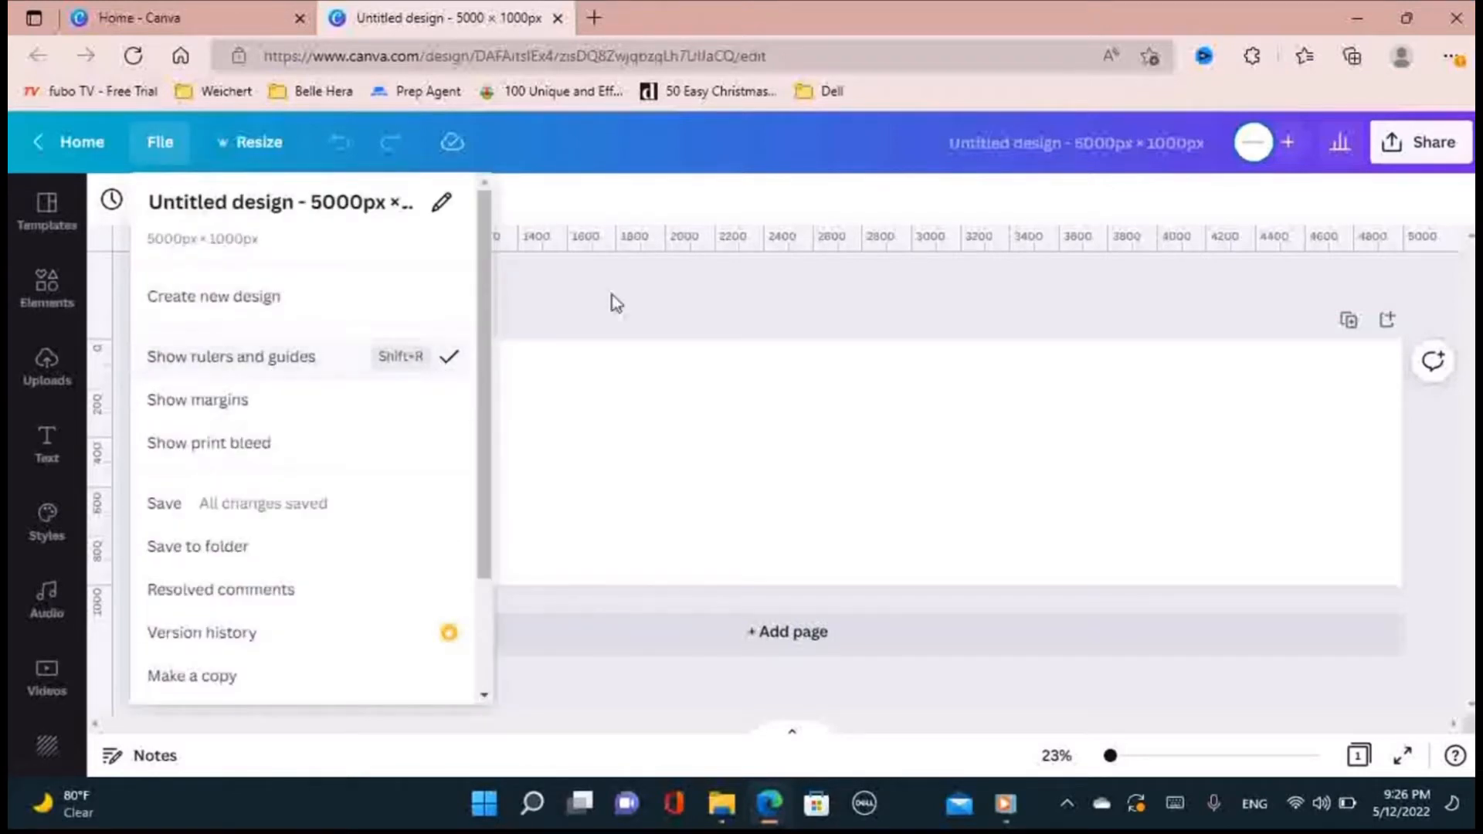
left_click(646, 292)
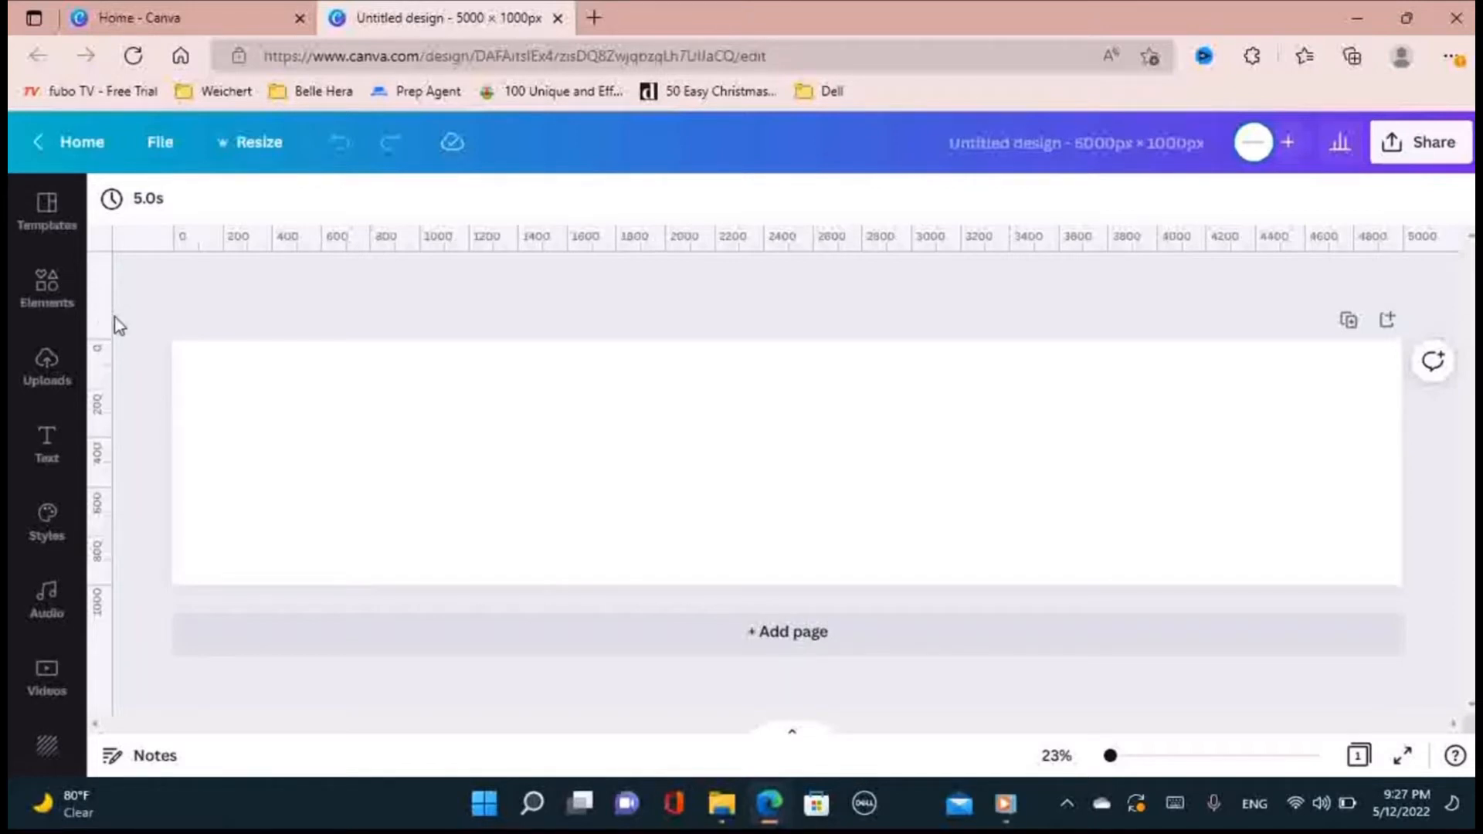
left_click_drag(116, 320, 422, 306)
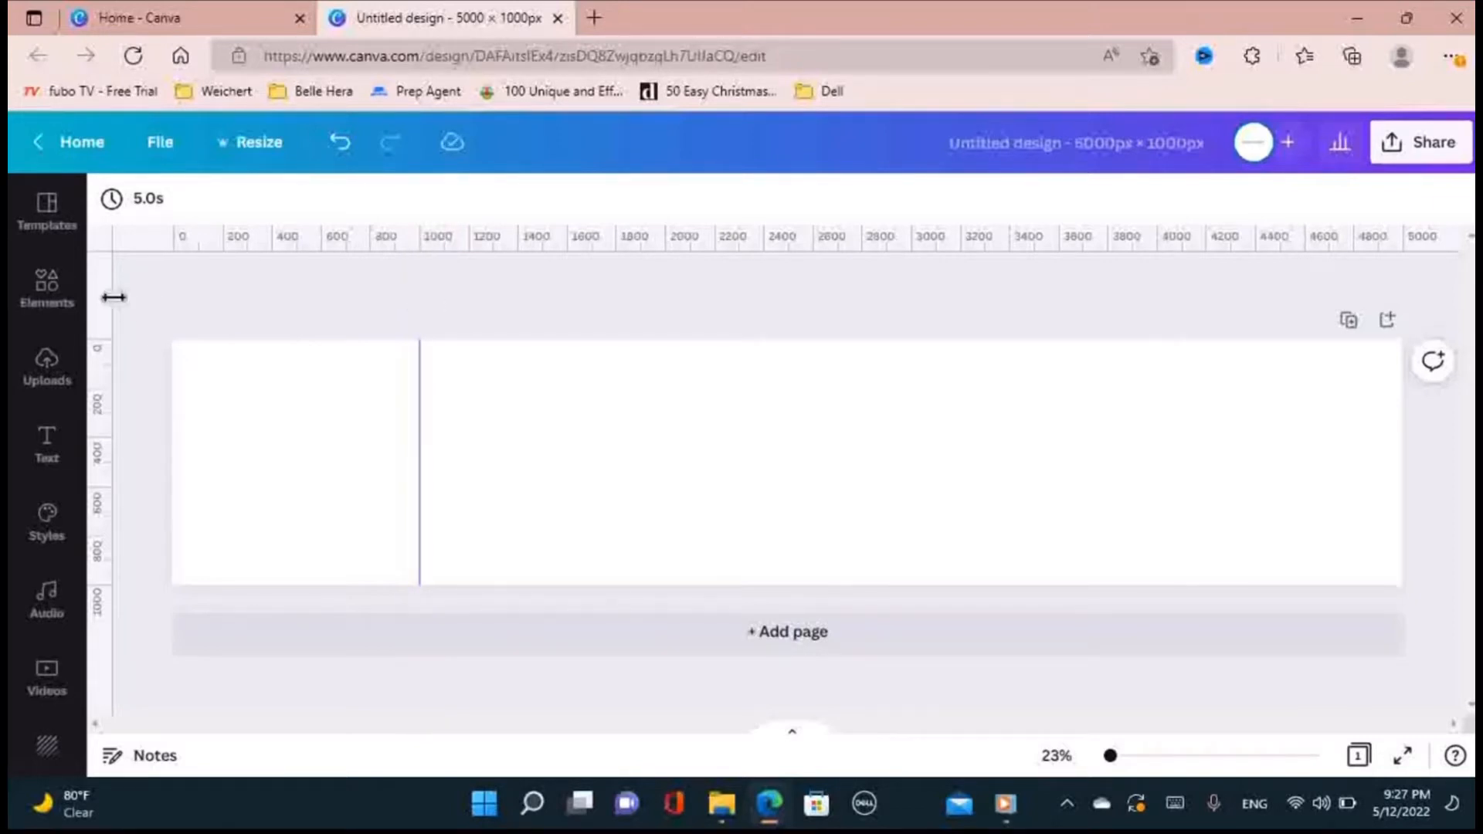
left_click_drag(112, 294, 666, 272)
left_click_drag(112, 291, 914, 263)
left_click_drag(109, 304, 1158, 265)
left_click(985, 424)
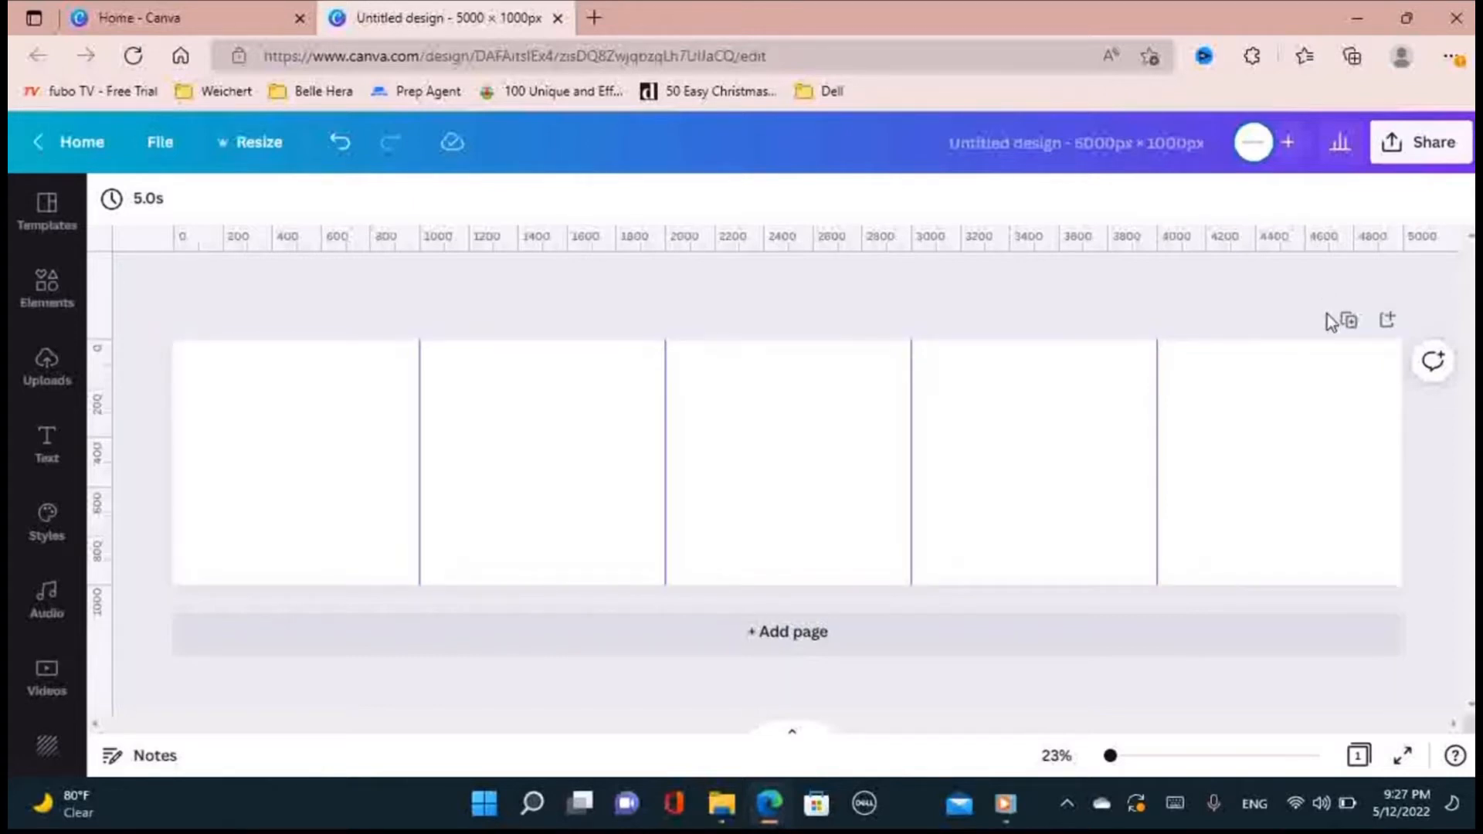
- Duplicate the page with its guides, and delete the copy
left_click(1349, 323)
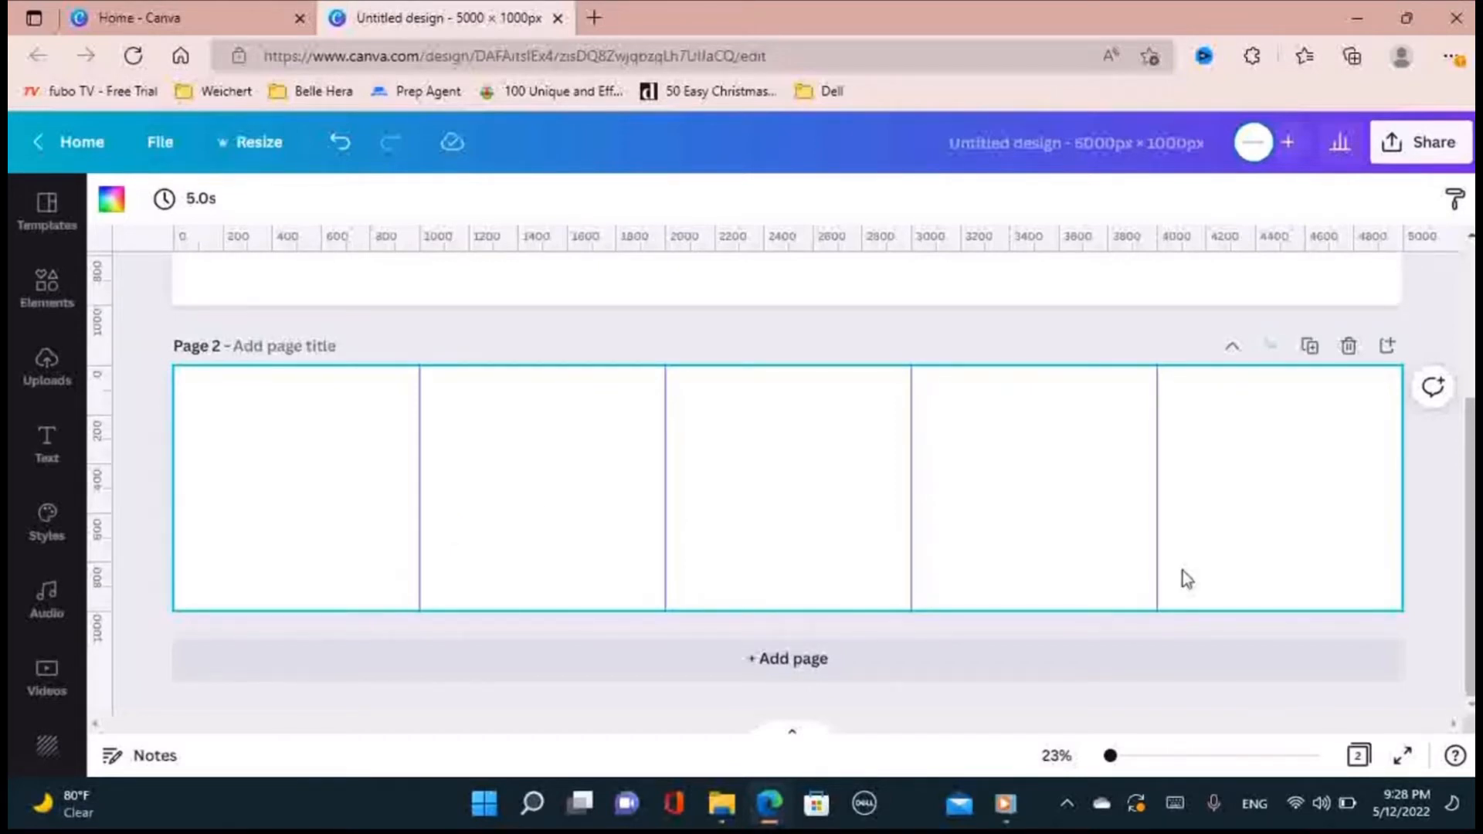
left_click(1349, 348)
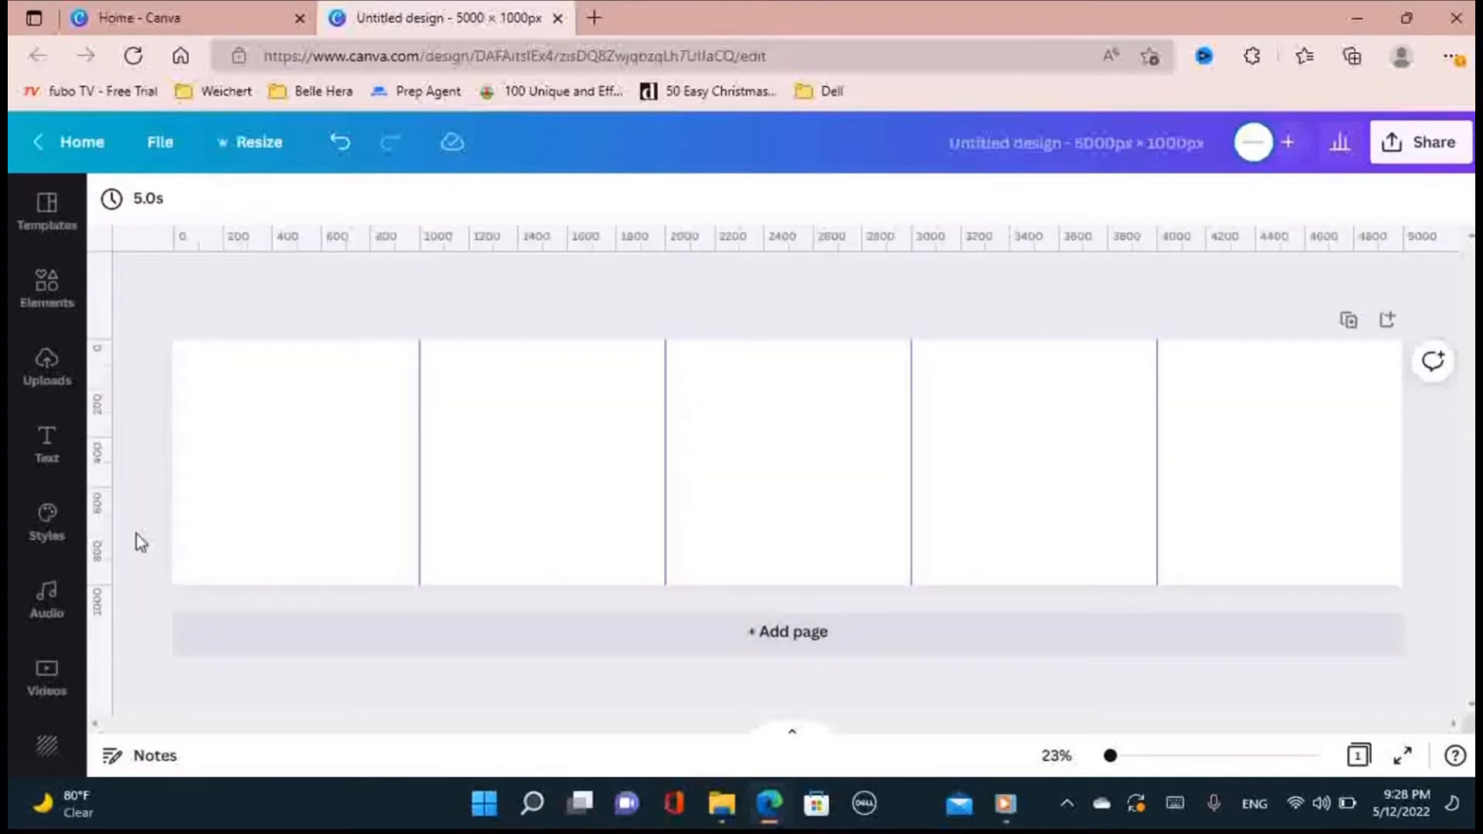
- Add a heading in the upper part of the first section and enlarge it to about 687 px wide
left_click(45, 426)
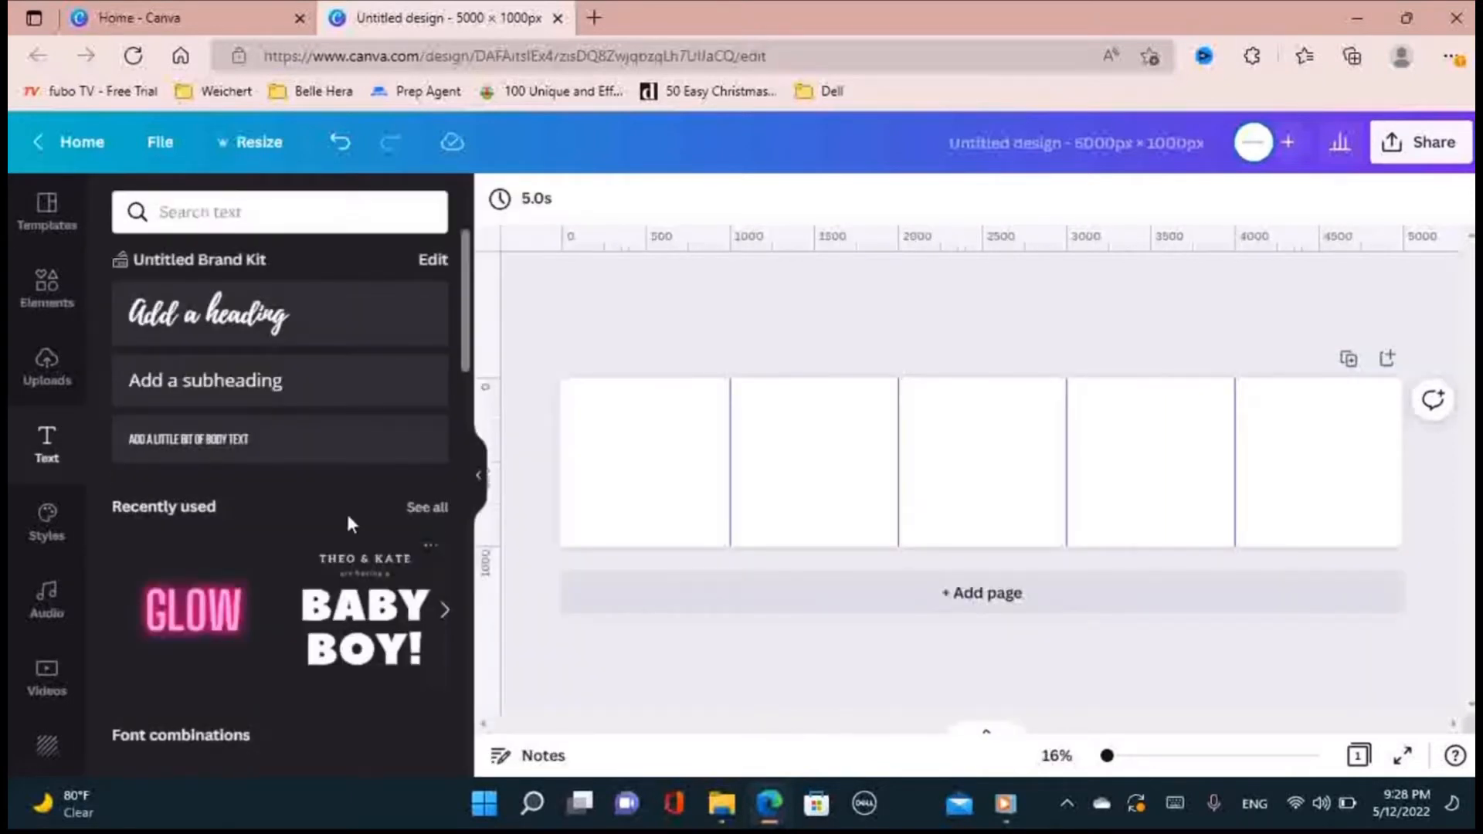
left_click(336, 318)
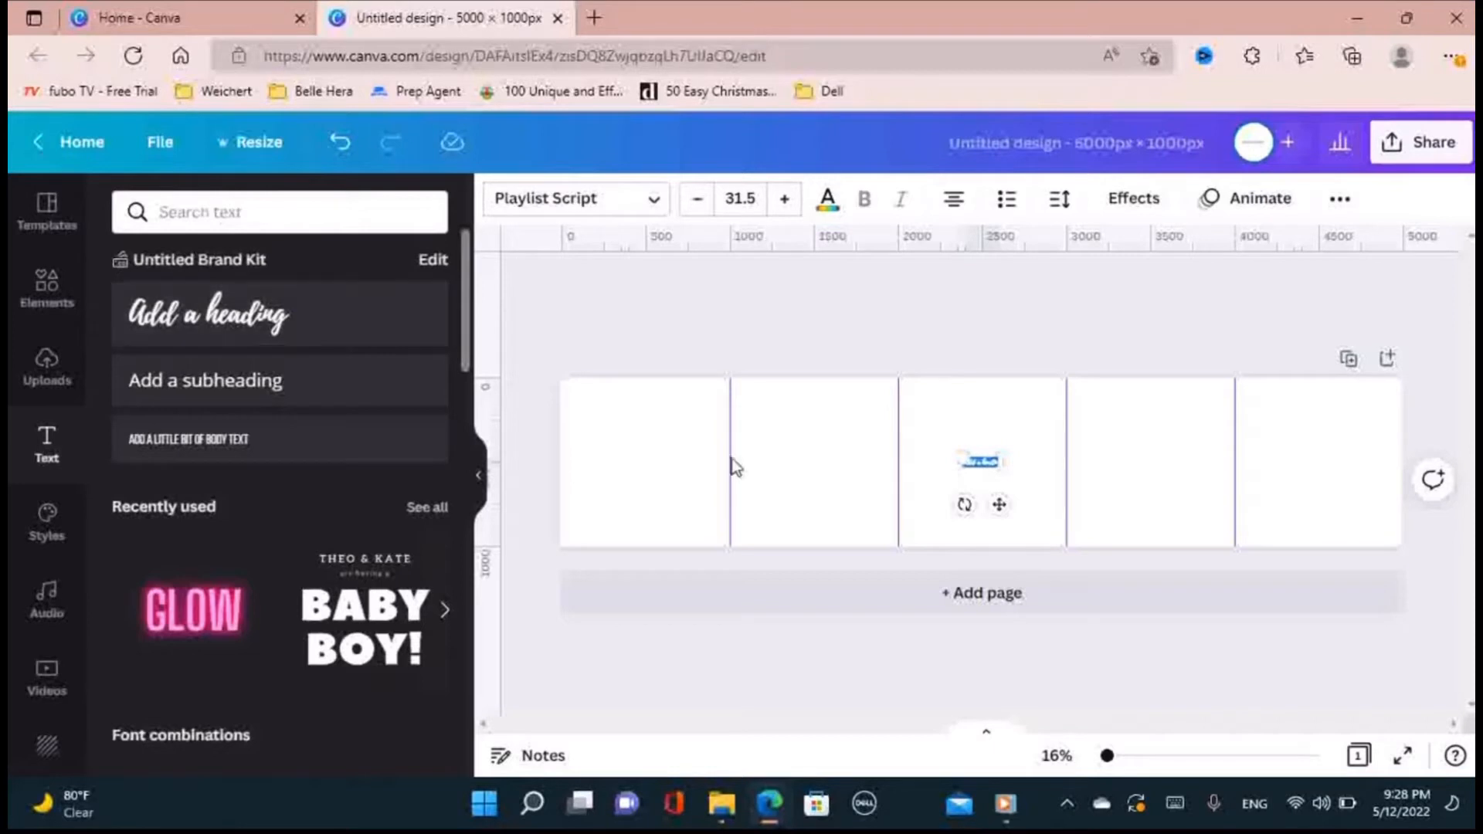
left_click_drag(999, 504, 648, 476)
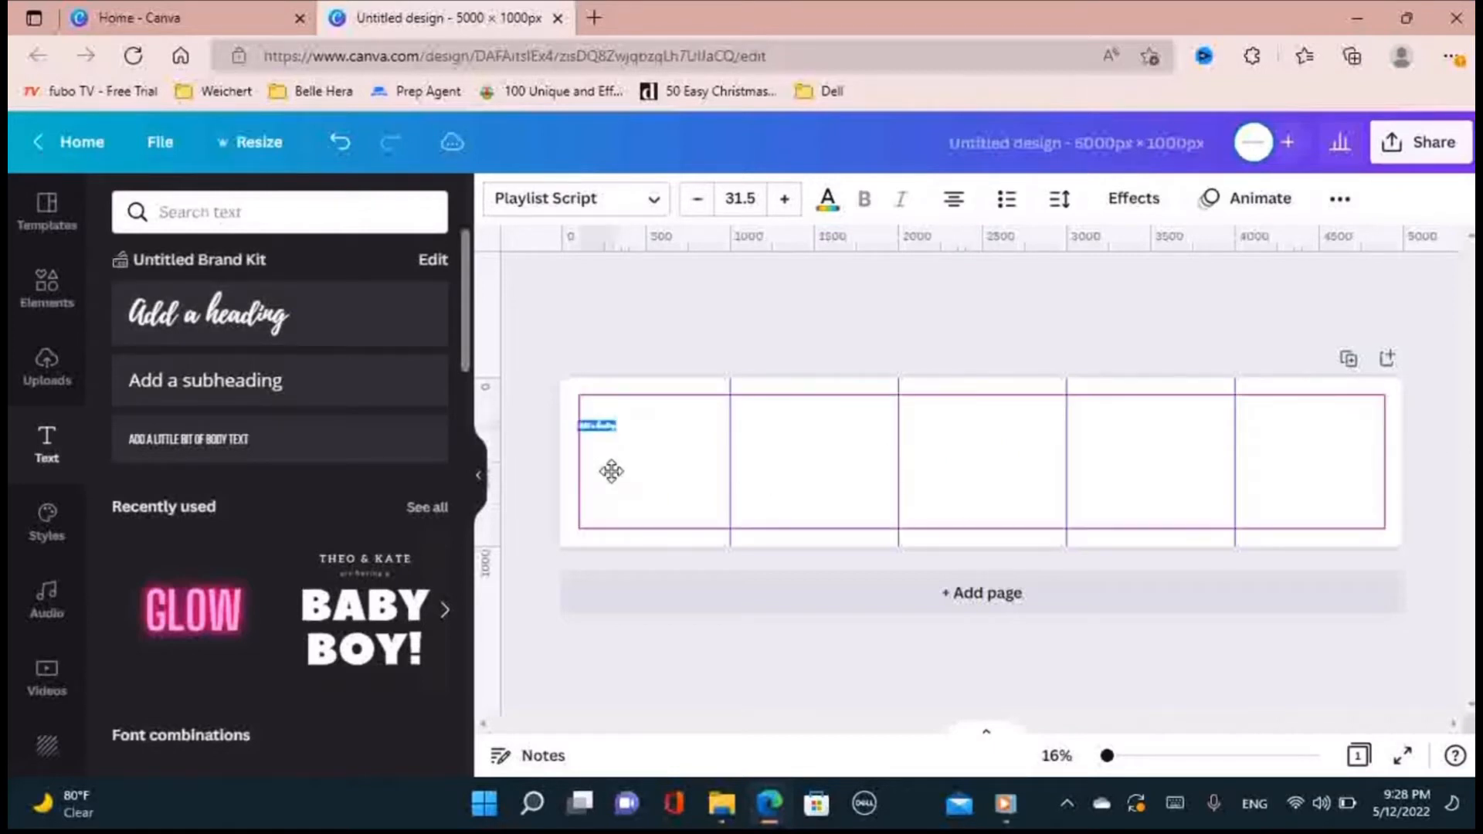
left_click_drag(624, 421, 523, 321)
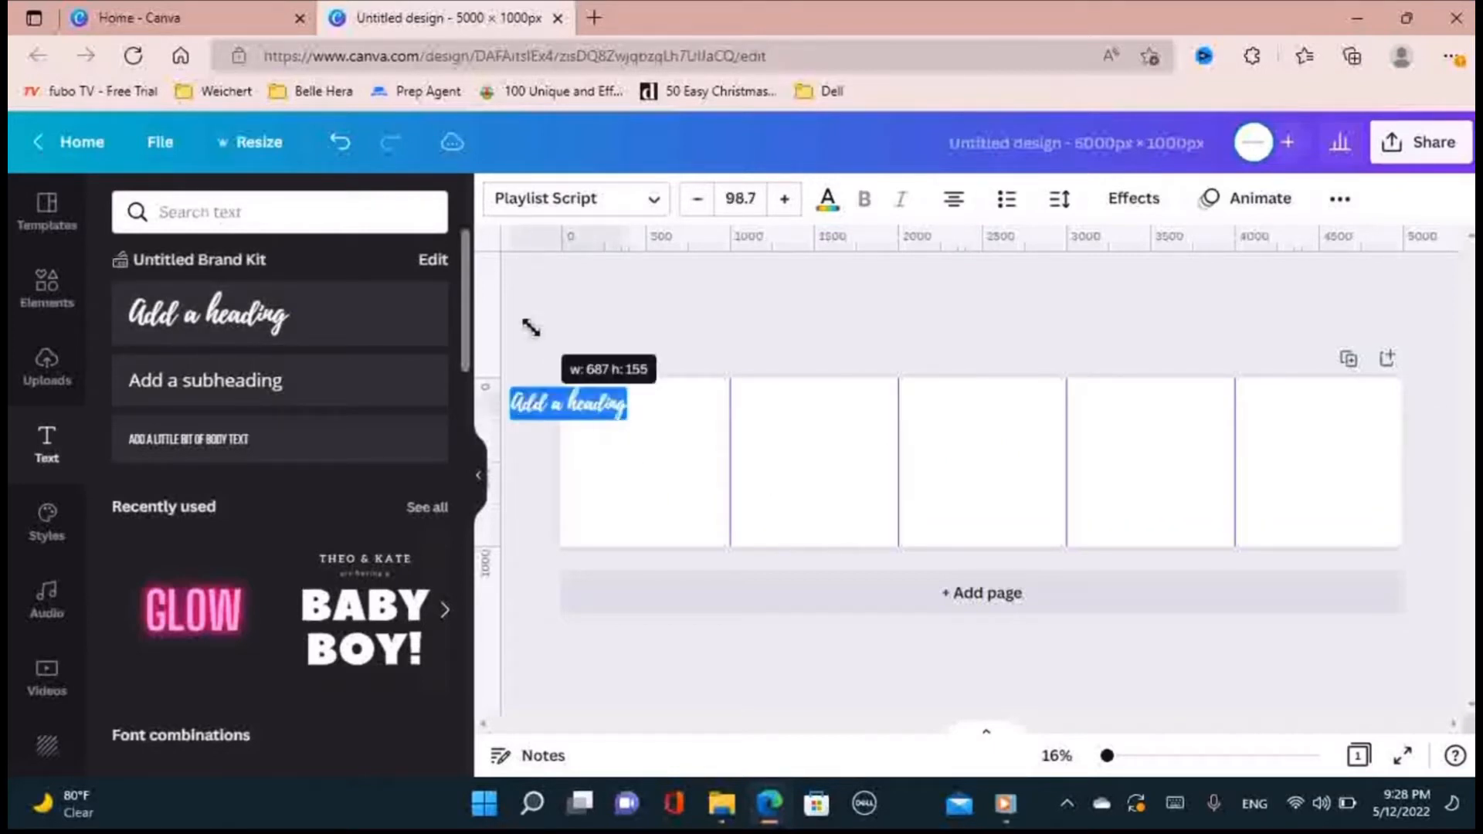
left_click_drag(589, 448, 656, 461)
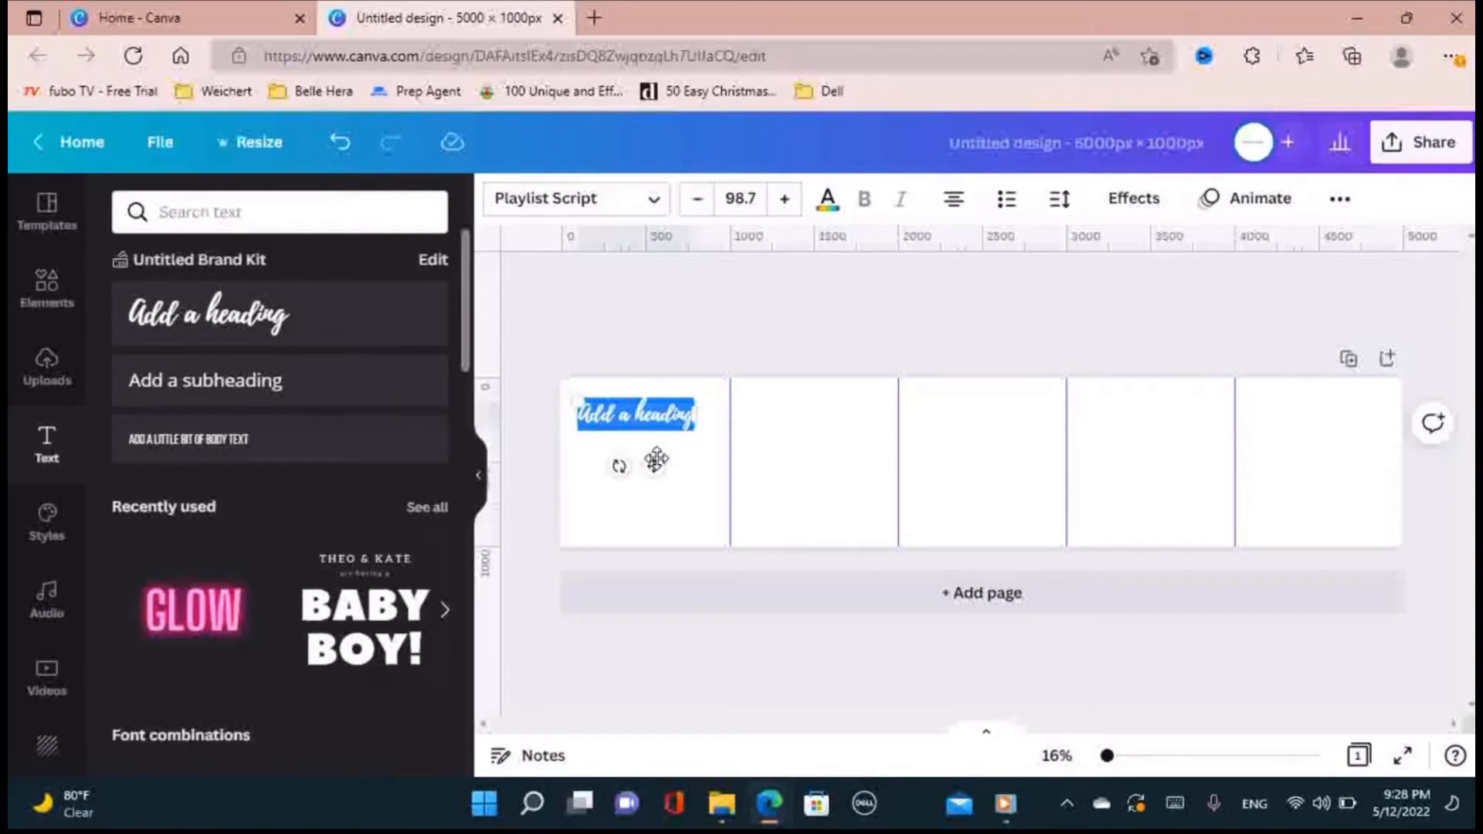
- Change the heading text to "Create Your Perfect Skincare" and enlarge it to font size 106
type("Creat")
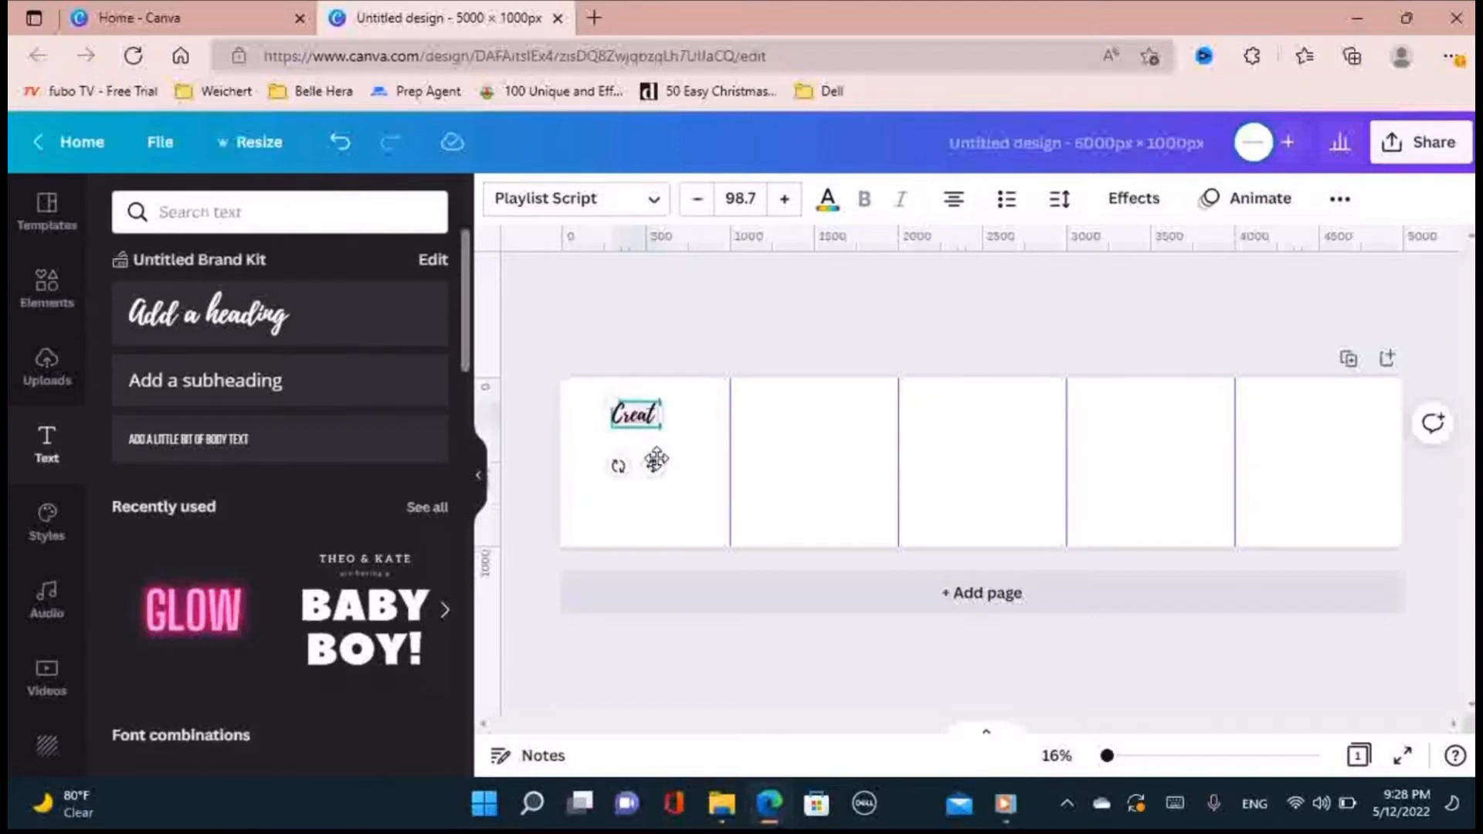
type("e Your")
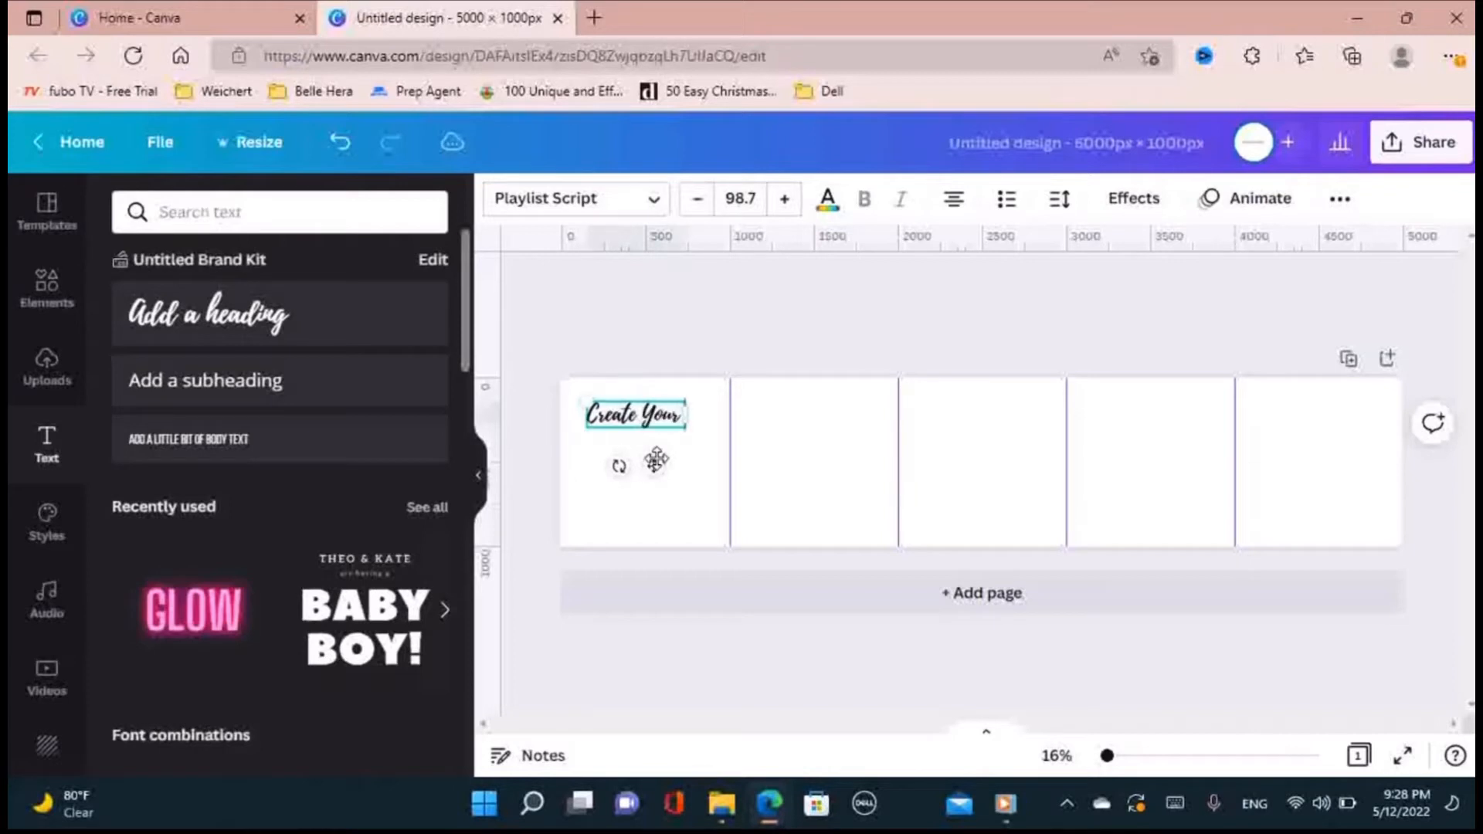
type(" Perfect Skincare")
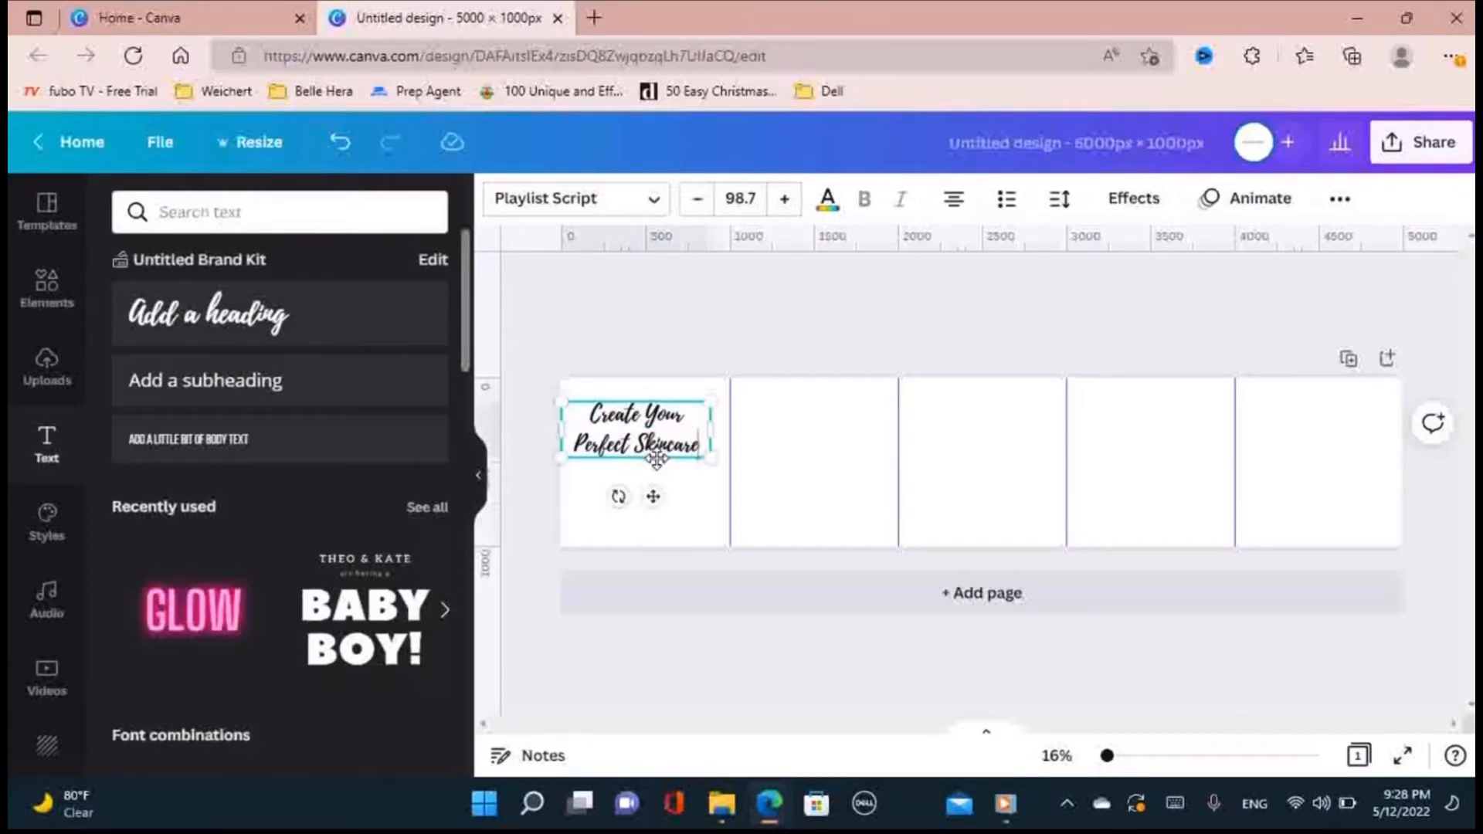
left_click_drag(709, 462, 722, 464)
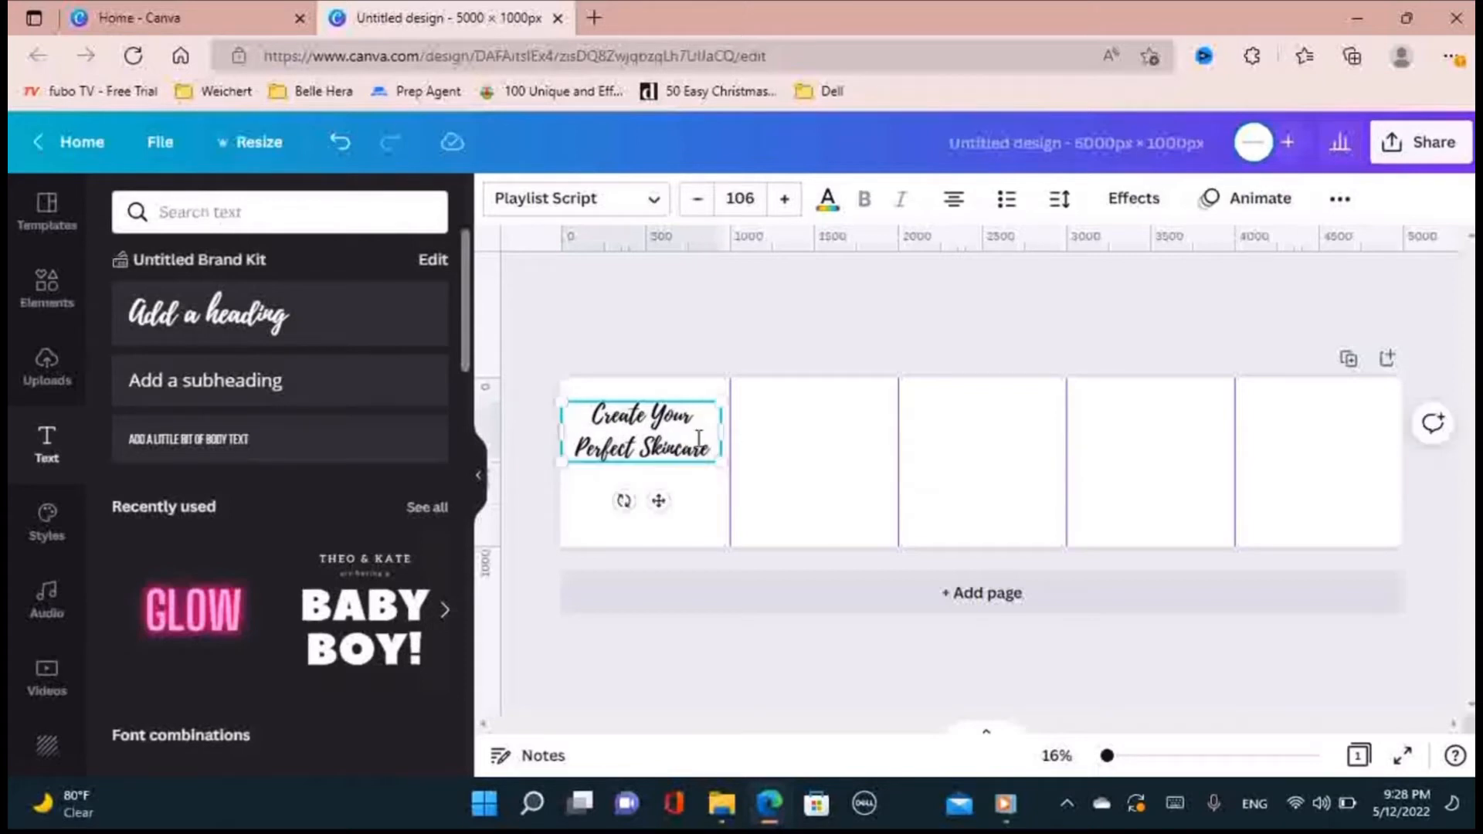
left_click(675, 328)
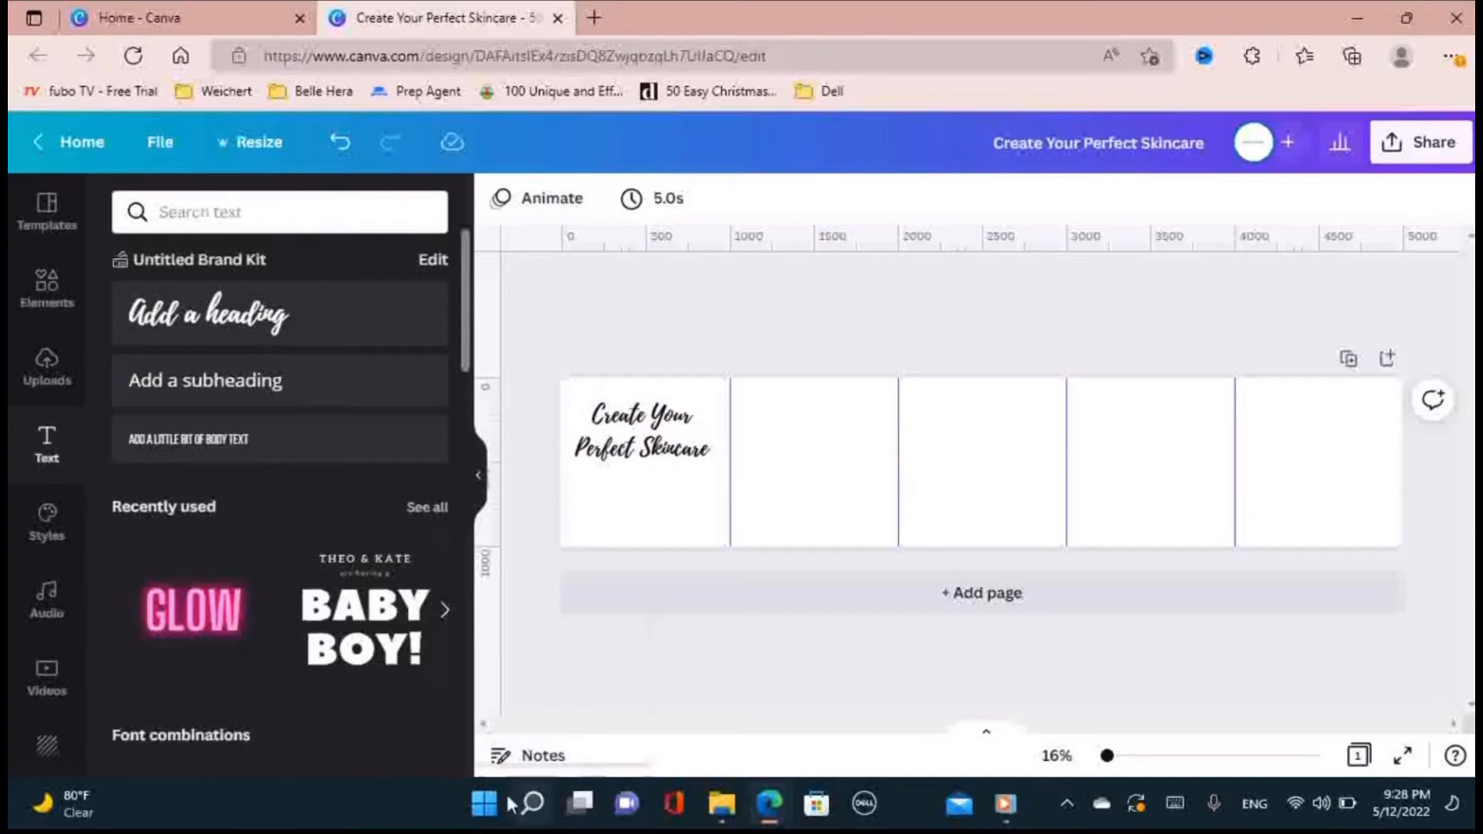
- Add the subheading "Level Up Your Skincare" centred below the heading in the first section
mouse_move(509, 788)
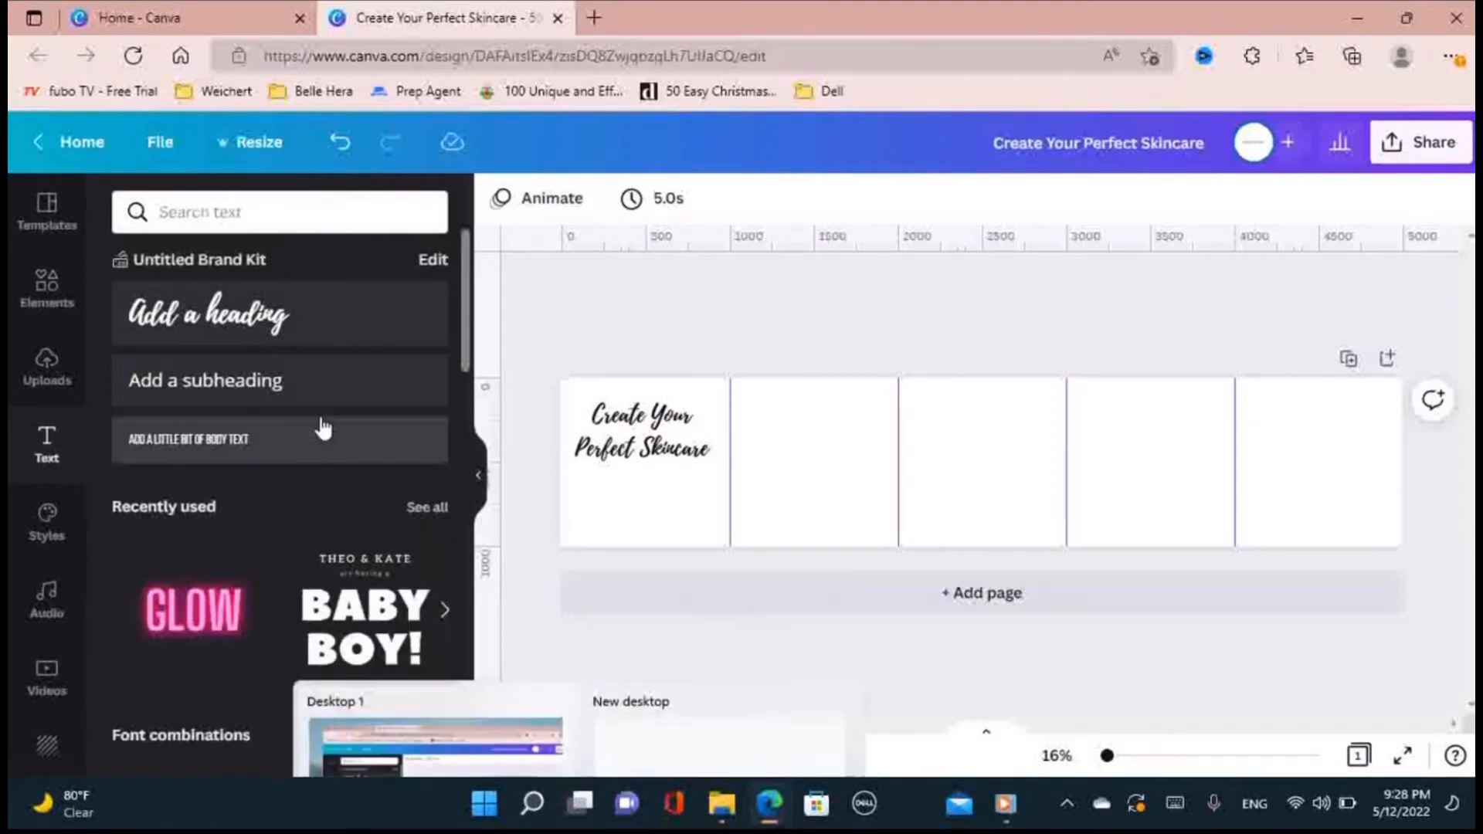
left_click(314, 392)
left_click_drag(981, 511, 646, 520)
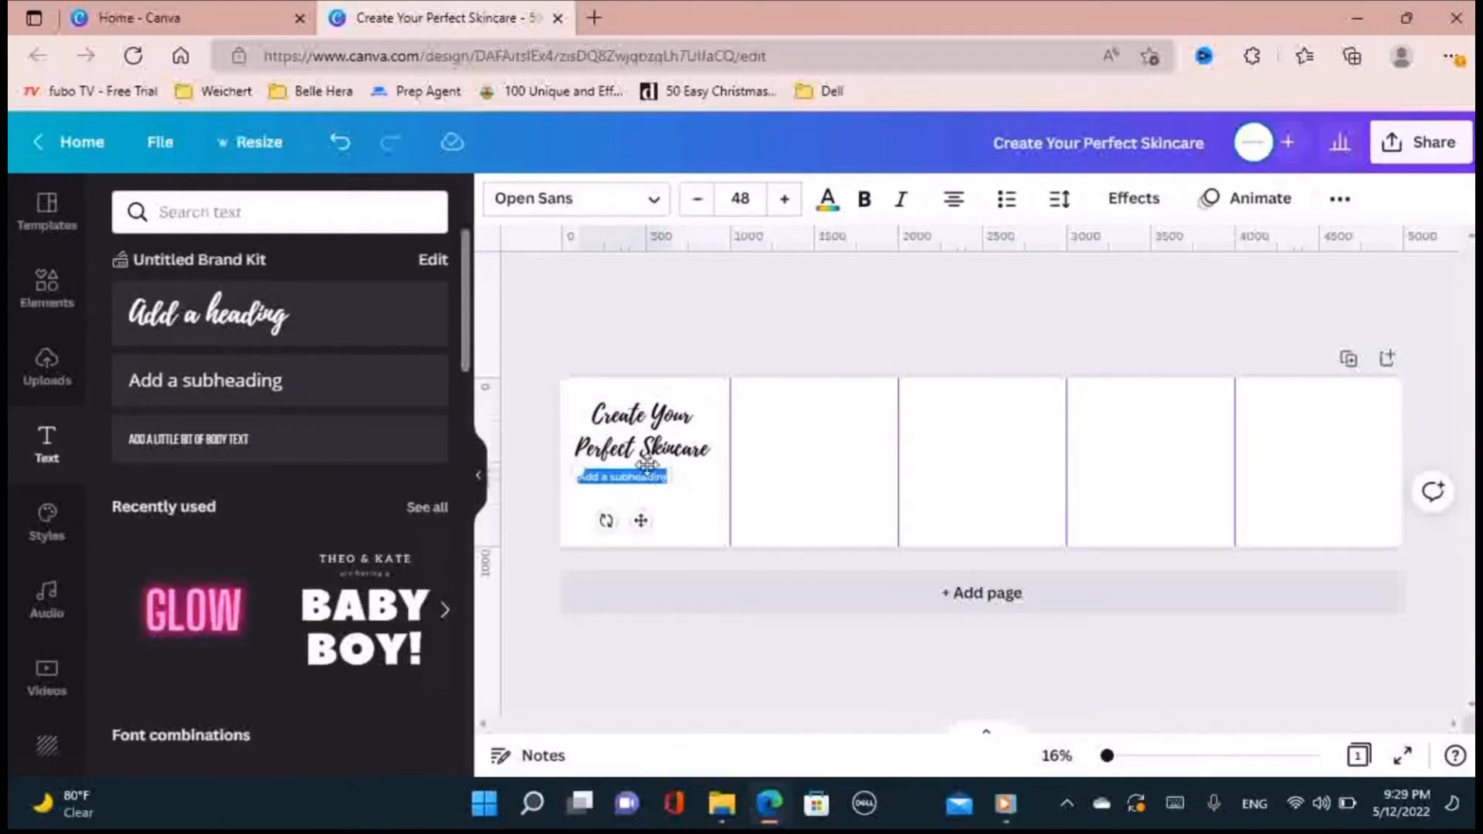
type("Leve")
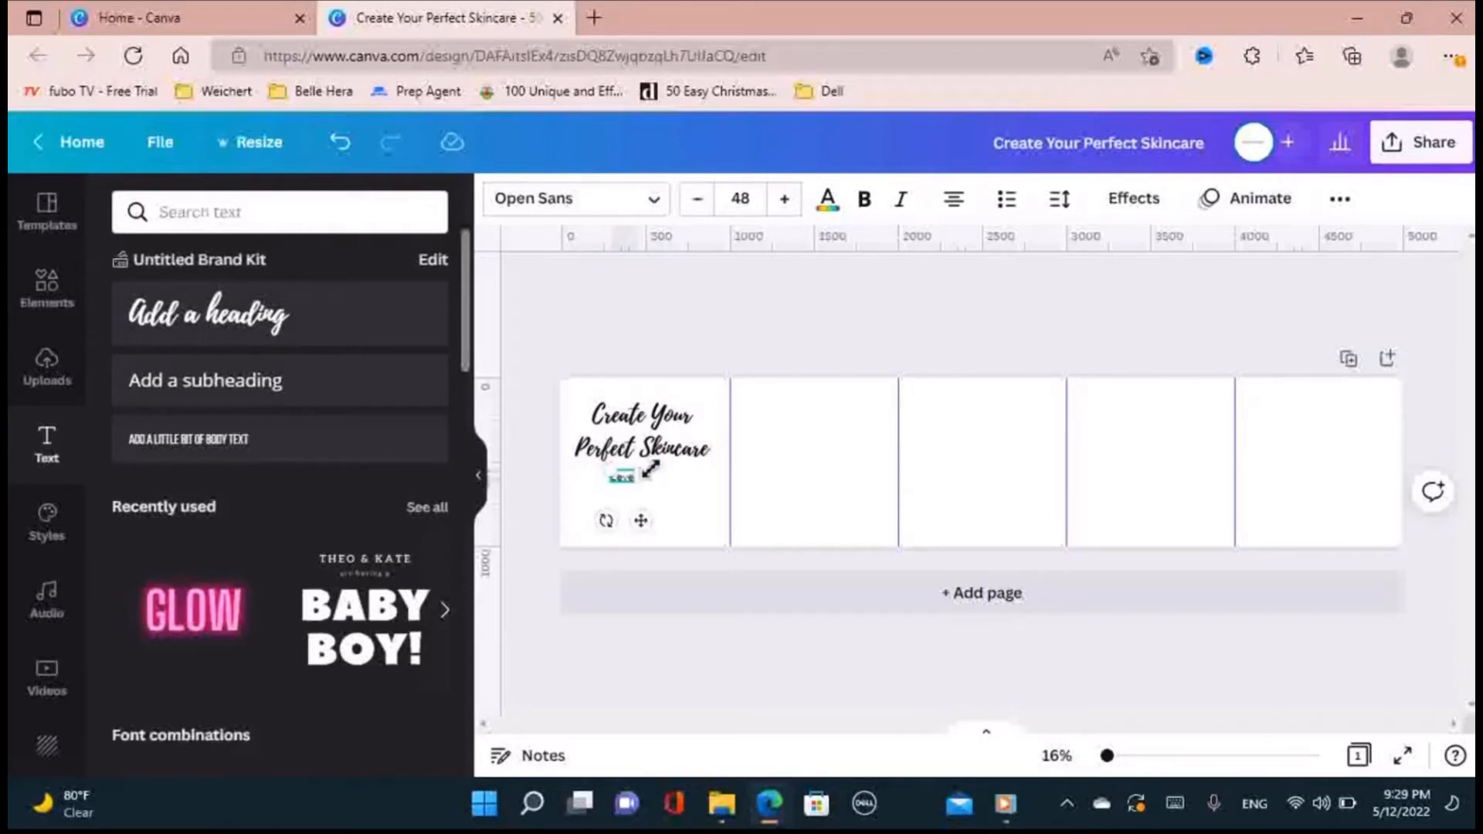
type("l")
type("Up")
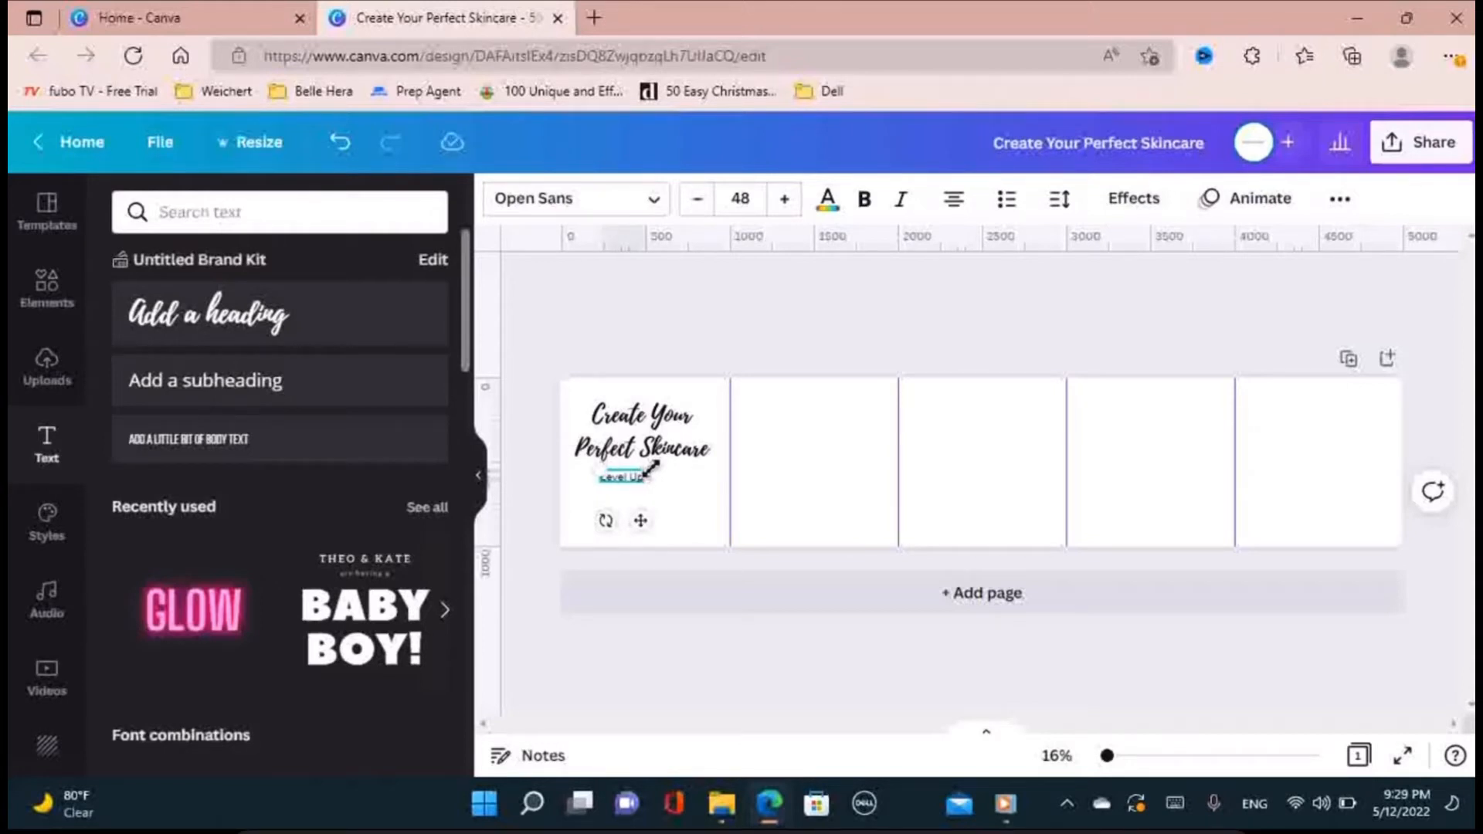
type(" Your Skincare")
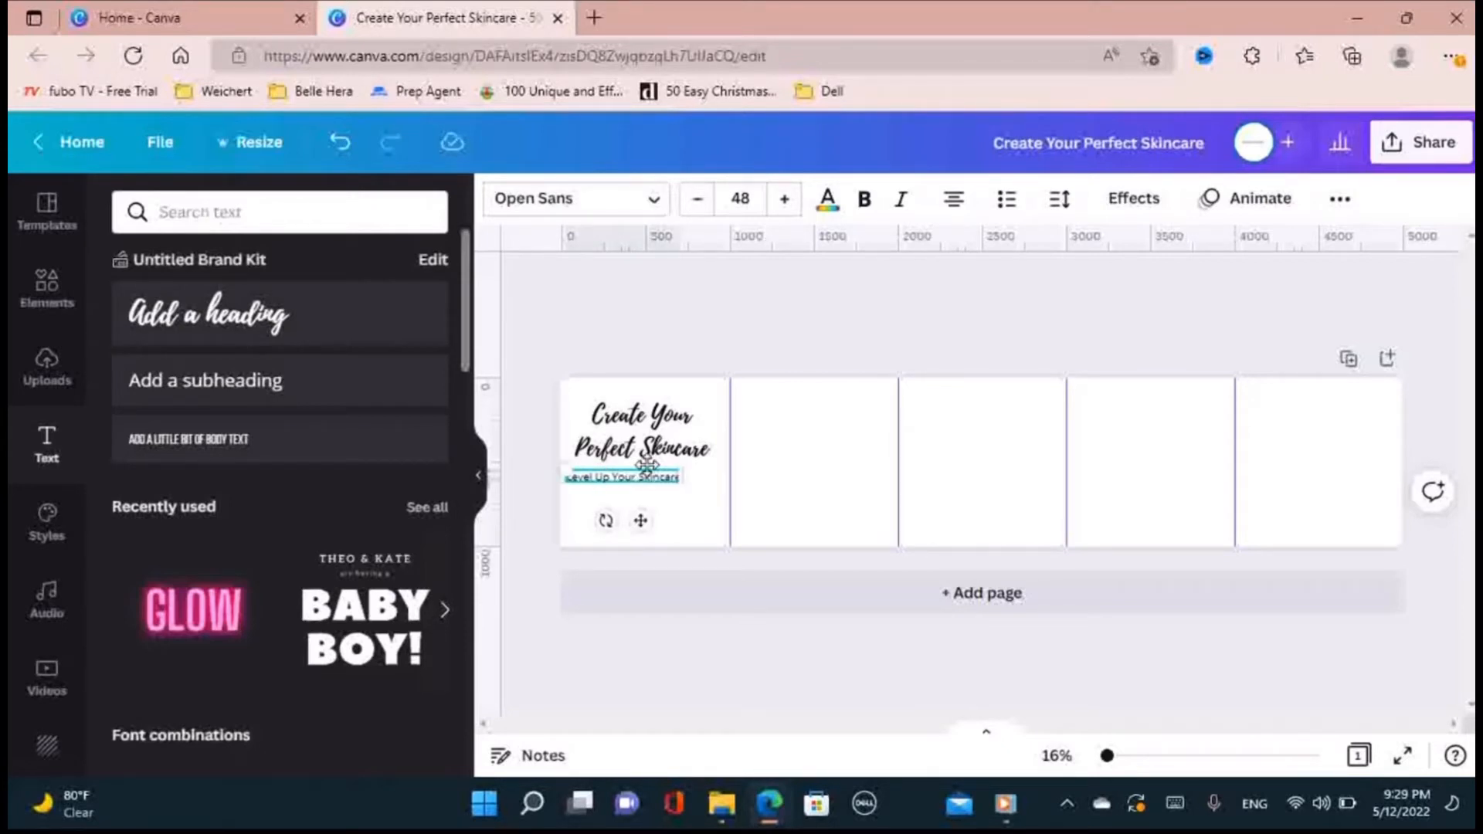
left_click_drag(642, 522, 661, 528)
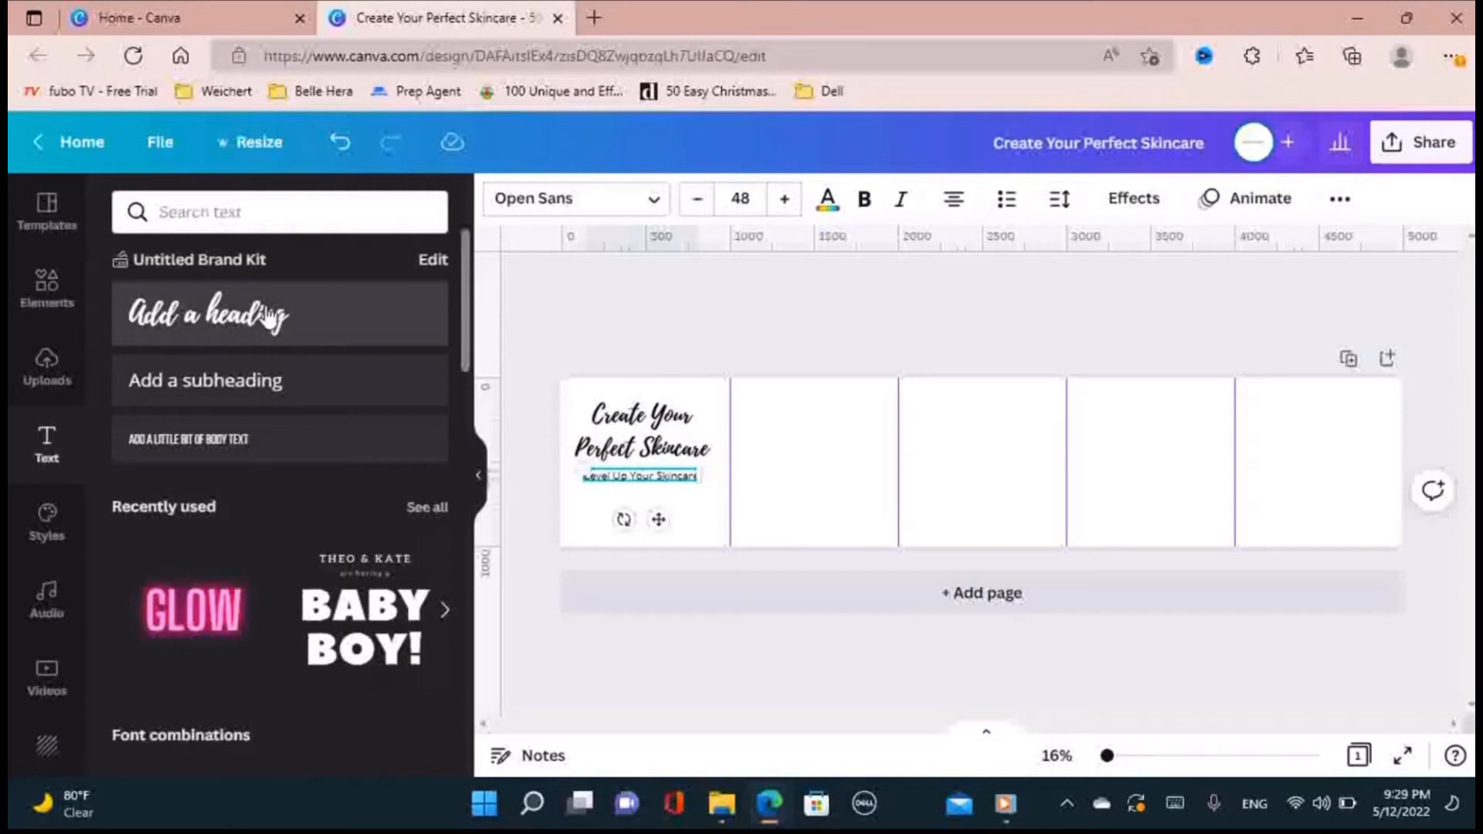
- Add a heading at the top of the second section and enlarge it to font size 68.7
left_click_drag(267, 317, 847, 493)
left_click_drag(771, 441, 688, 313)
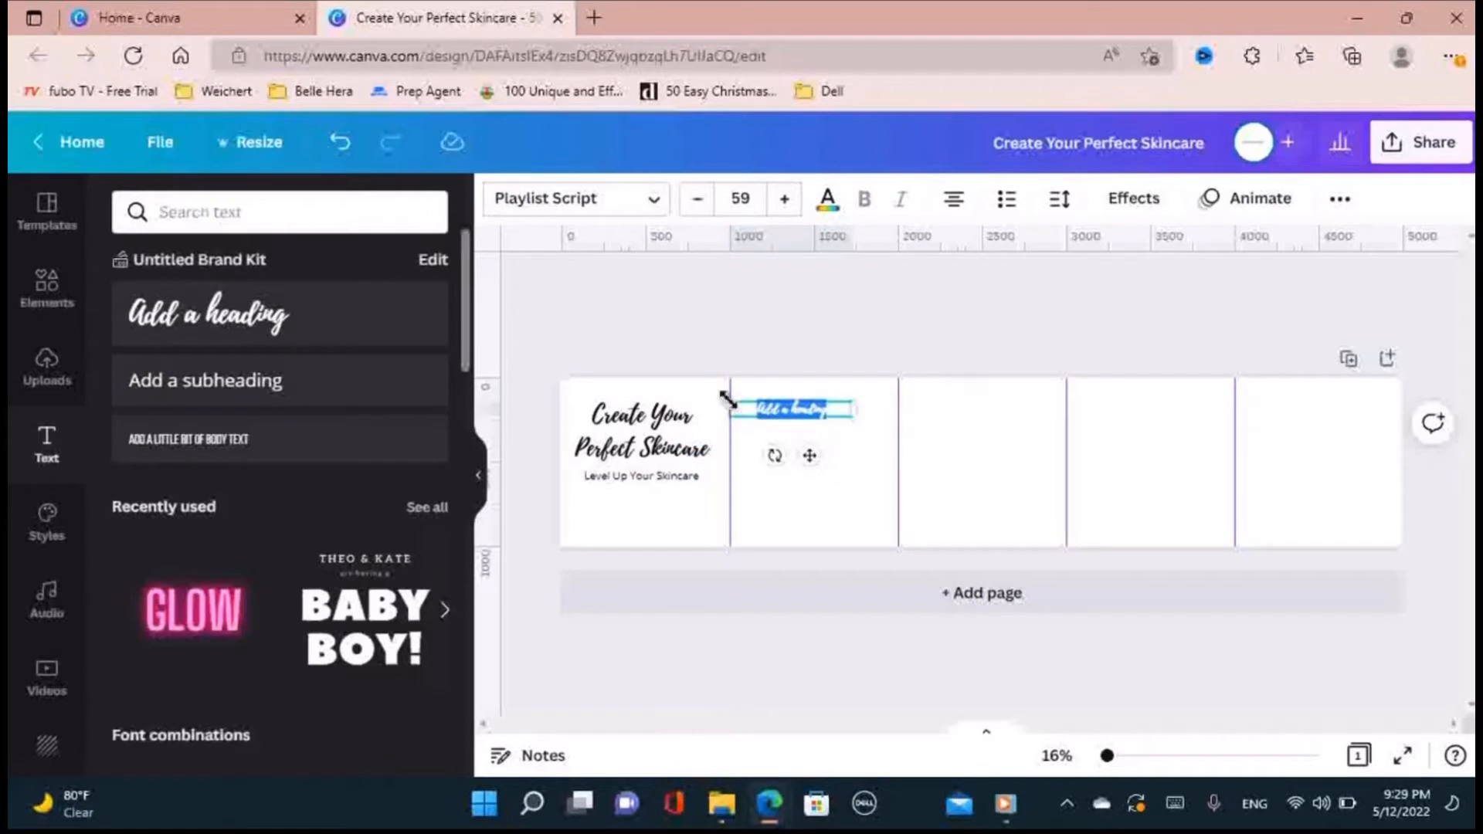
left_click_drag(727, 400, 718, 394)
left_click_drag(798, 457, 810, 459)
- Change the second section's heading text to "Step 1 Wash Face" and centre it within the section
type("Step")
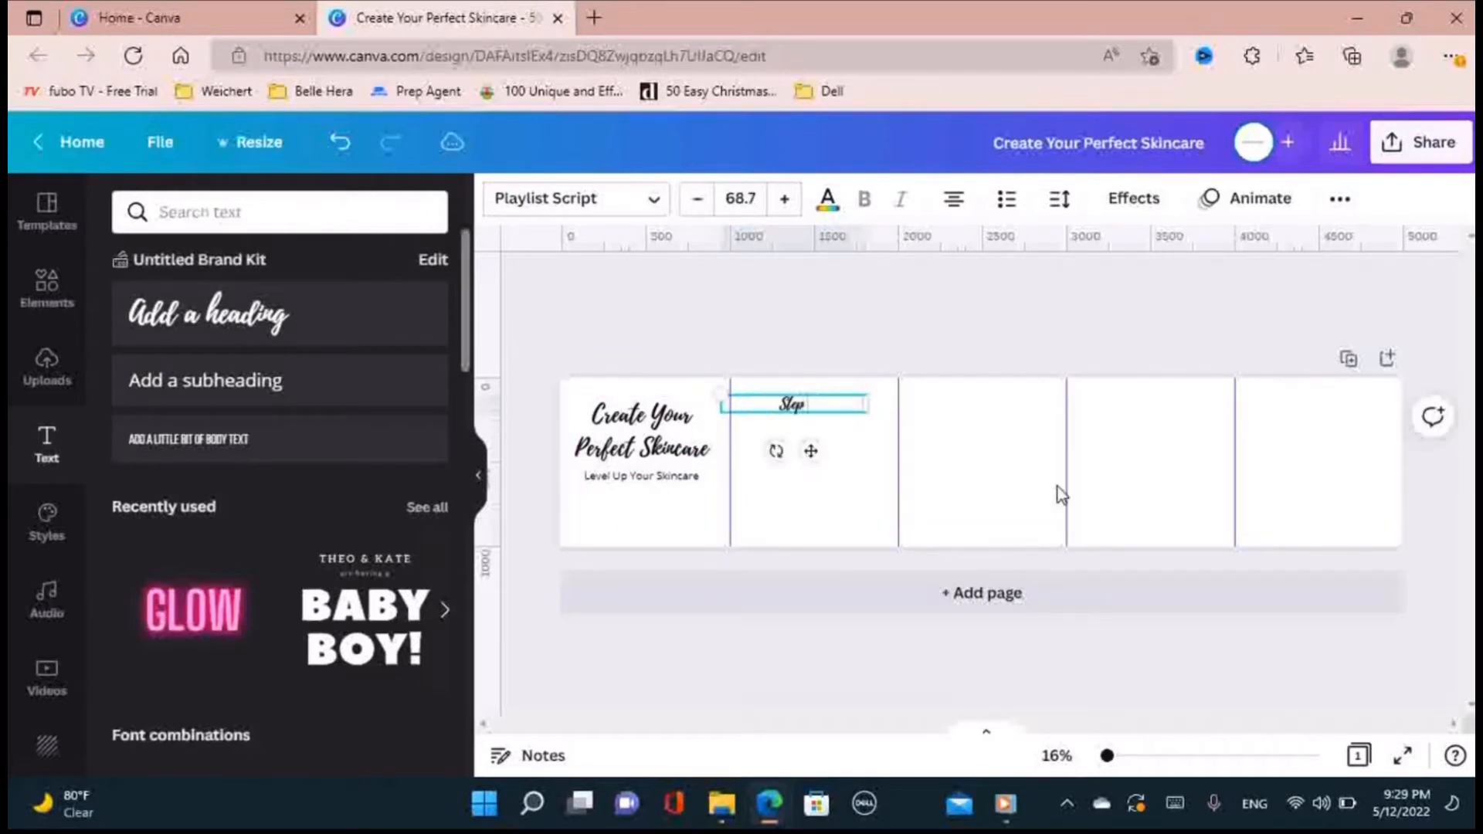
type(" 1 Wash")
type(" Face")
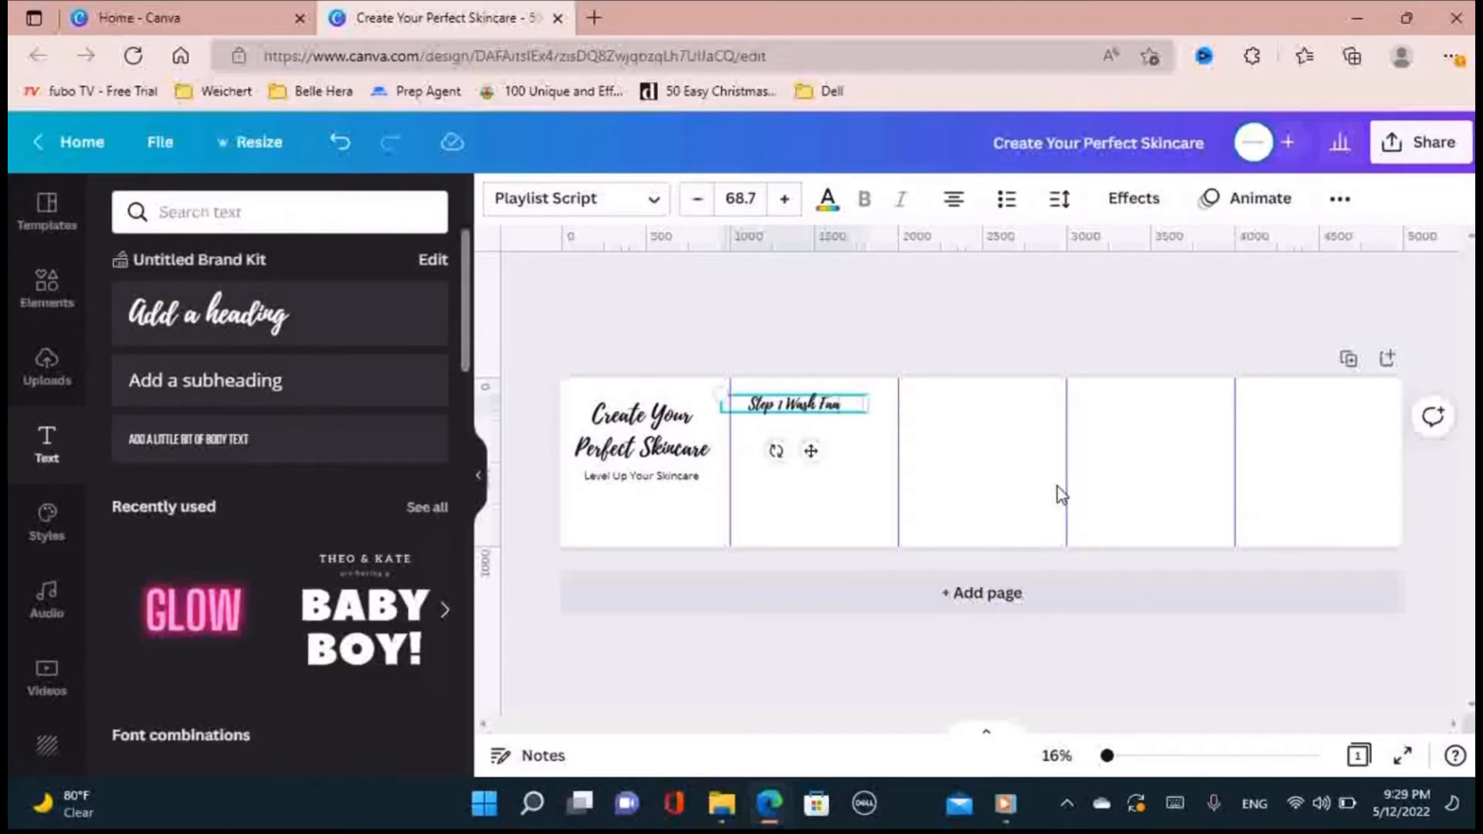
key("BackSpace")
type("e")
left_click_drag(811, 452, 828, 458)
left_click(789, 361)
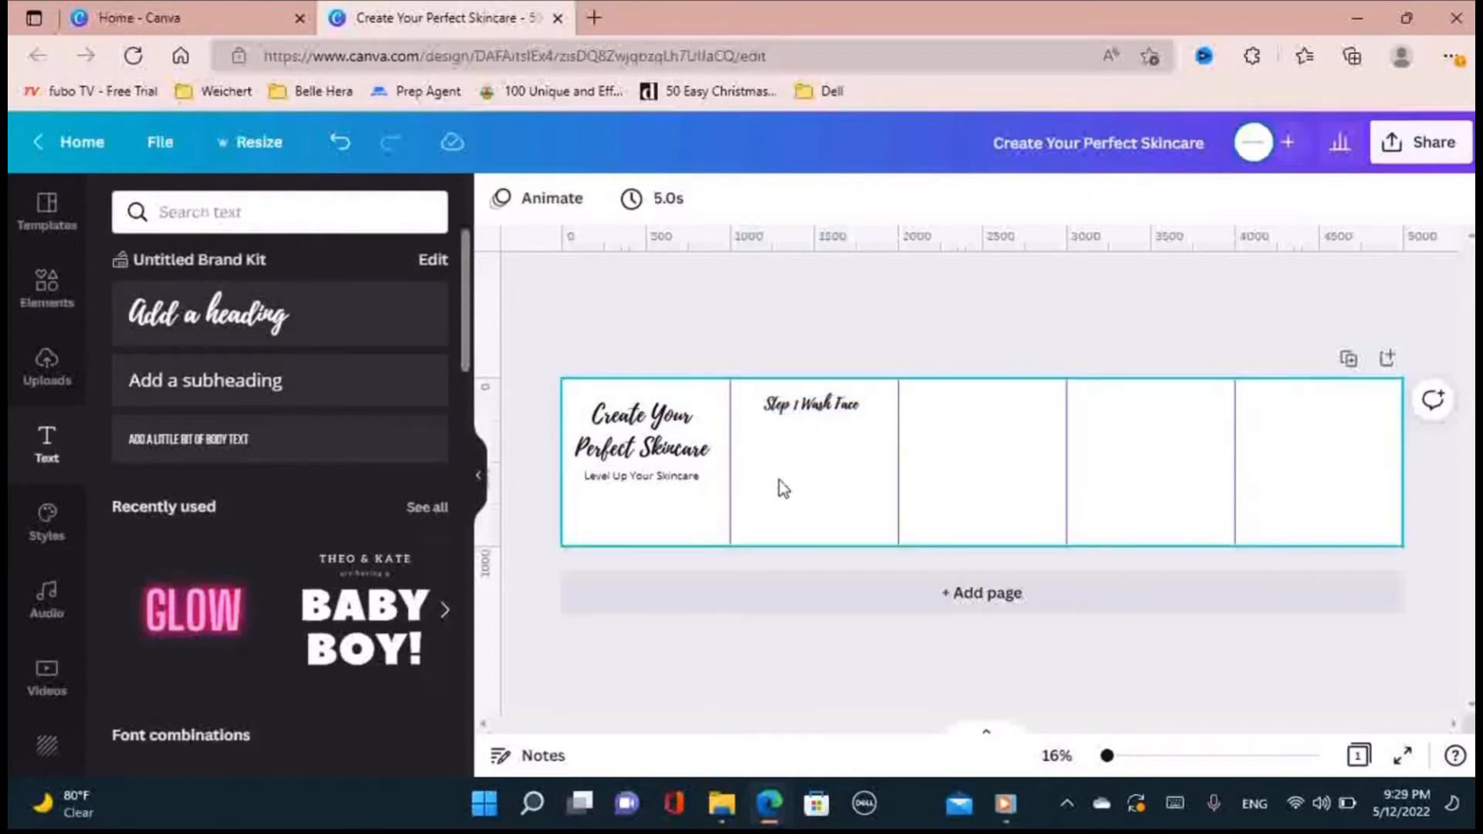
- Add a subheading below "Step 1 Wash Face", and copy that heading to the top of the third and fourth sections
left_click(229, 396)
left_click_drag(976, 503, 819, 483)
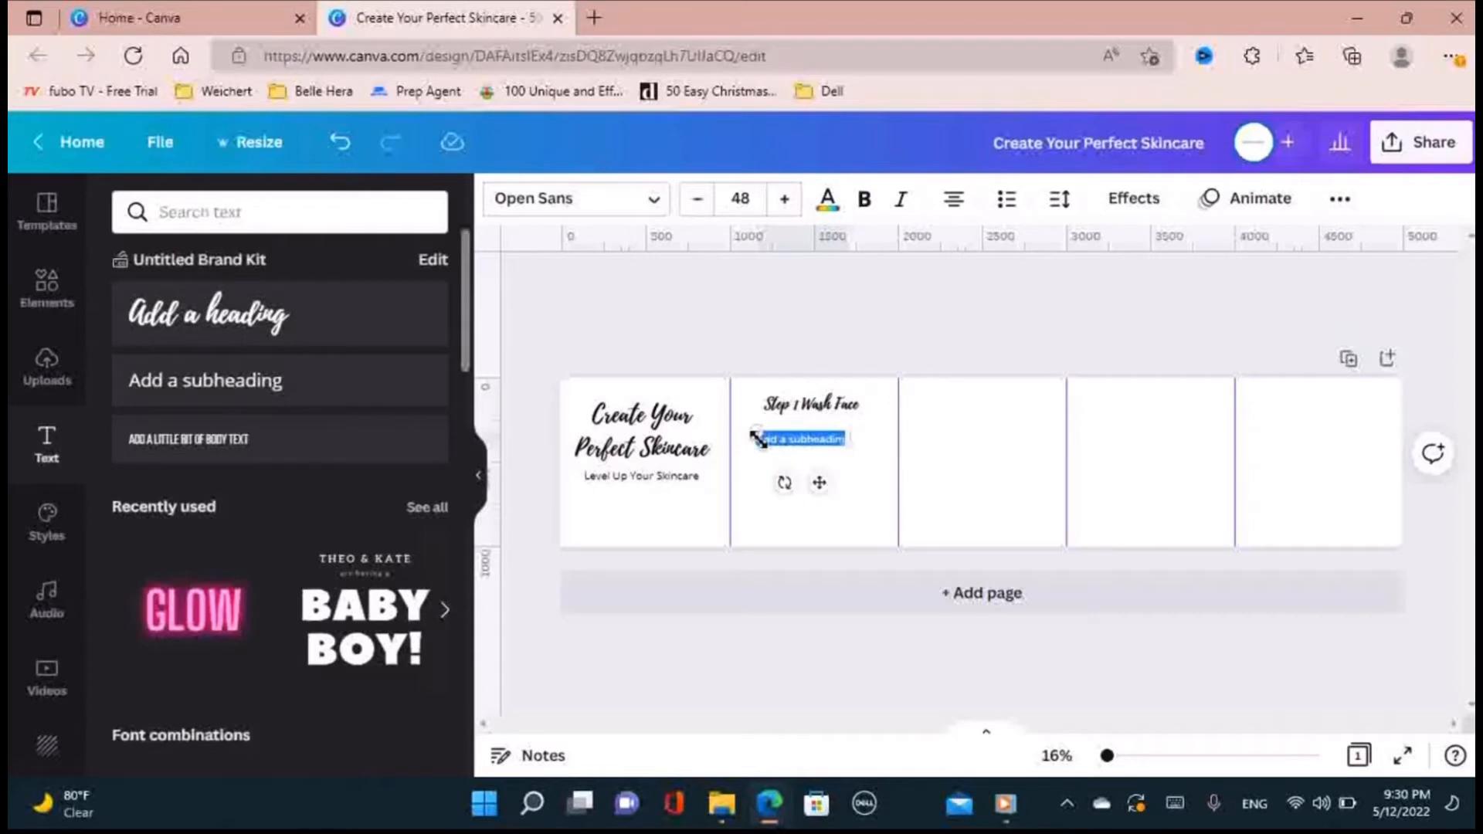
left_click(812, 402)
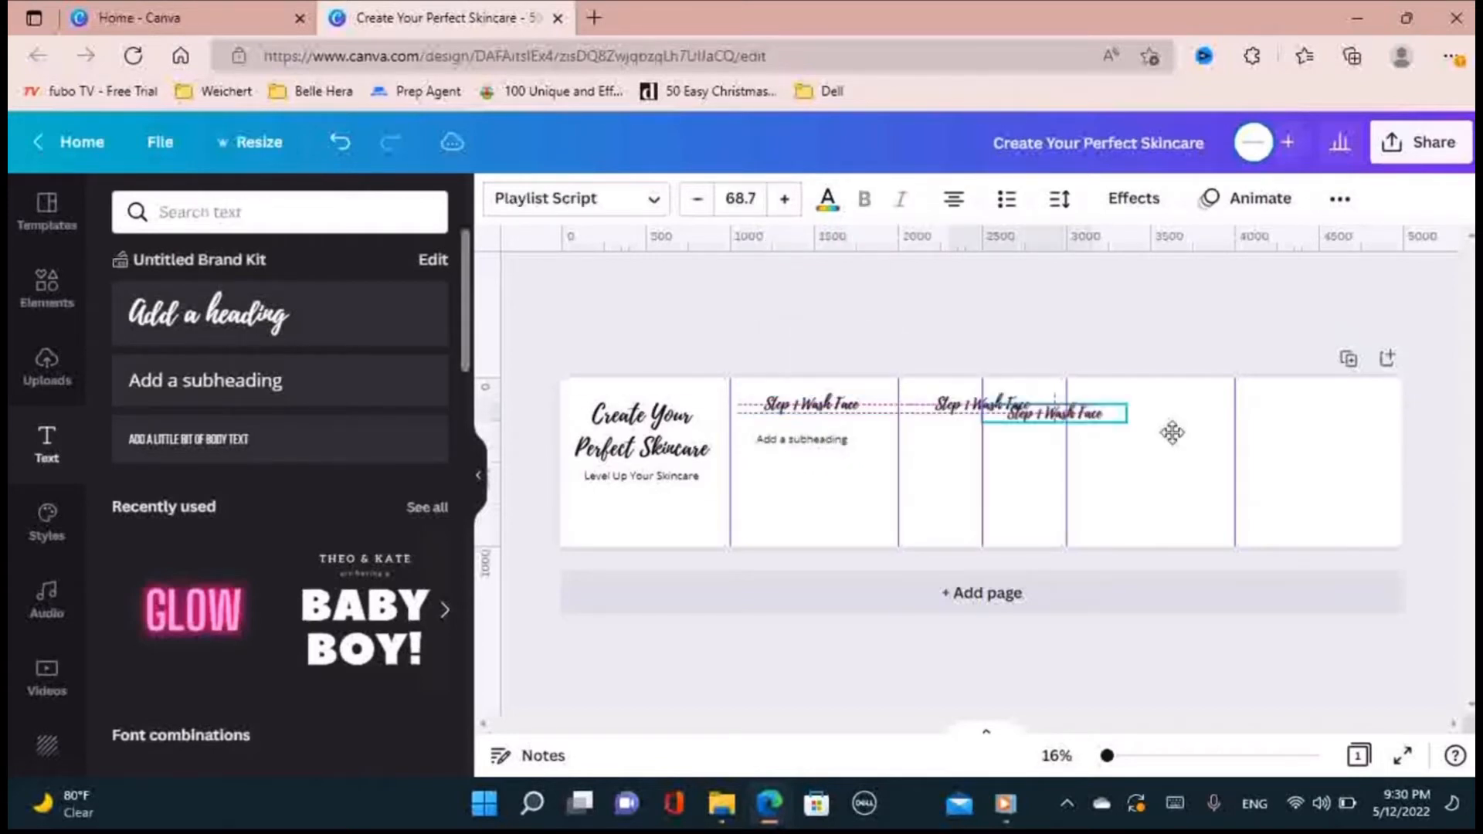
left_click_drag(1171, 432, 1191, 406)
- Change the third section's heading text to "Step 2 Face Mask"
left_click(981, 403)
left_click(988, 400)
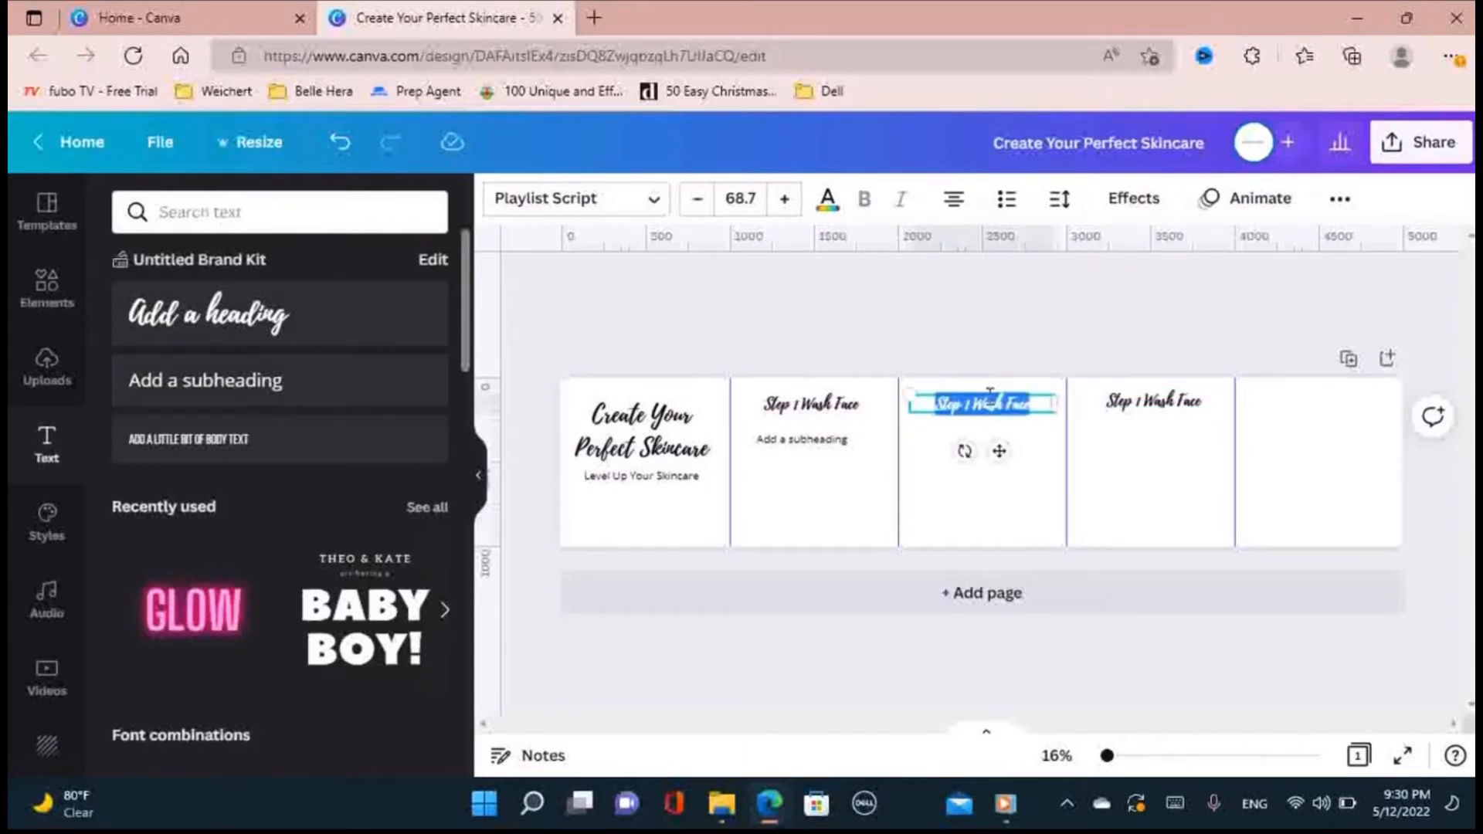
type("Step 2 Fac")
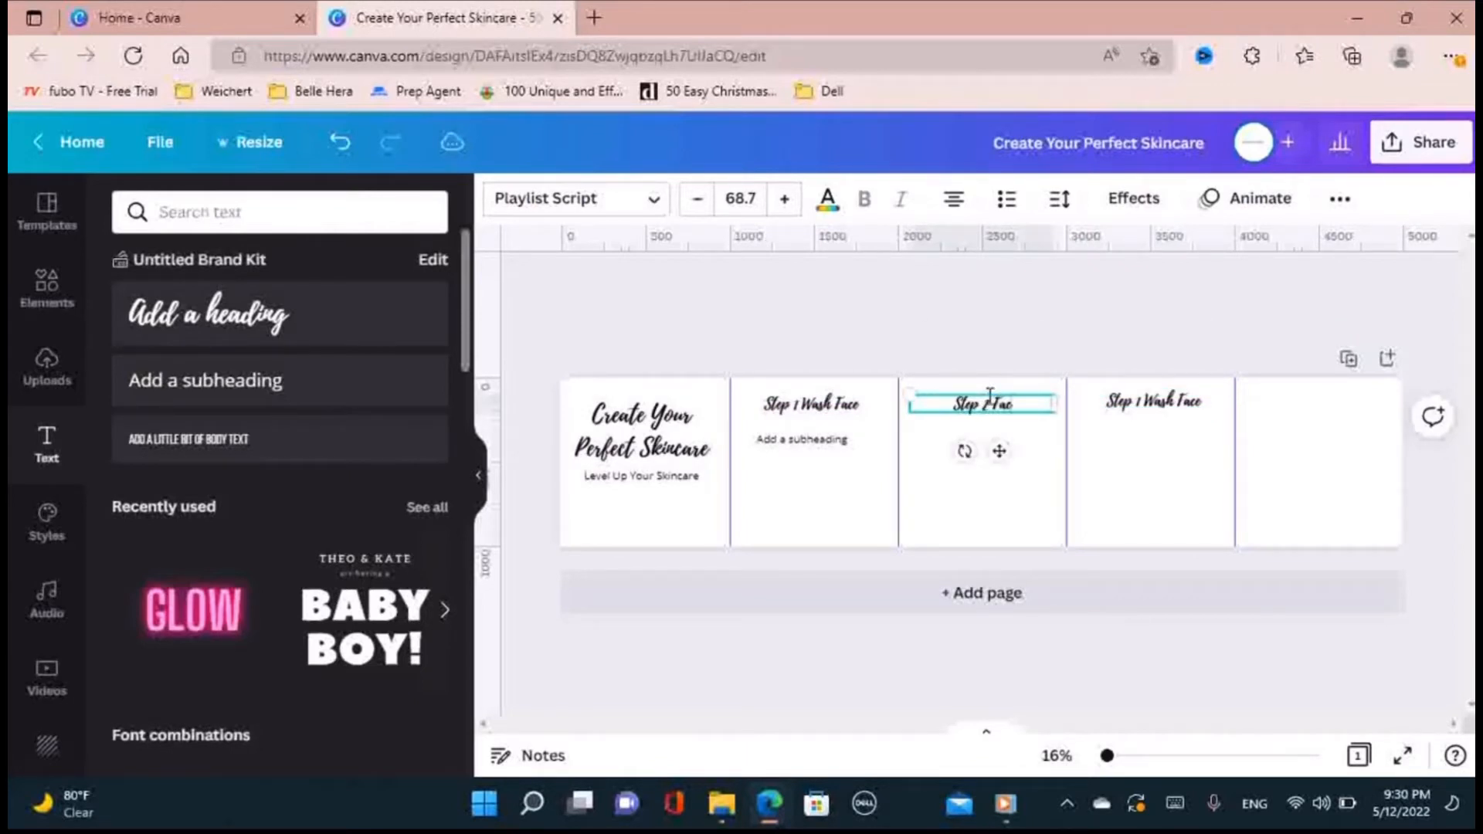
type("e Mask")
- Change the fourth section's heading text to "Step 3 Moisturize"
left_click(1133, 400)
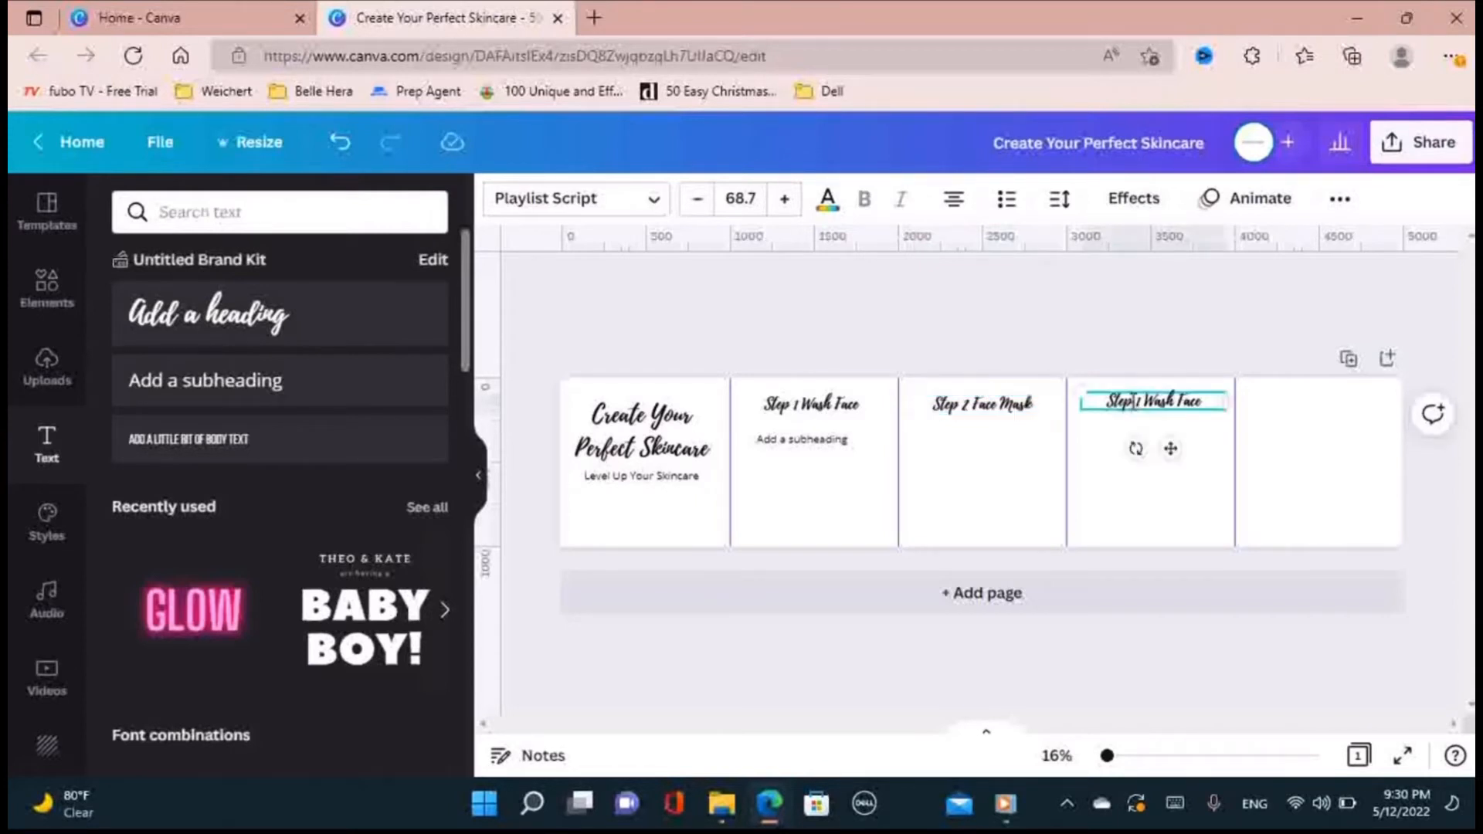
double_click(1133, 401)
type("Step 3")
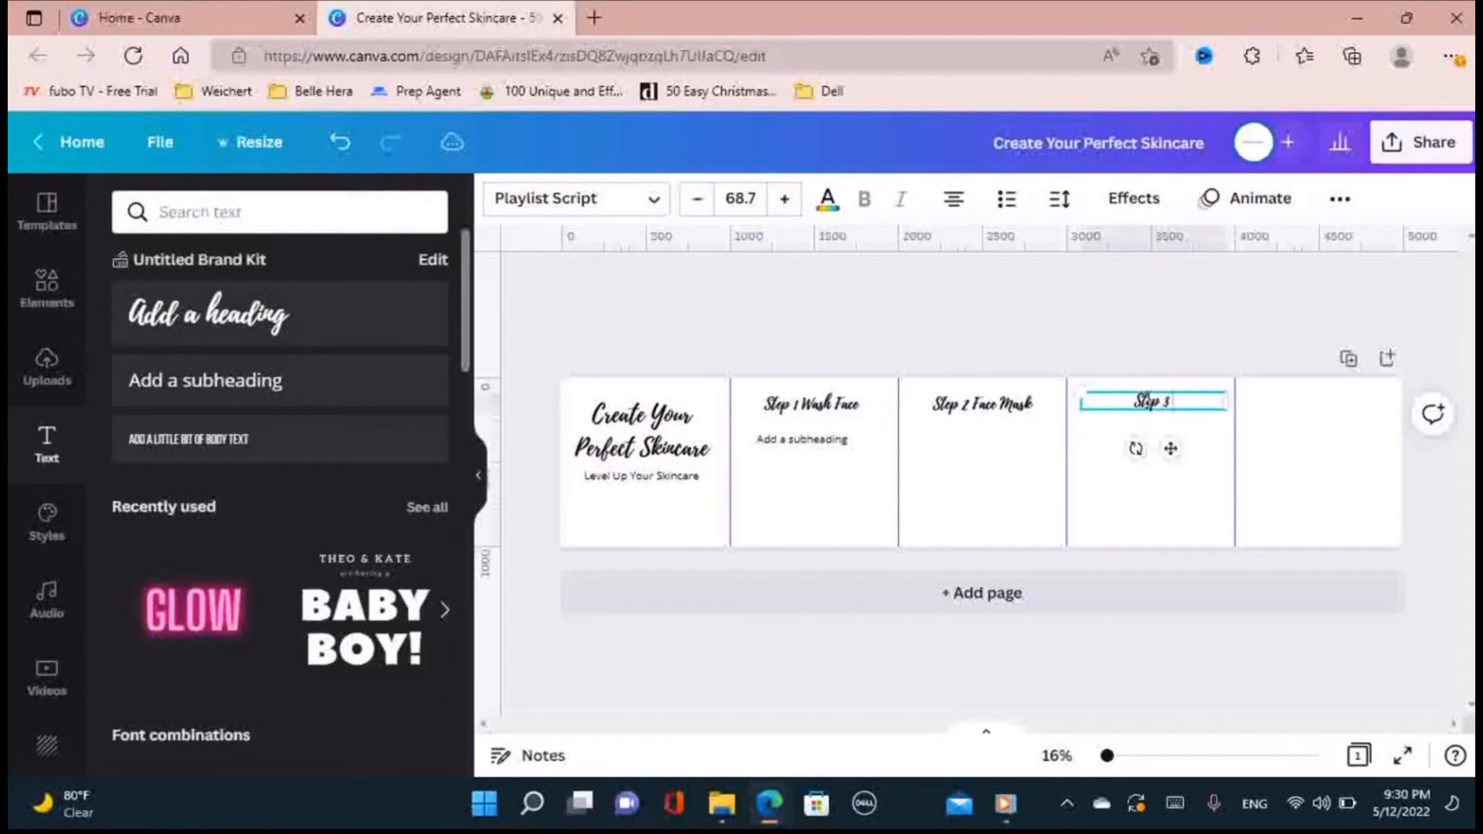
type(" Moisturize")
- Copy the second section's placeholder subheading below the "Step 2 Face Mask" and "Step 3 Moisturize" headings
left_click(802, 439)
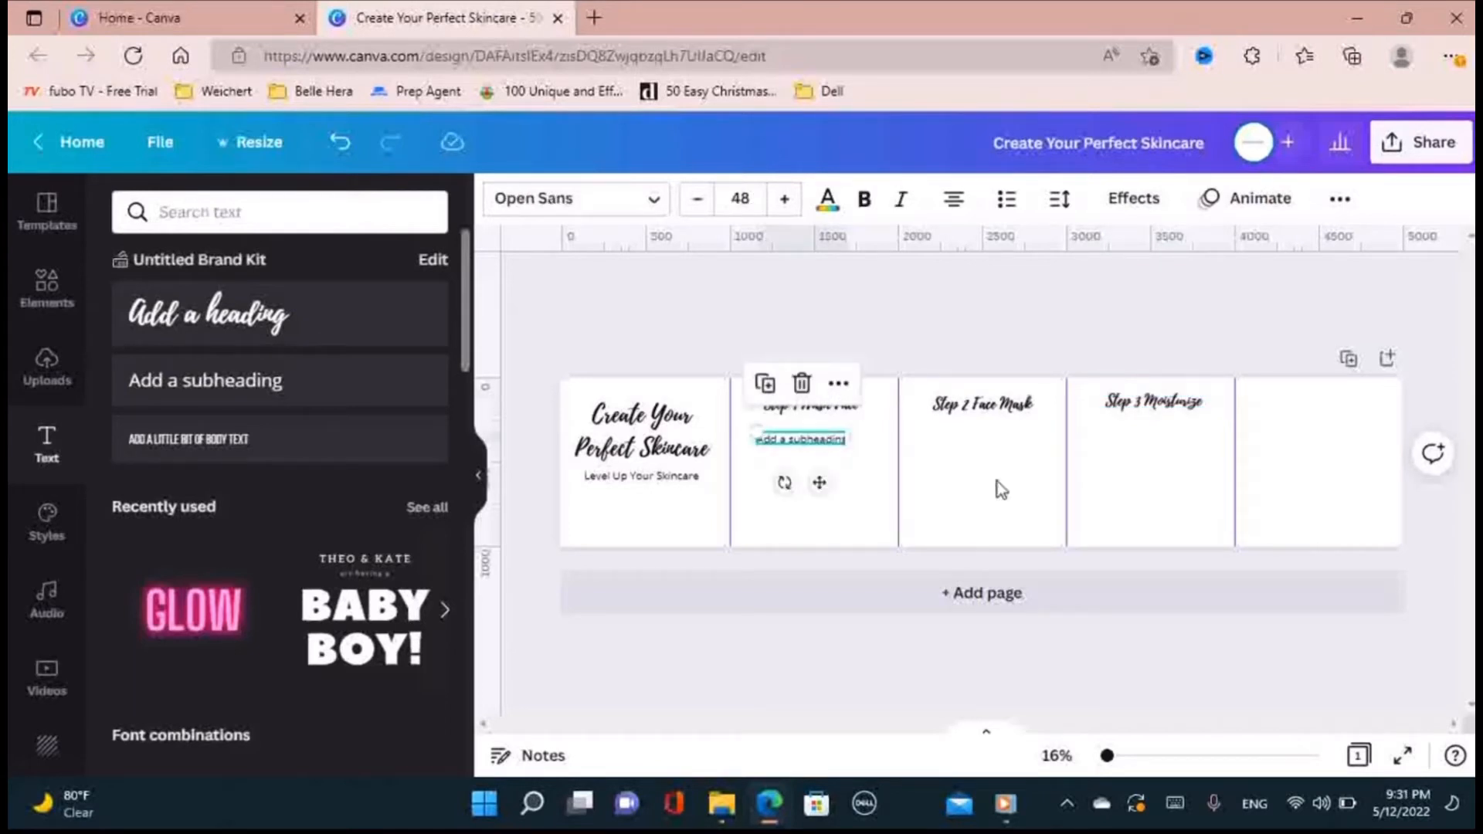
left_click_drag(820, 482, 965, 484)
left_click(840, 450)
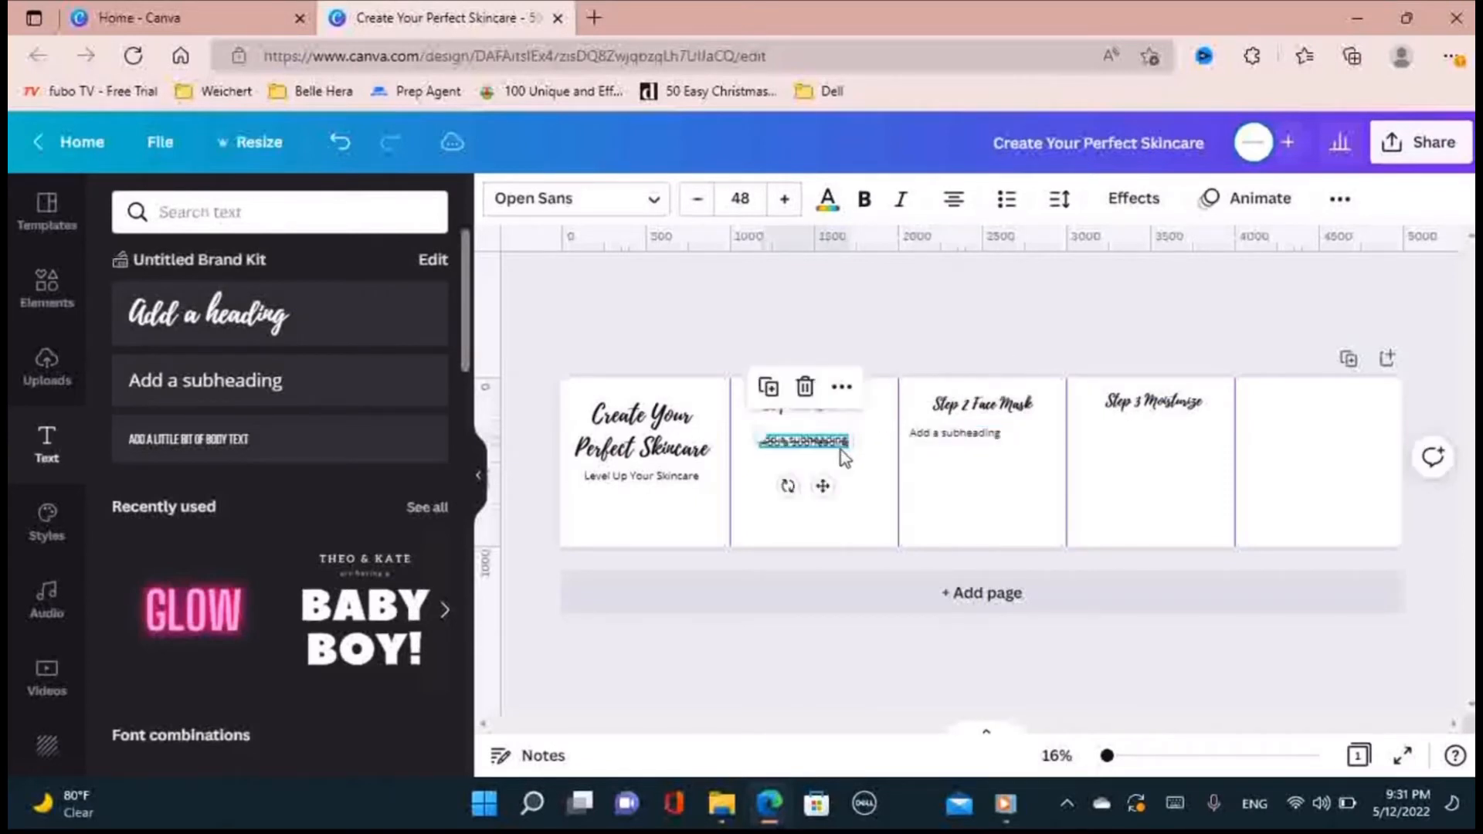
left_click_drag(821, 483, 1169, 483)
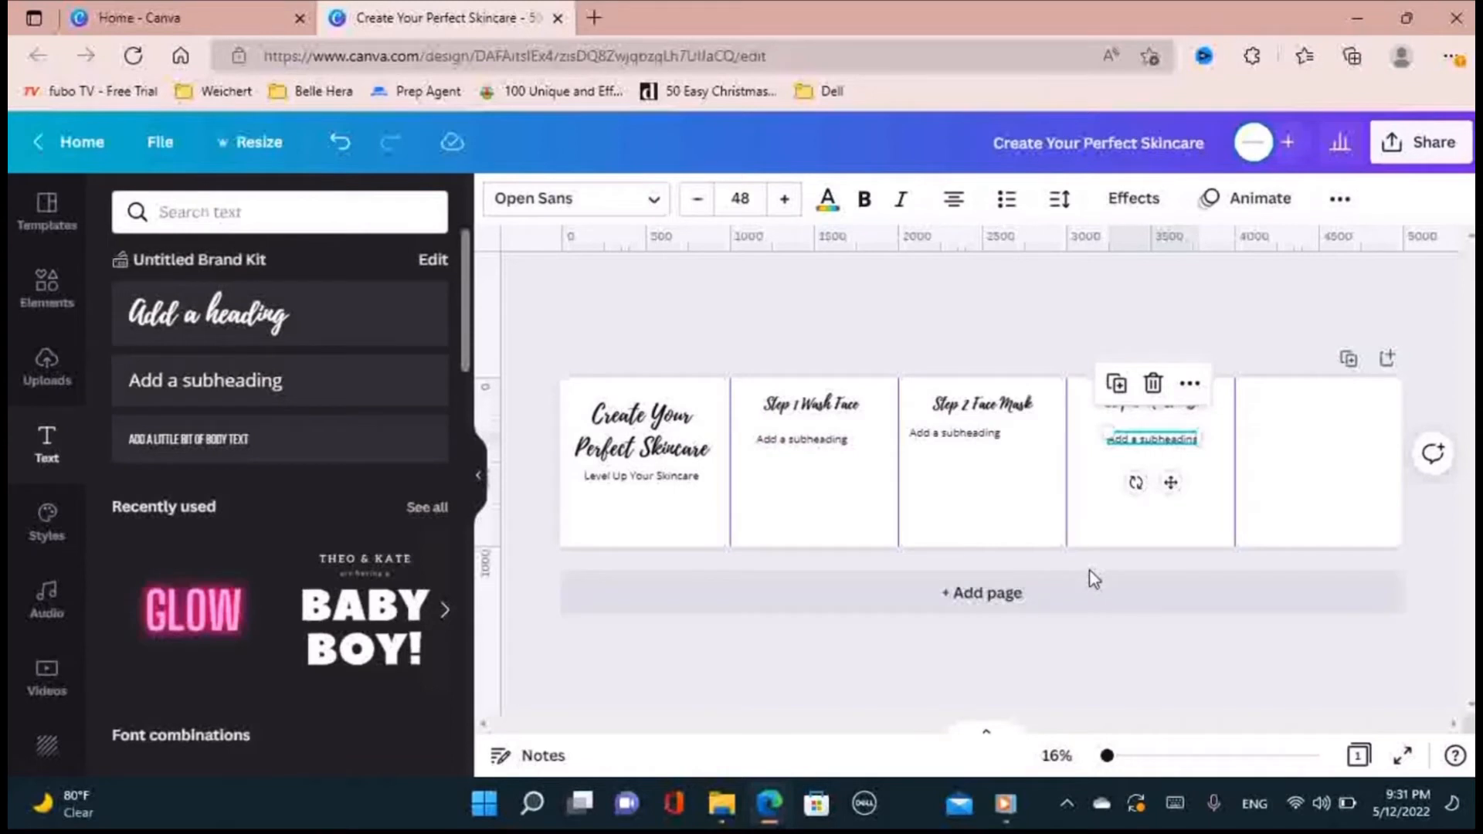
- Add a heading in the fifth section and enlarge it to font size 135
left_click(277, 312)
left_click_drag(1101, 507, 1338, 503)
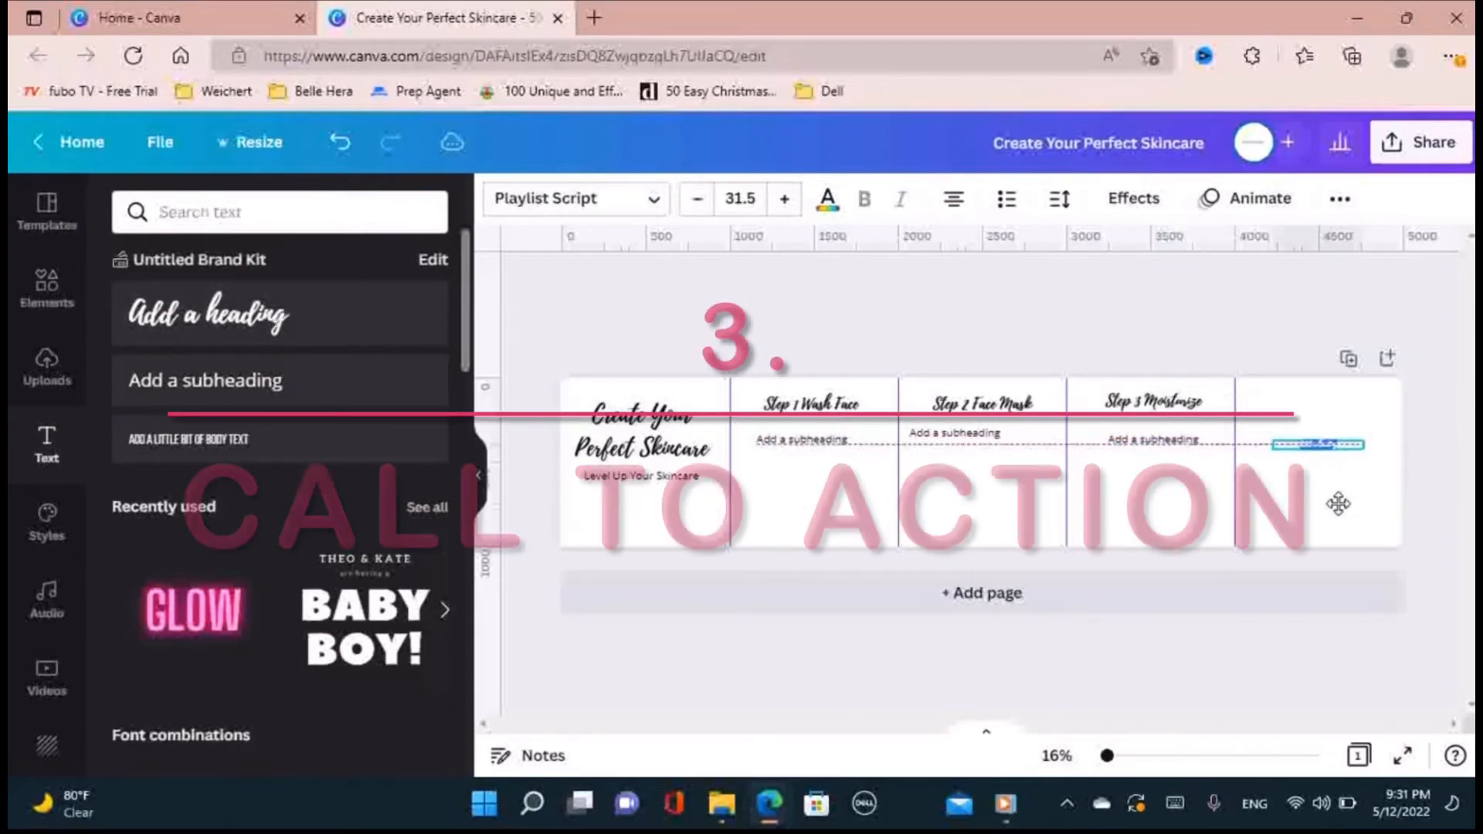
left_click_drag(1272, 441, 1006, 259)
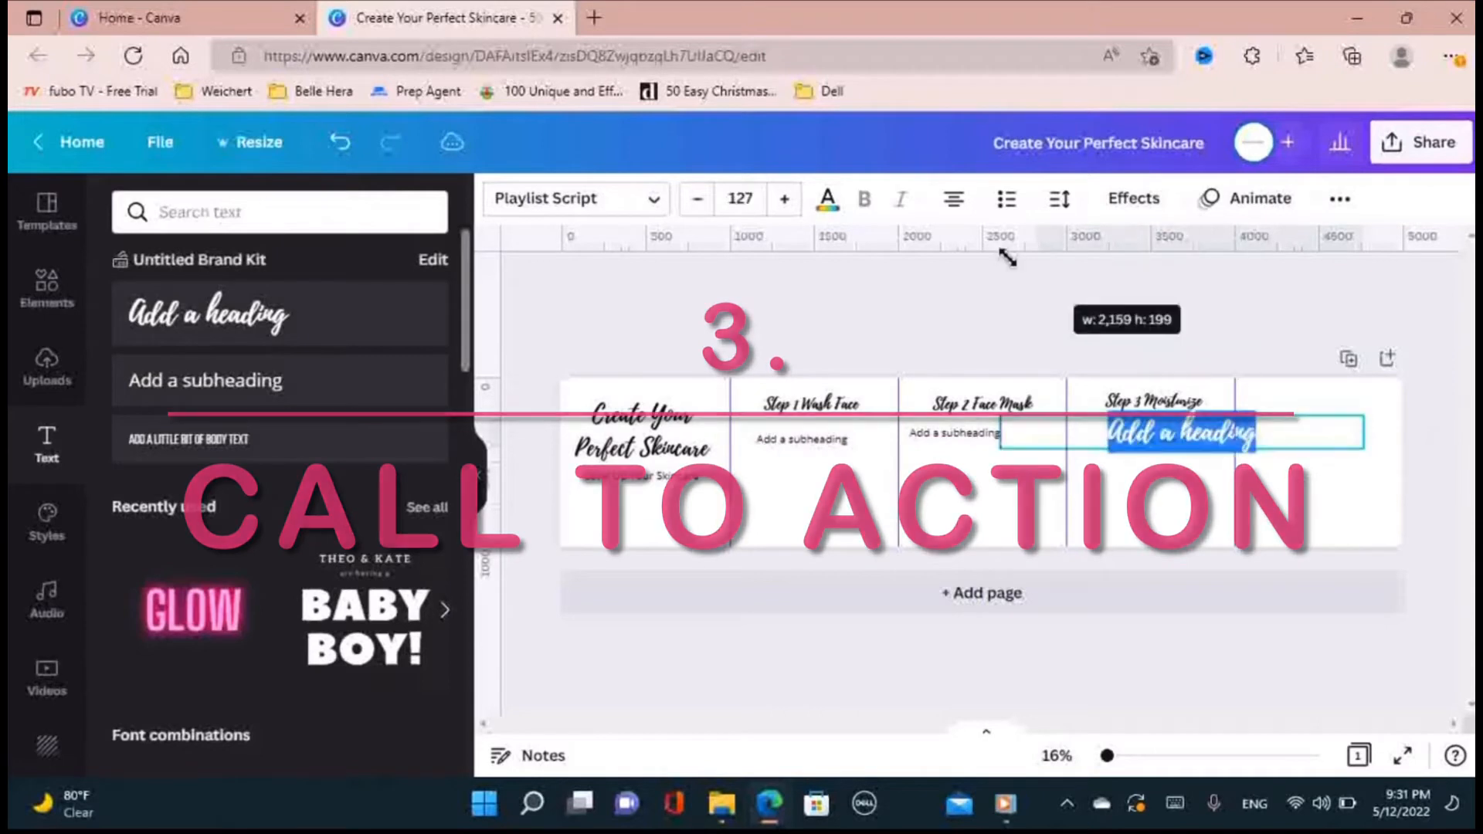
left_click_drag(1360, 433, 1310, 462)
left_click(1112, 472)
- Change the fifth section's heading text to "Call To Action"
double_click(1311, 460)
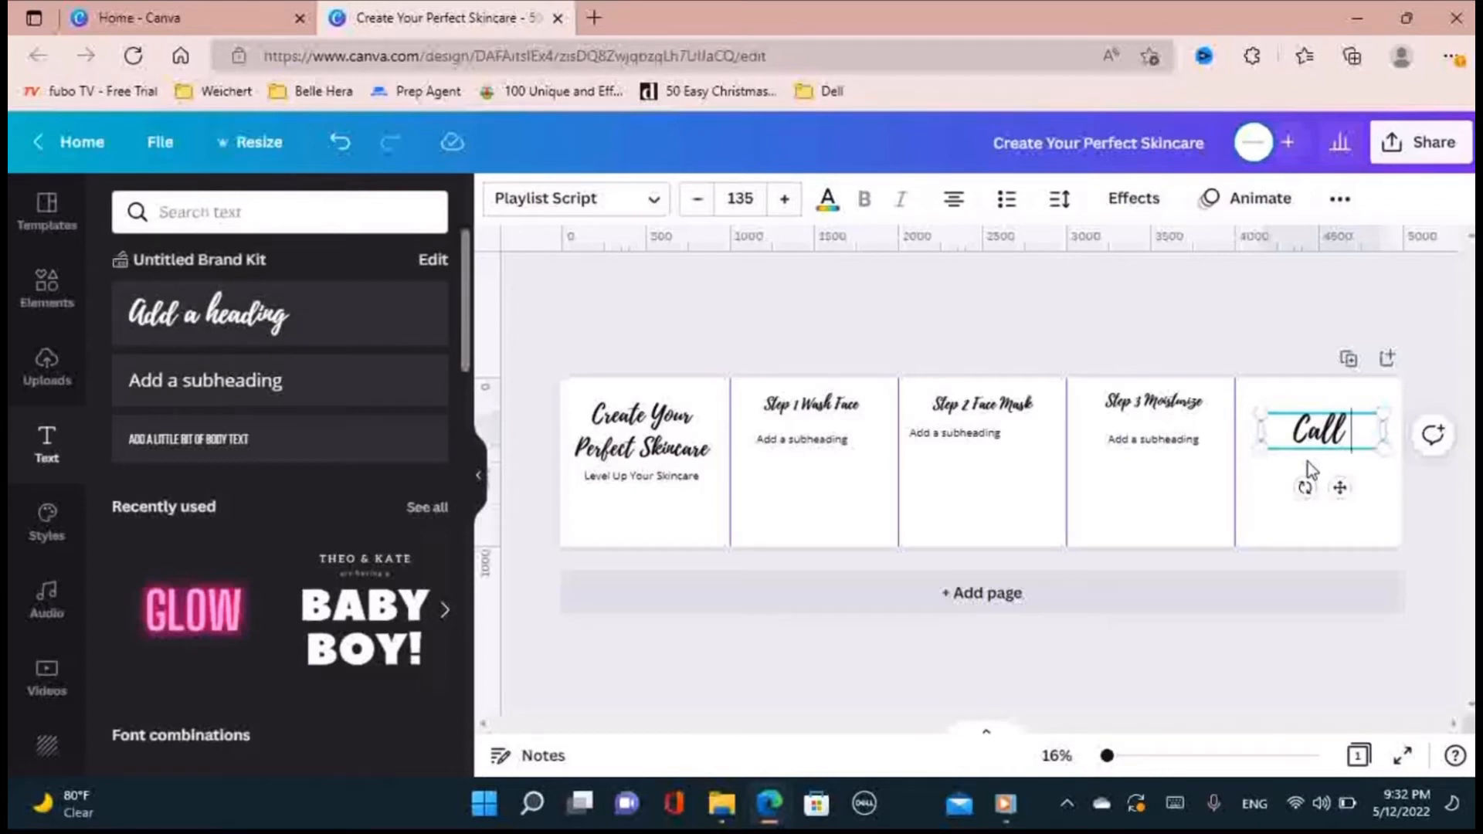
type("To")
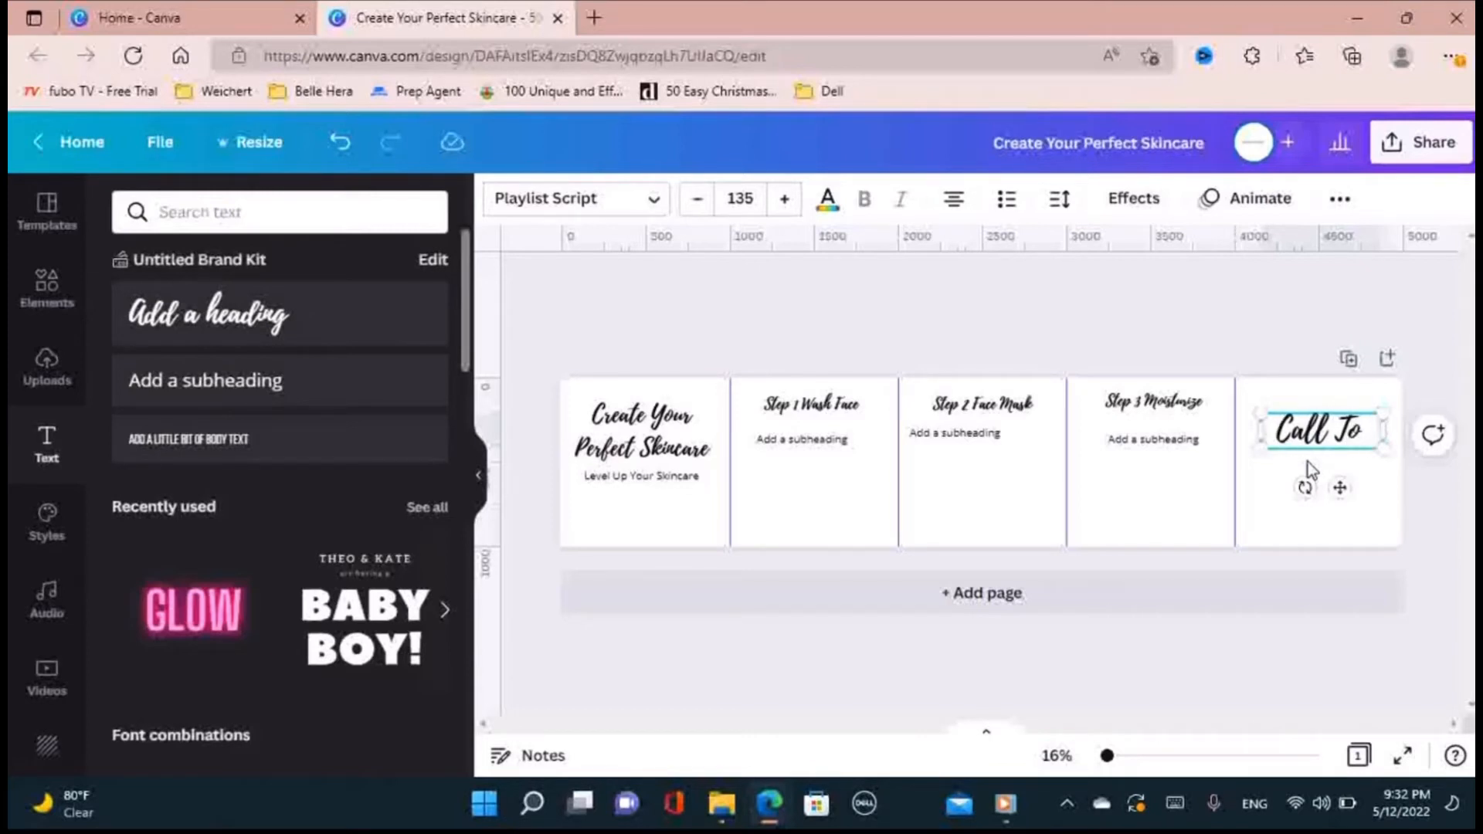
type(" Action")
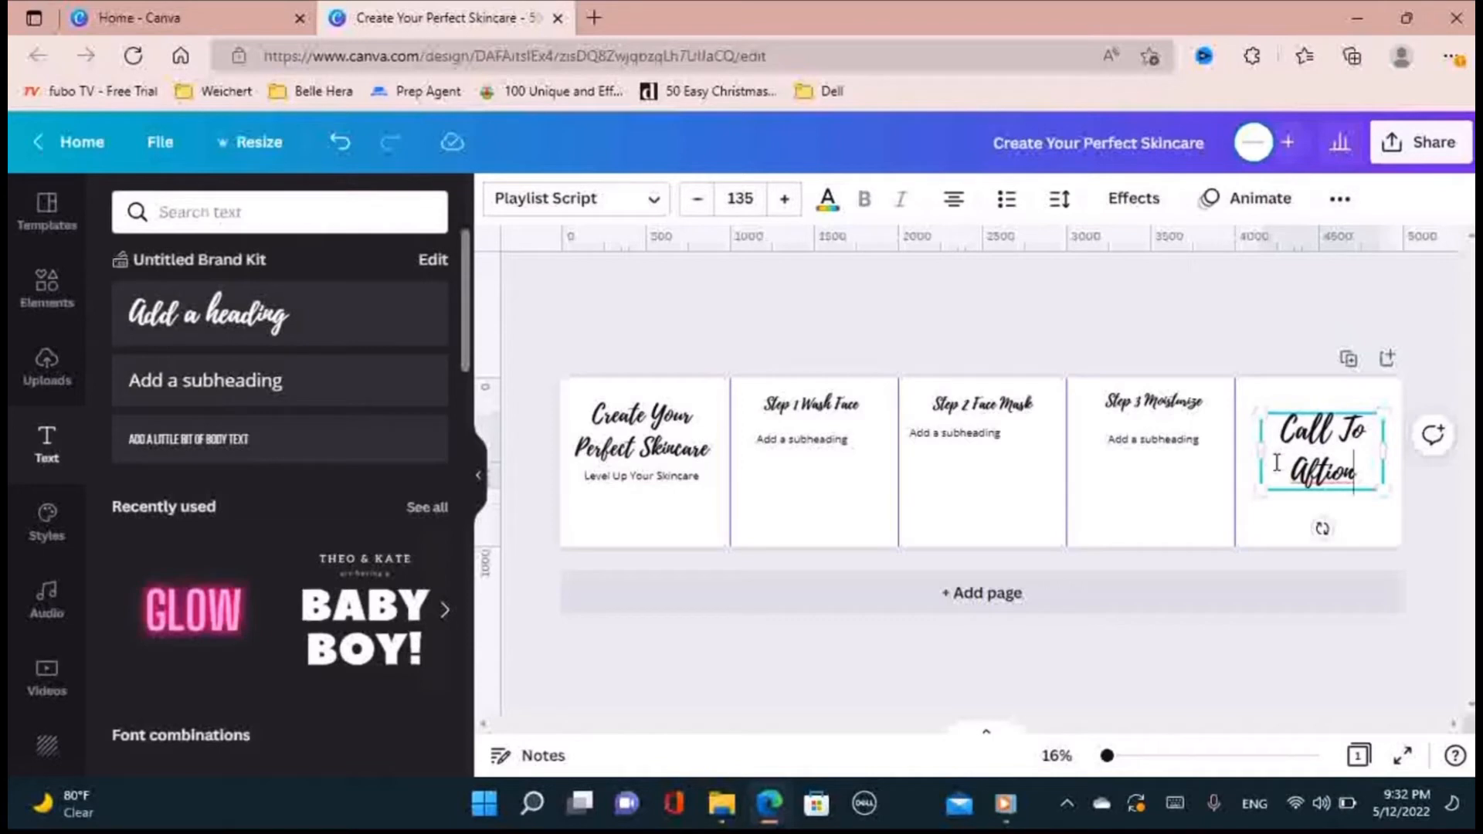
key("BackSpace")
key("BackSpace")
key("BackSpace")
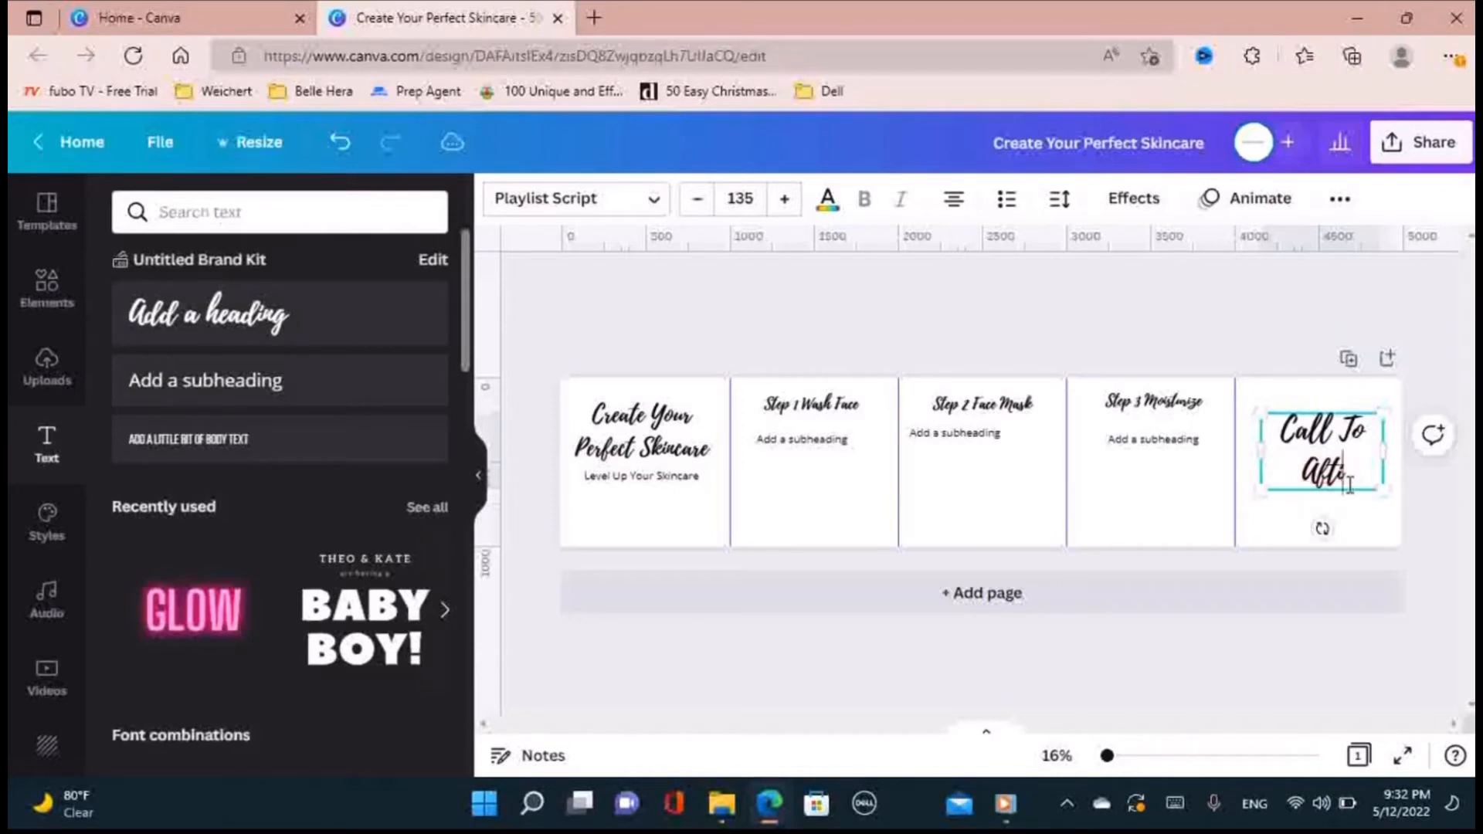
key("BackSpace")
key("BackSpace")
type("ctio")
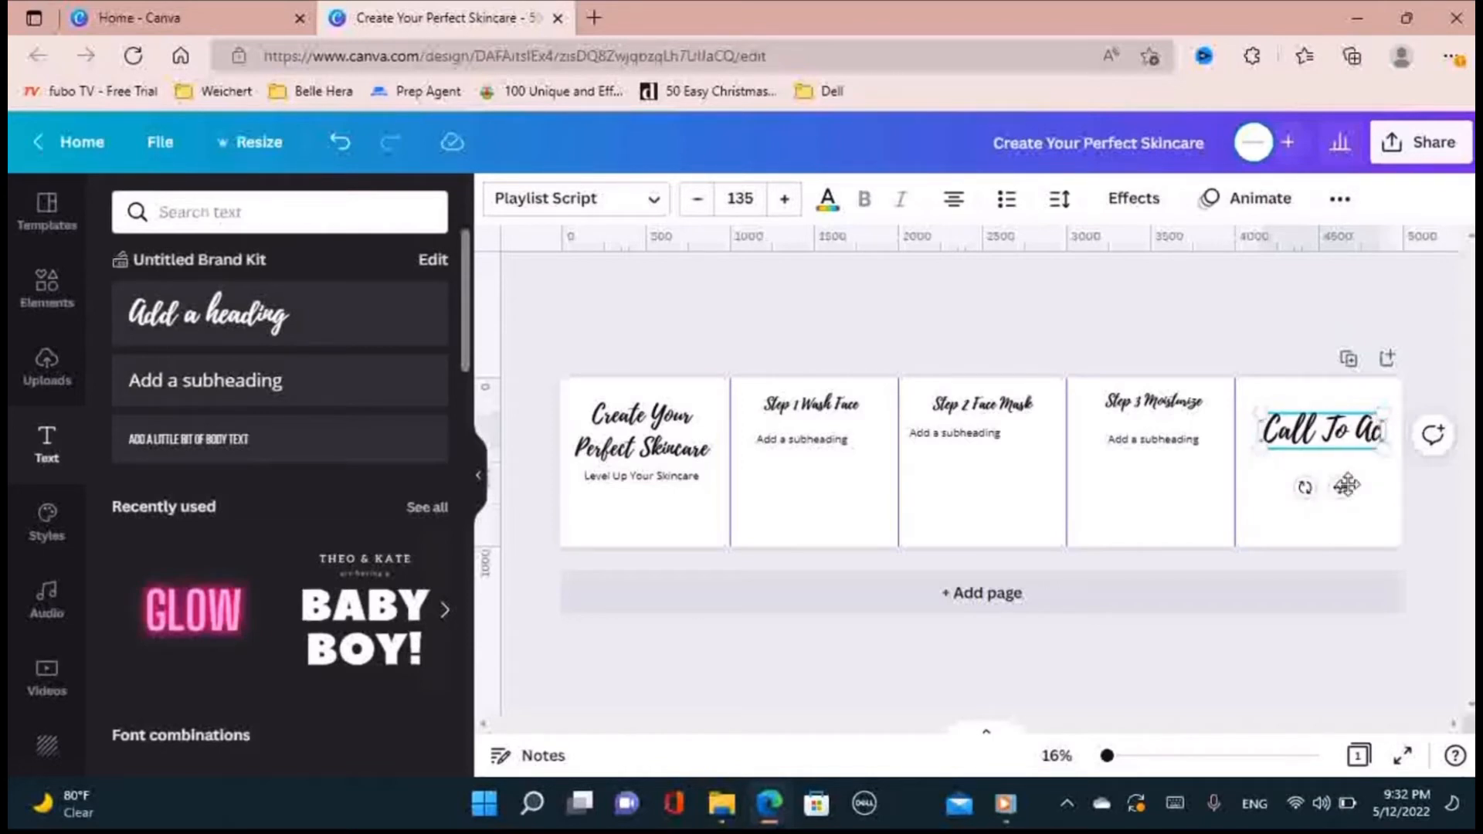
type("n")
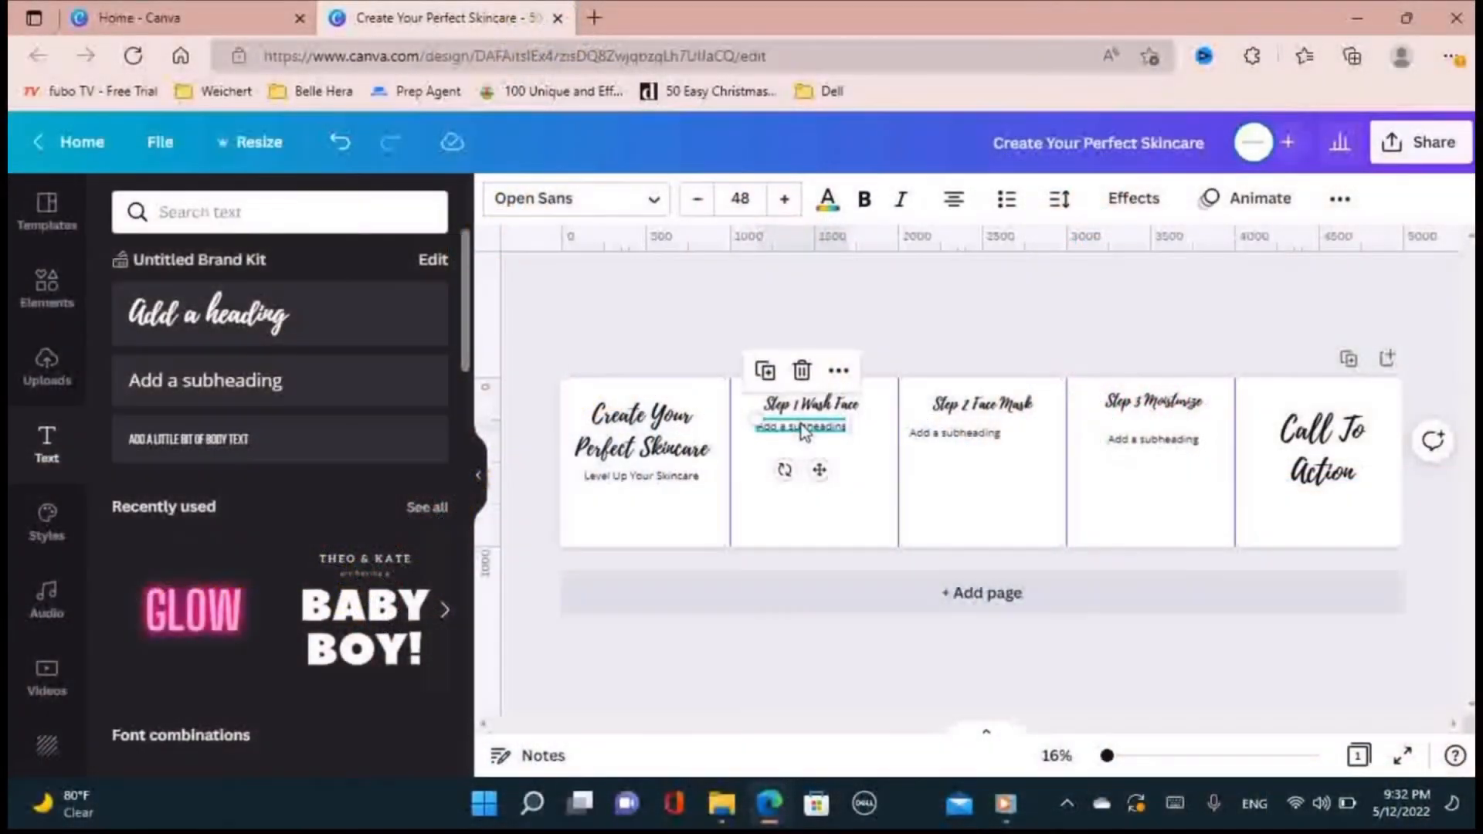
- Move the Step 1 subheading closer to its heading and place the enlarged long-haired woman in pink across the boundary between the second and third sections
left_click_drag(803, 426, 801, 424)
left_click(46, 287)
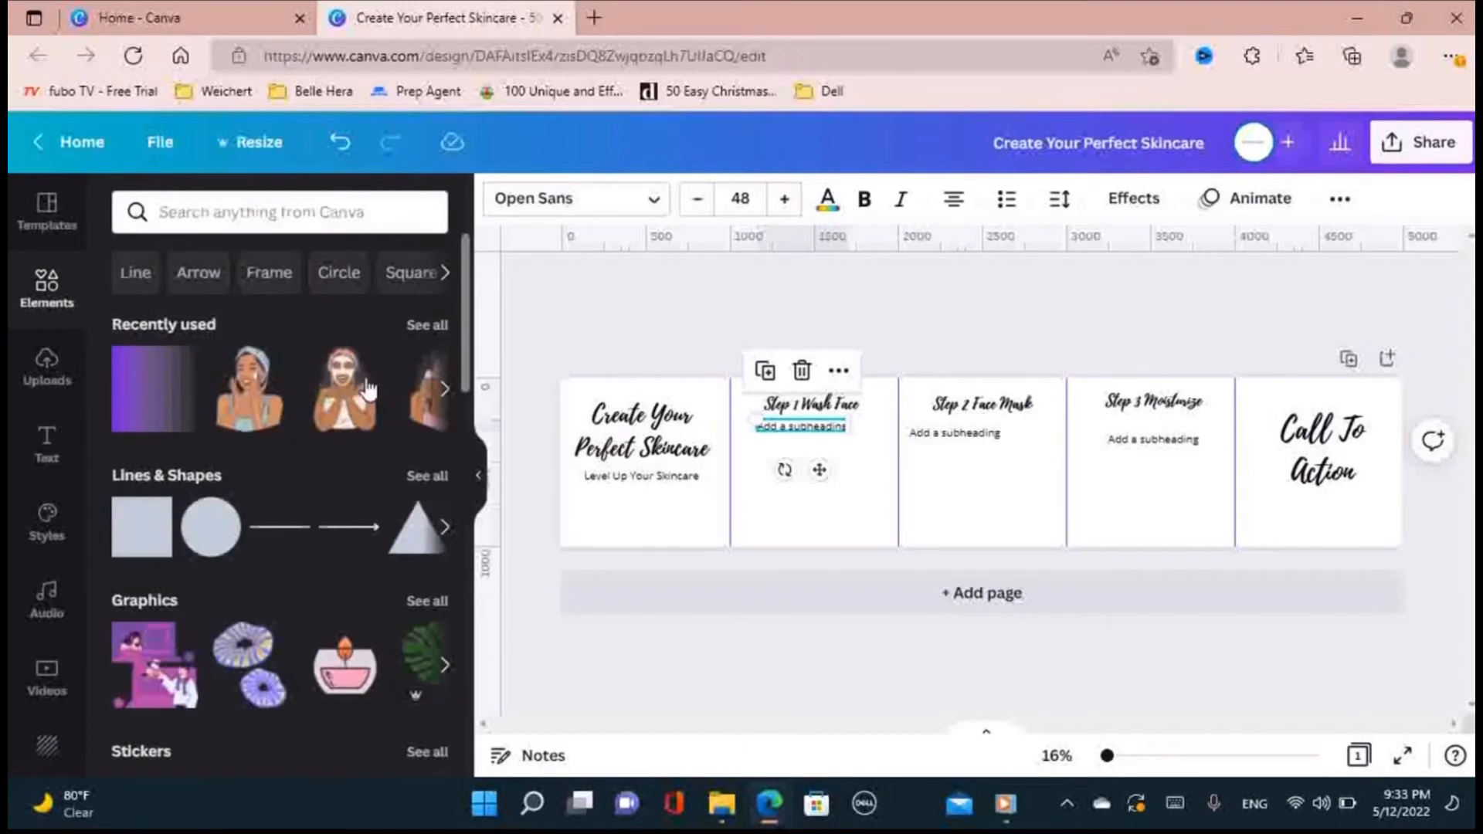
left_click(431, 325)
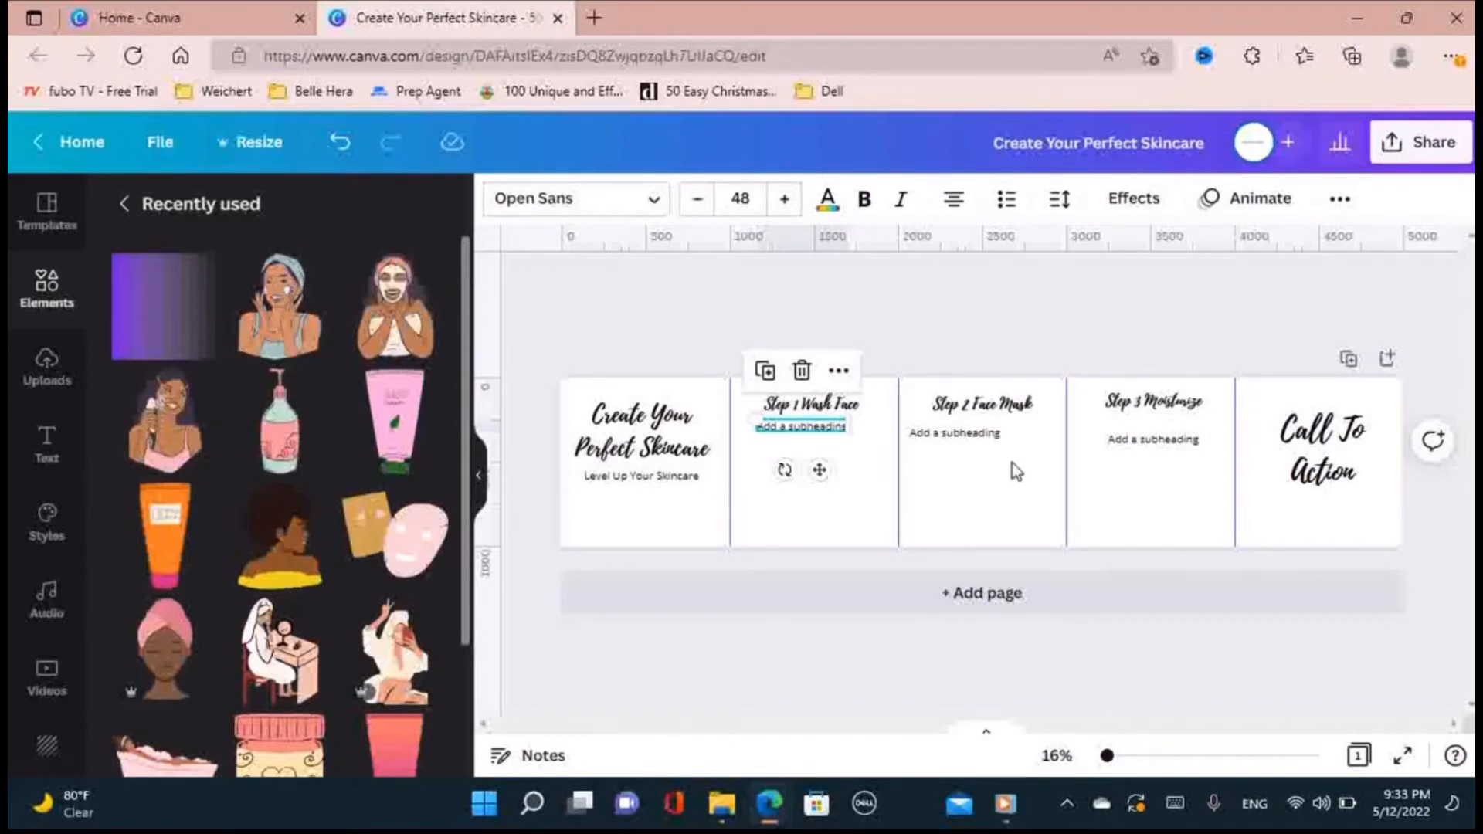
left_click(831, 506)
left_click(165, 421)
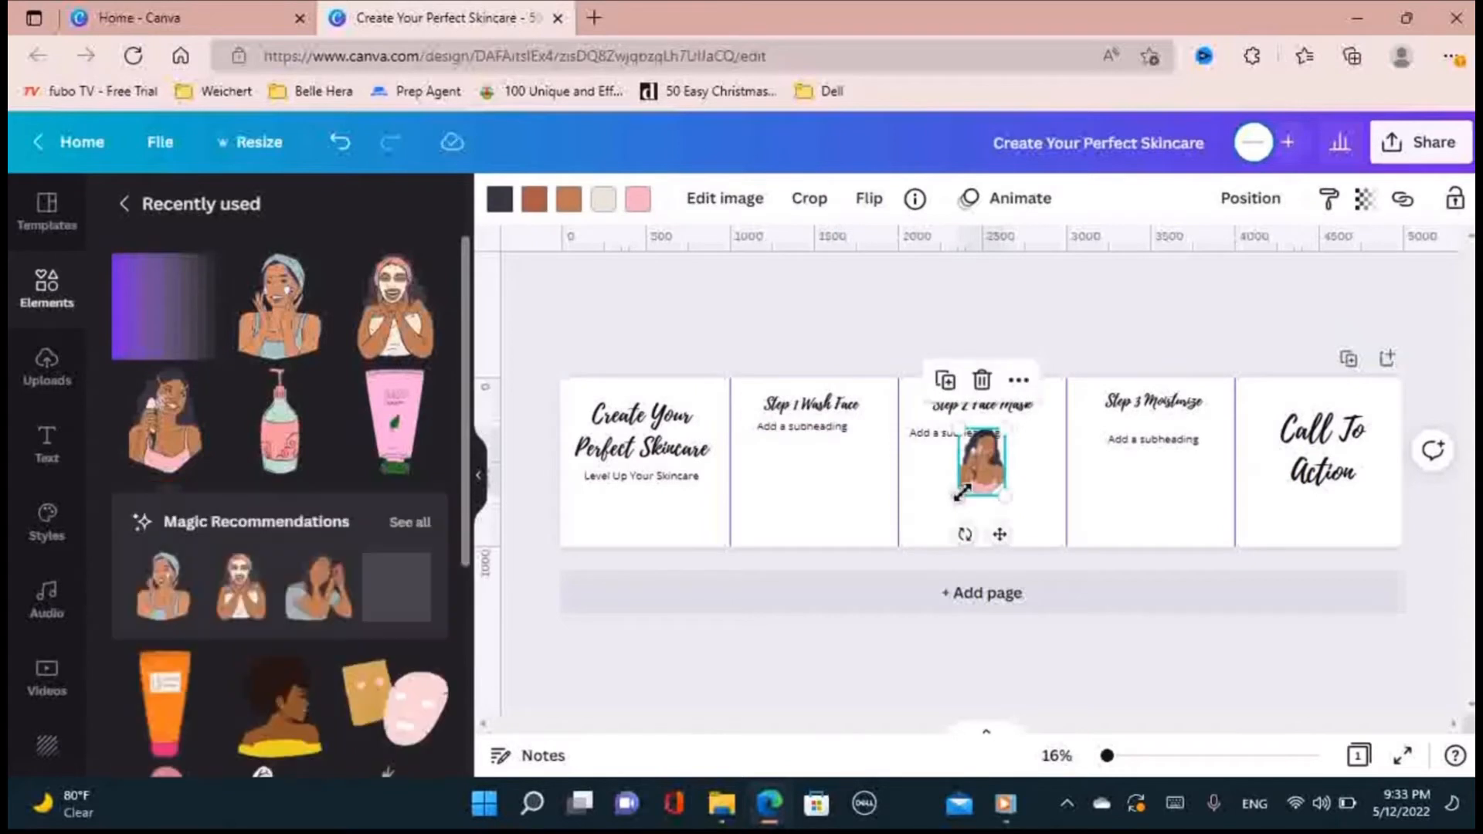
left_click_drag(996, 456, 859, 518)
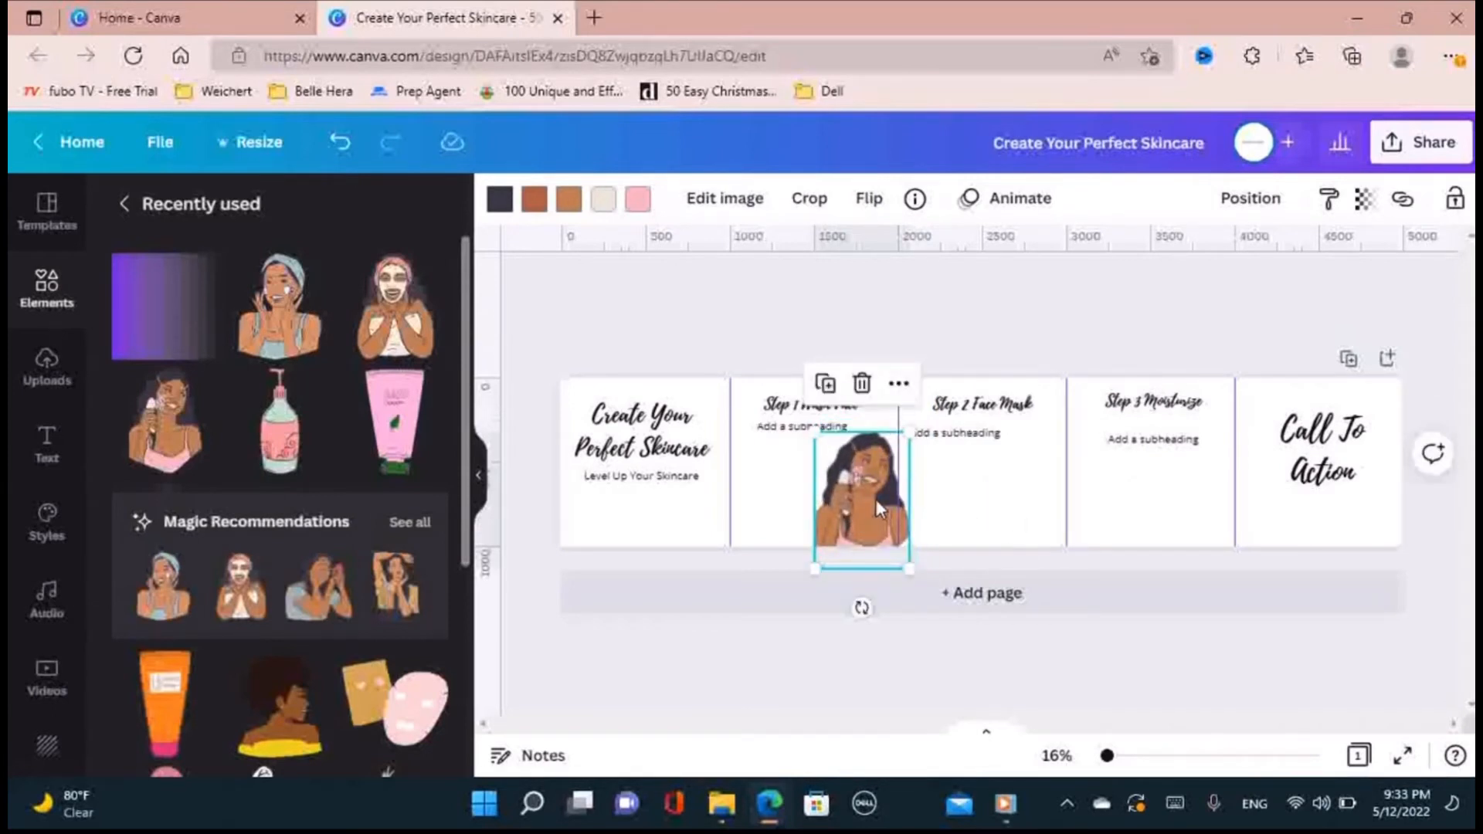
left_click_drag(876, 499, 887, 502)
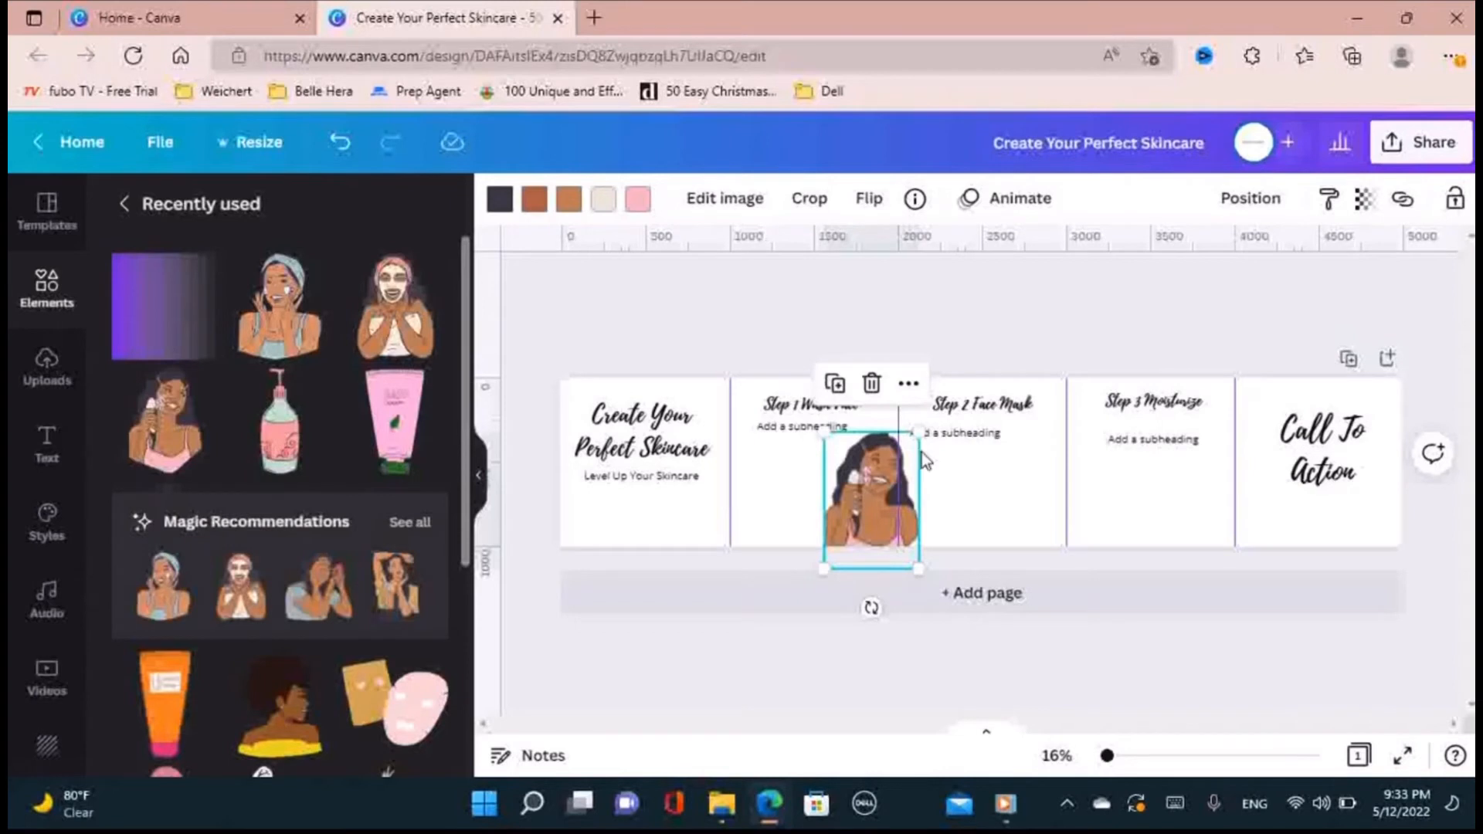
left_click(1035, 317)
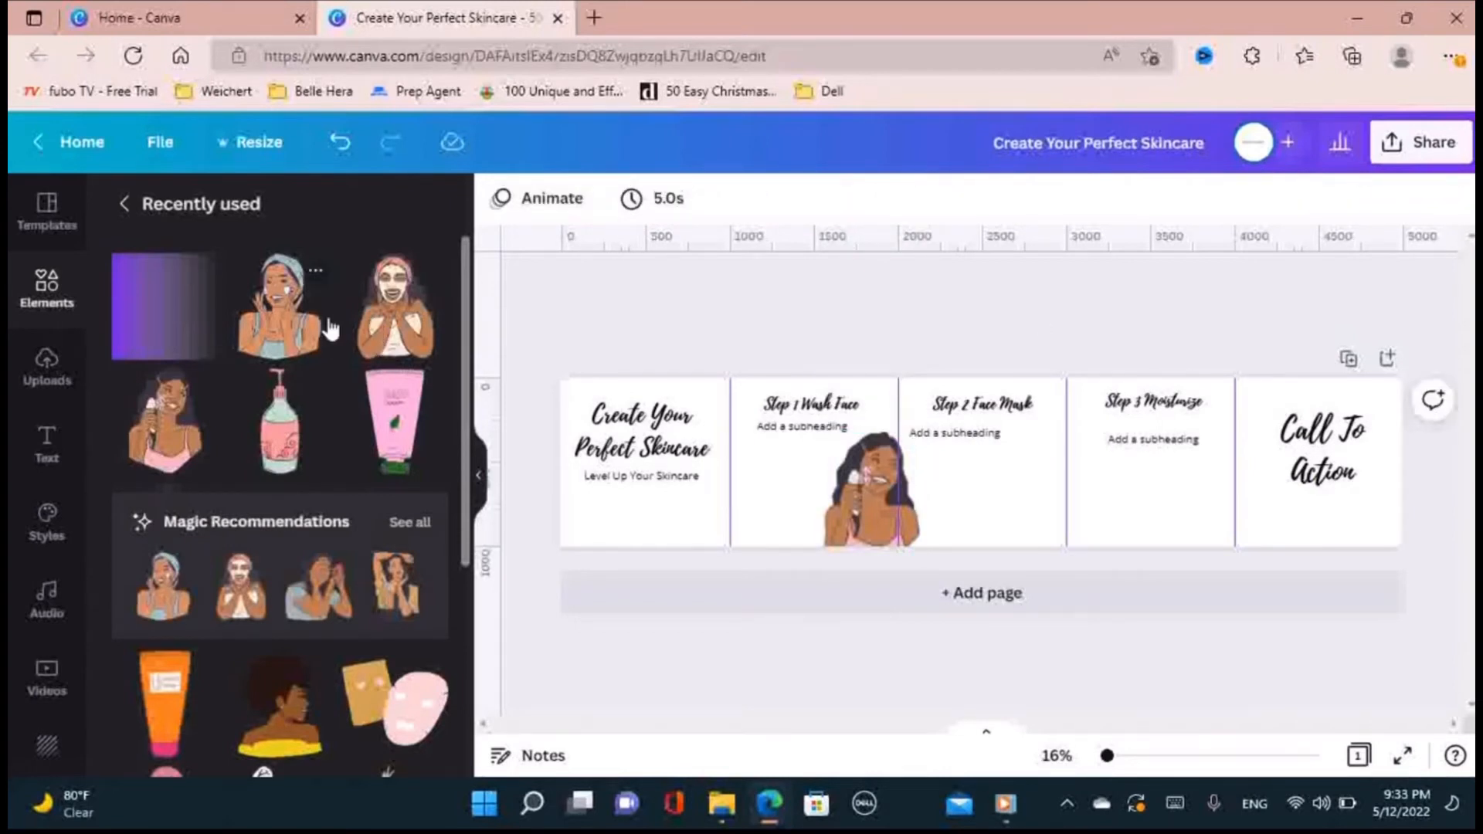
- Add the graphic of the woman wearing a face mask, enlarged across the boundary between the third and fourth sections
left_click(378, 325)
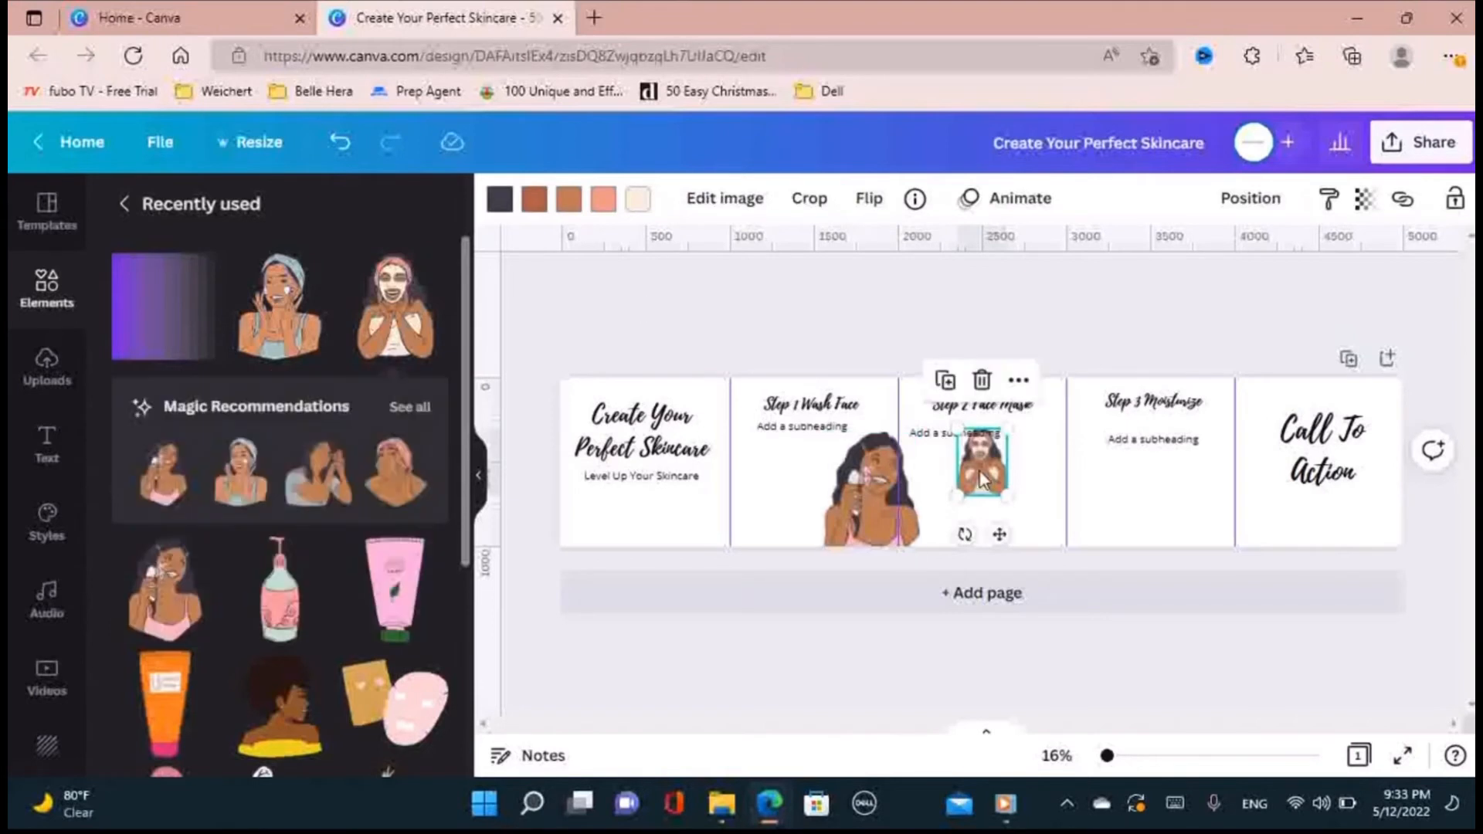
left_click_drag(995, 459, 1088, 406)
mouse_move(1042, 501)
left_mouse_down()
mouse_move(1024, 496)
mouse_move(1015, 520)
mouse_move(1035, 513)
left_mouse_up()
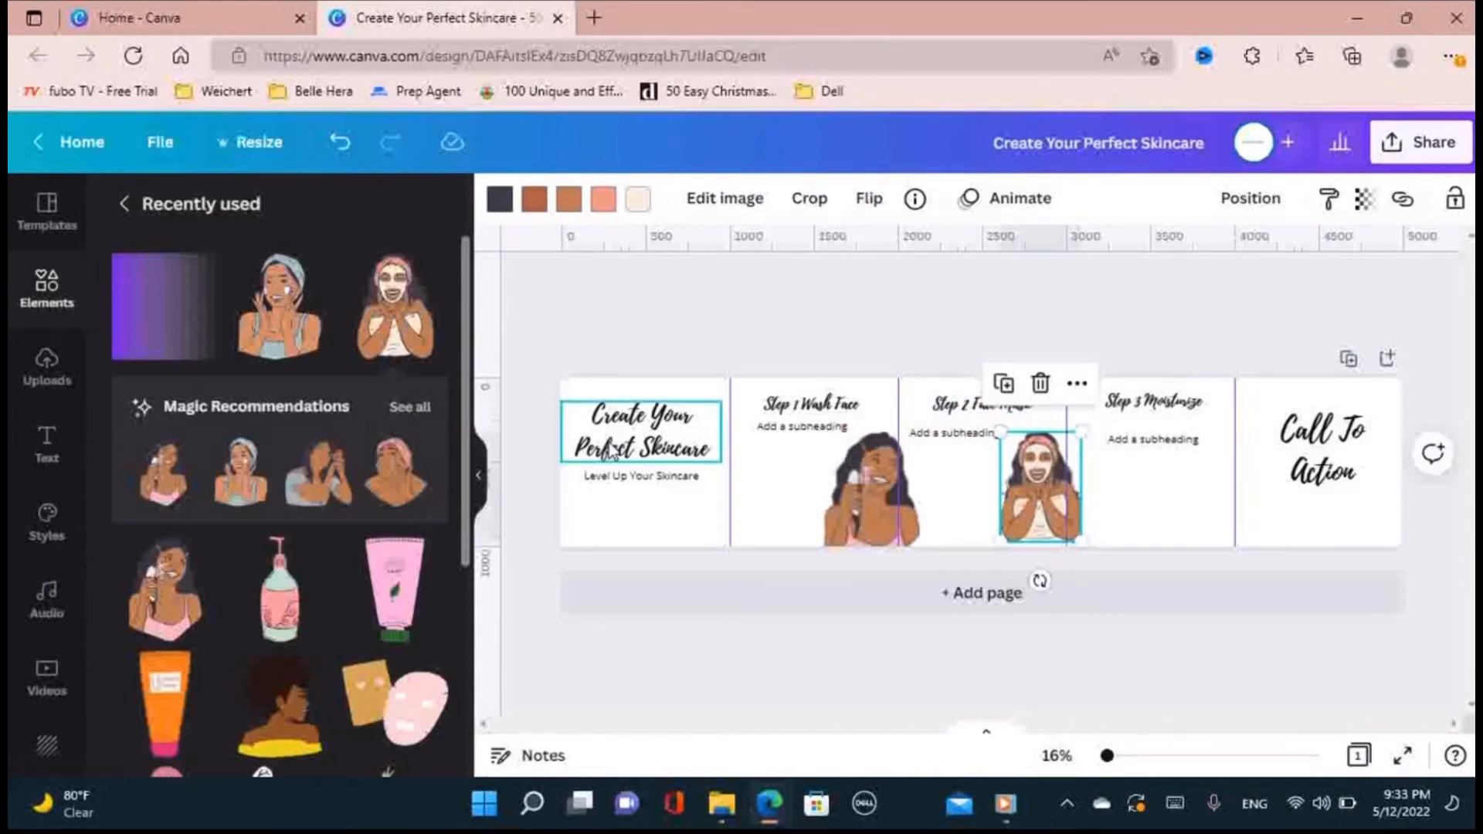
- Add the graphic of the woman with the blue headwrap, enlarged across the boundary between the fourth and fifth sections
left_click(292, 320)
left_click_drag(986, 465, 1286, 422)
left_click_drag(1241, 490, 1205, 516)
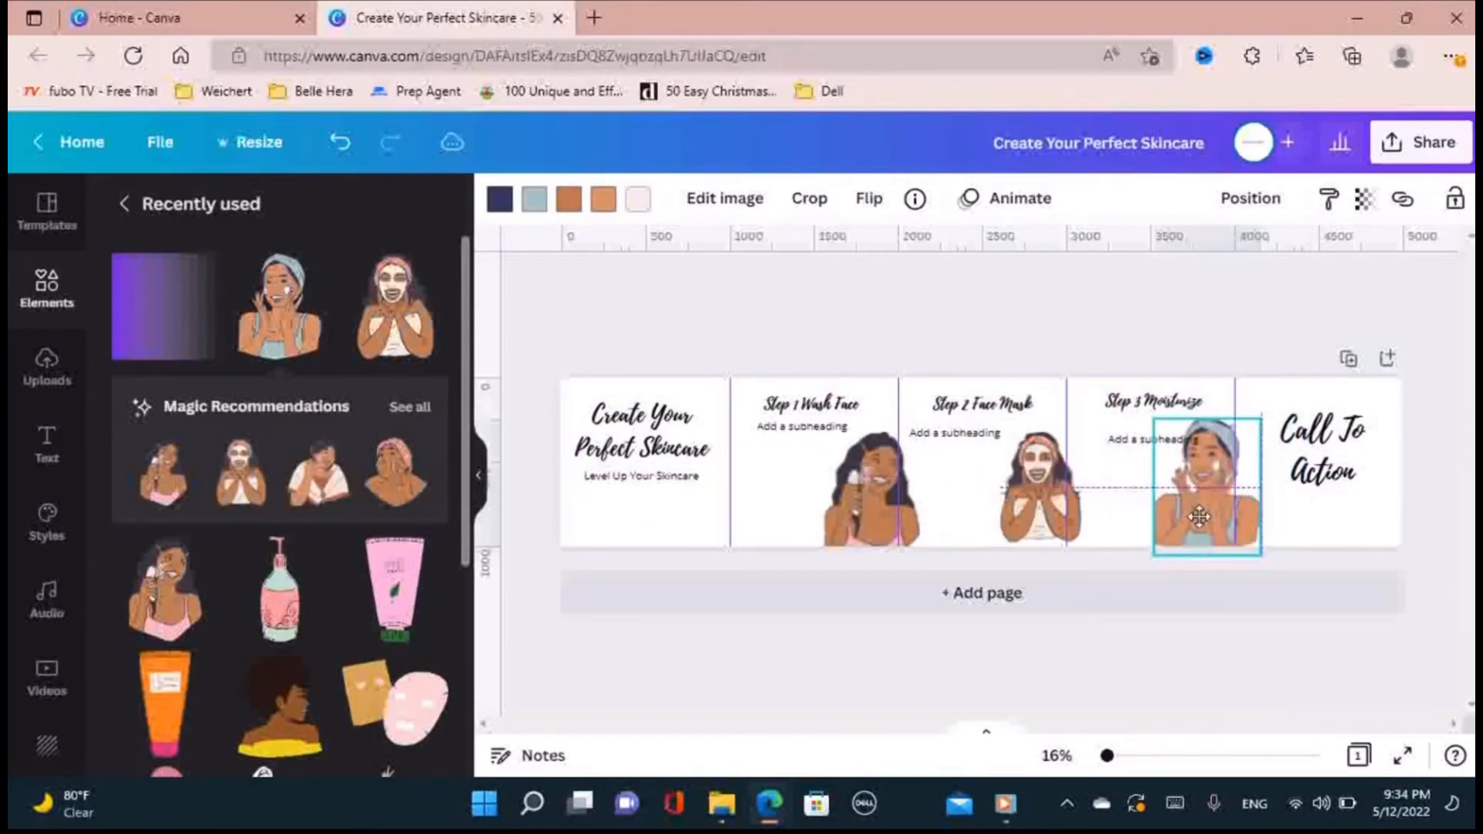
left_click_drag(1268, 419, 1234, 466)
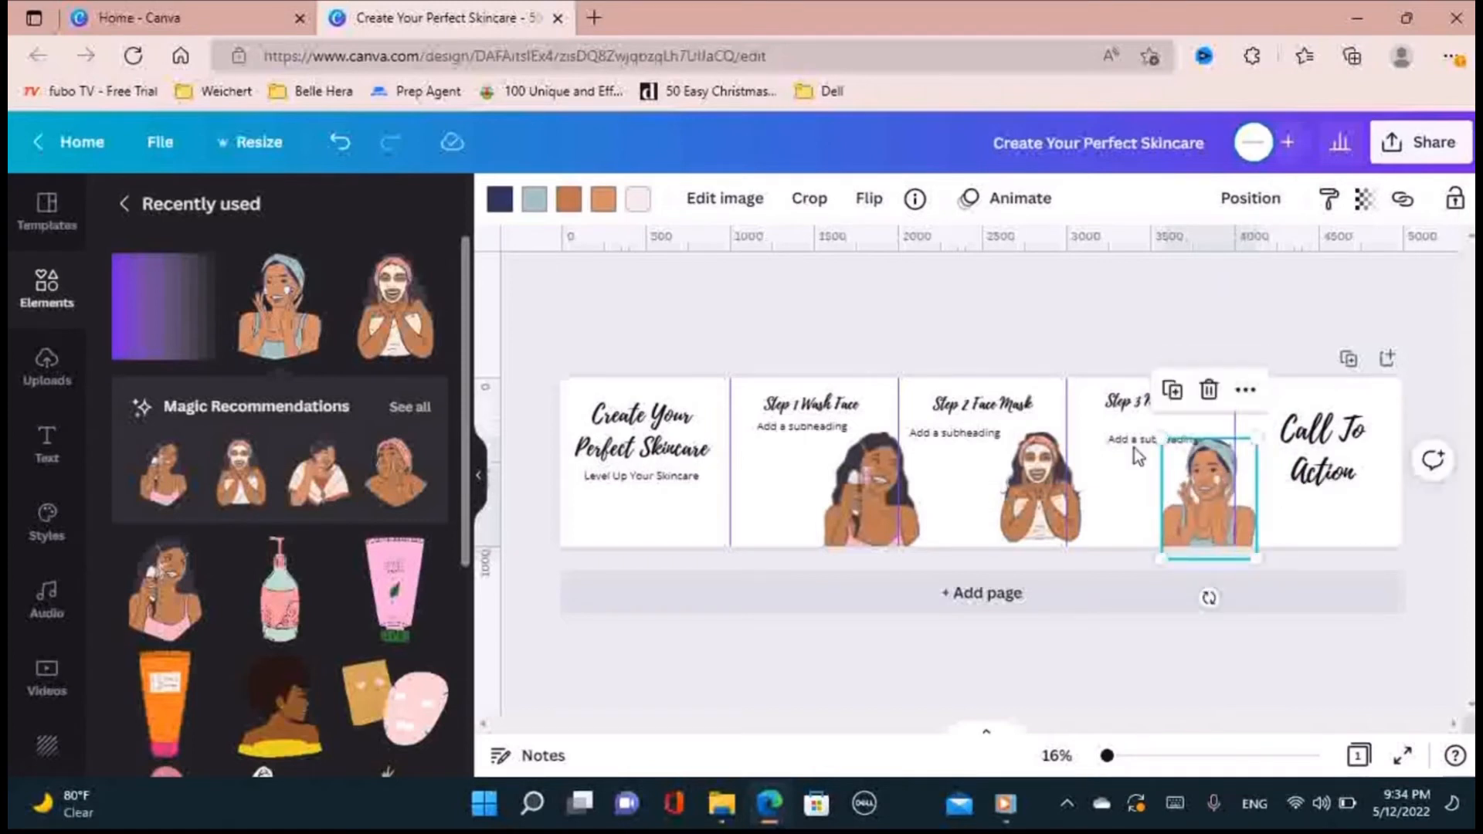
- Move the Step 3 subheading up closer to its heading, and slightly enlarge and raise the blue-headwrap woman
left_click(1143, 426)
left_click(1236, 471)
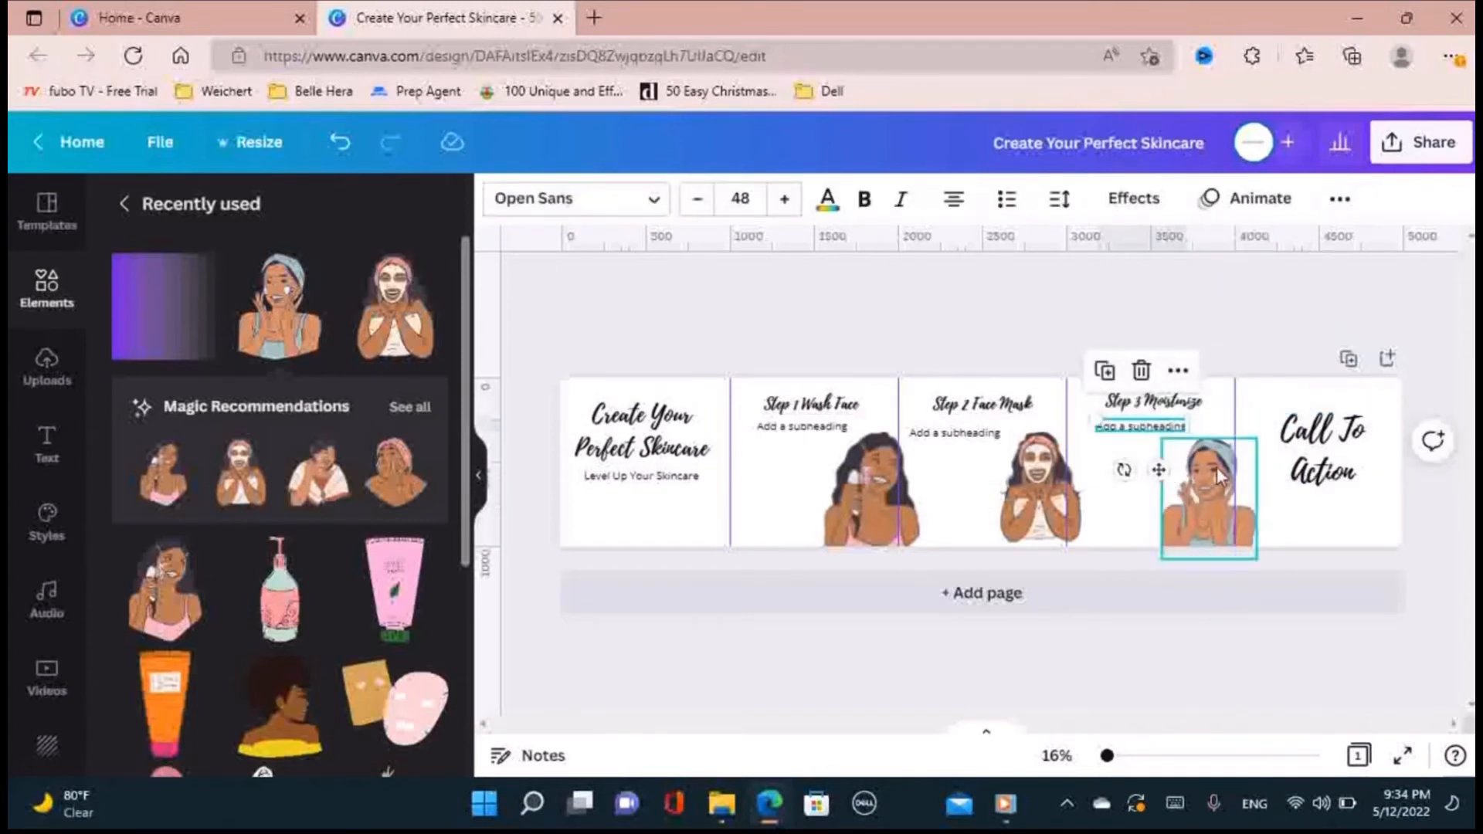
left_click_drag(1261, 440, 1265, 432)
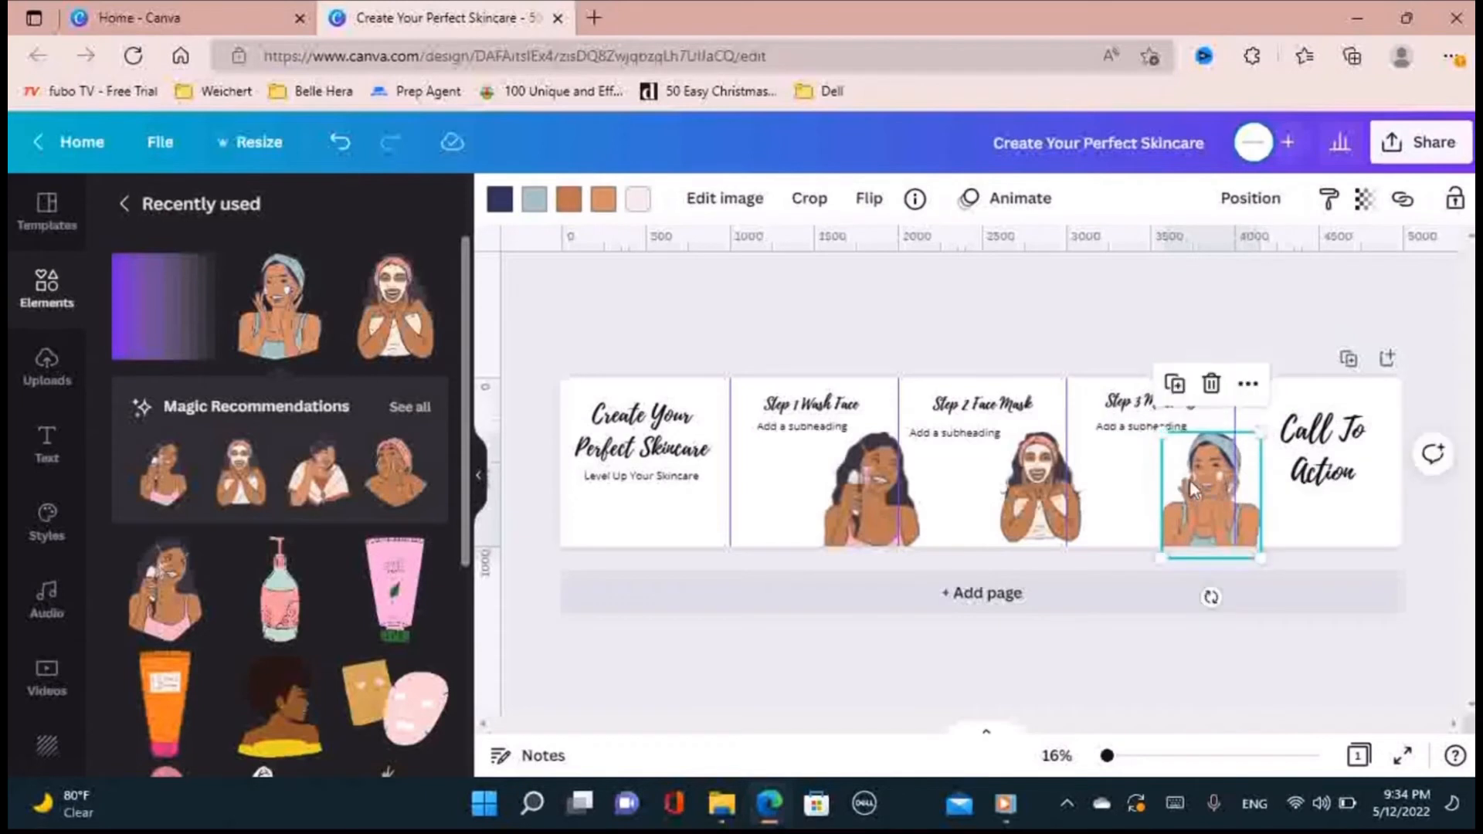
left_click_drag(1186, 482, 1186, 477)
left_click(1225, 341)
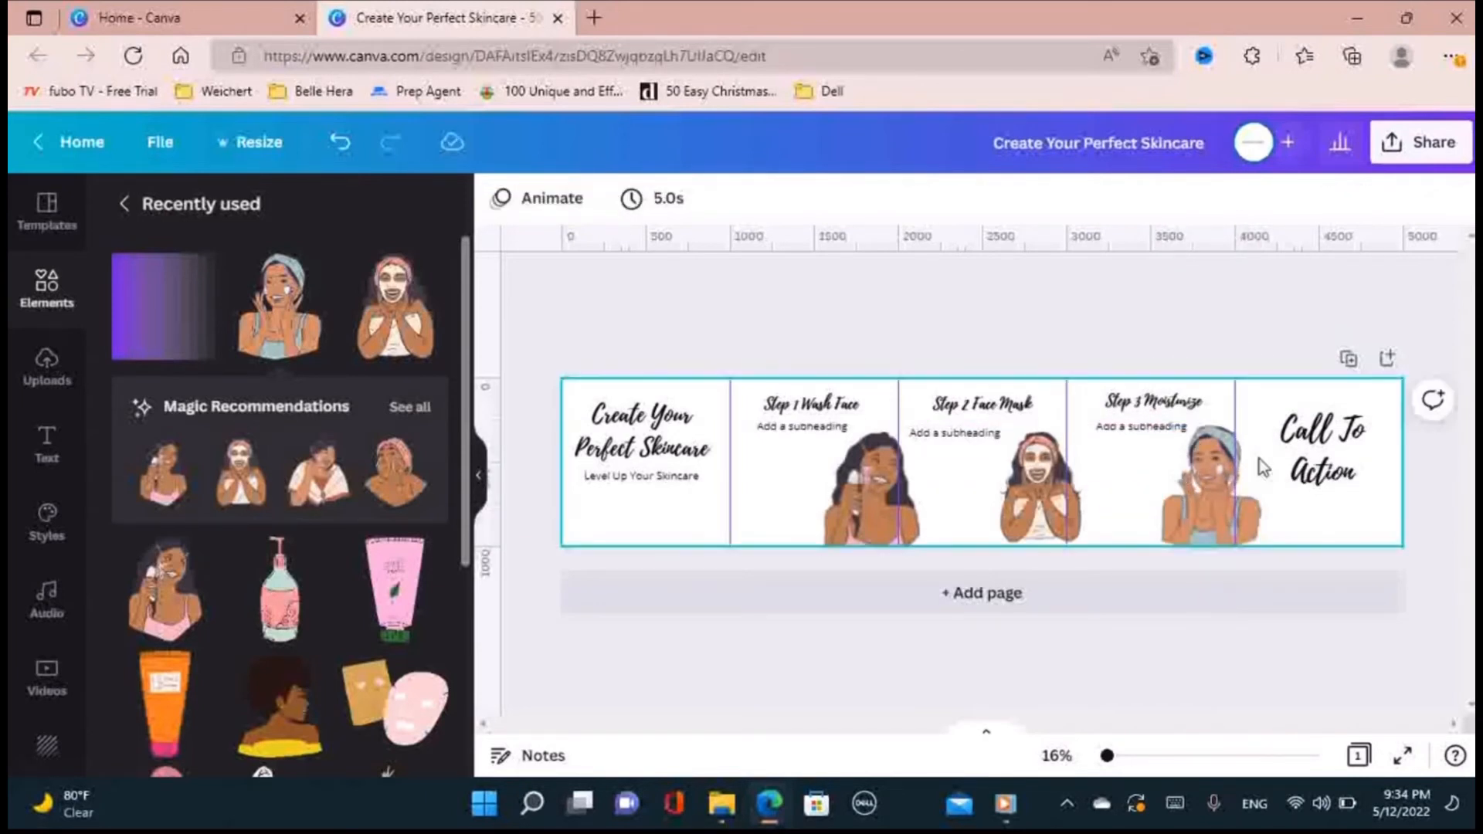
- Search the elements for "Gradient" and limit the results to graphics
left_click(615, 517)
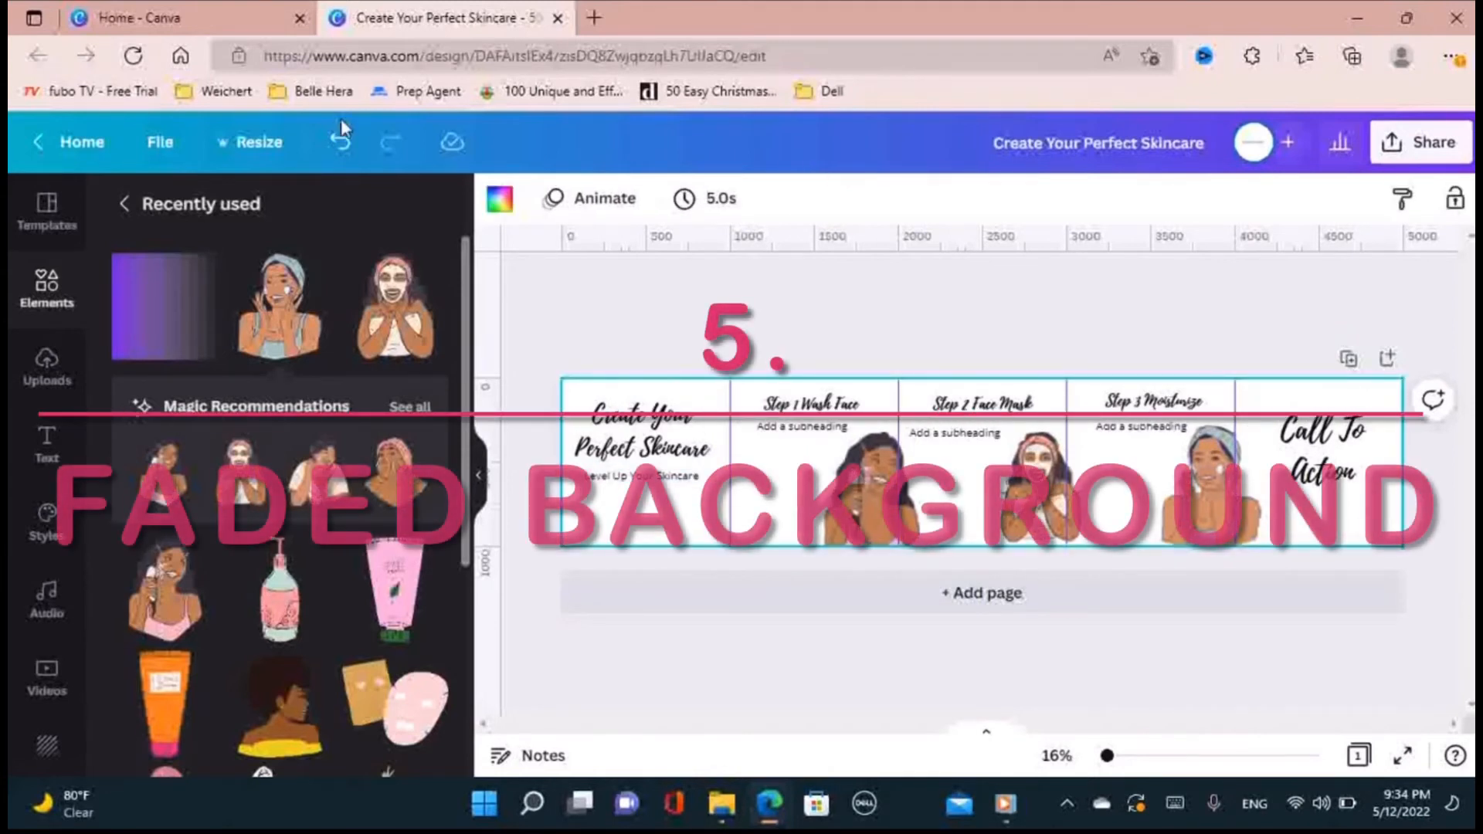
left_click(116, 207)
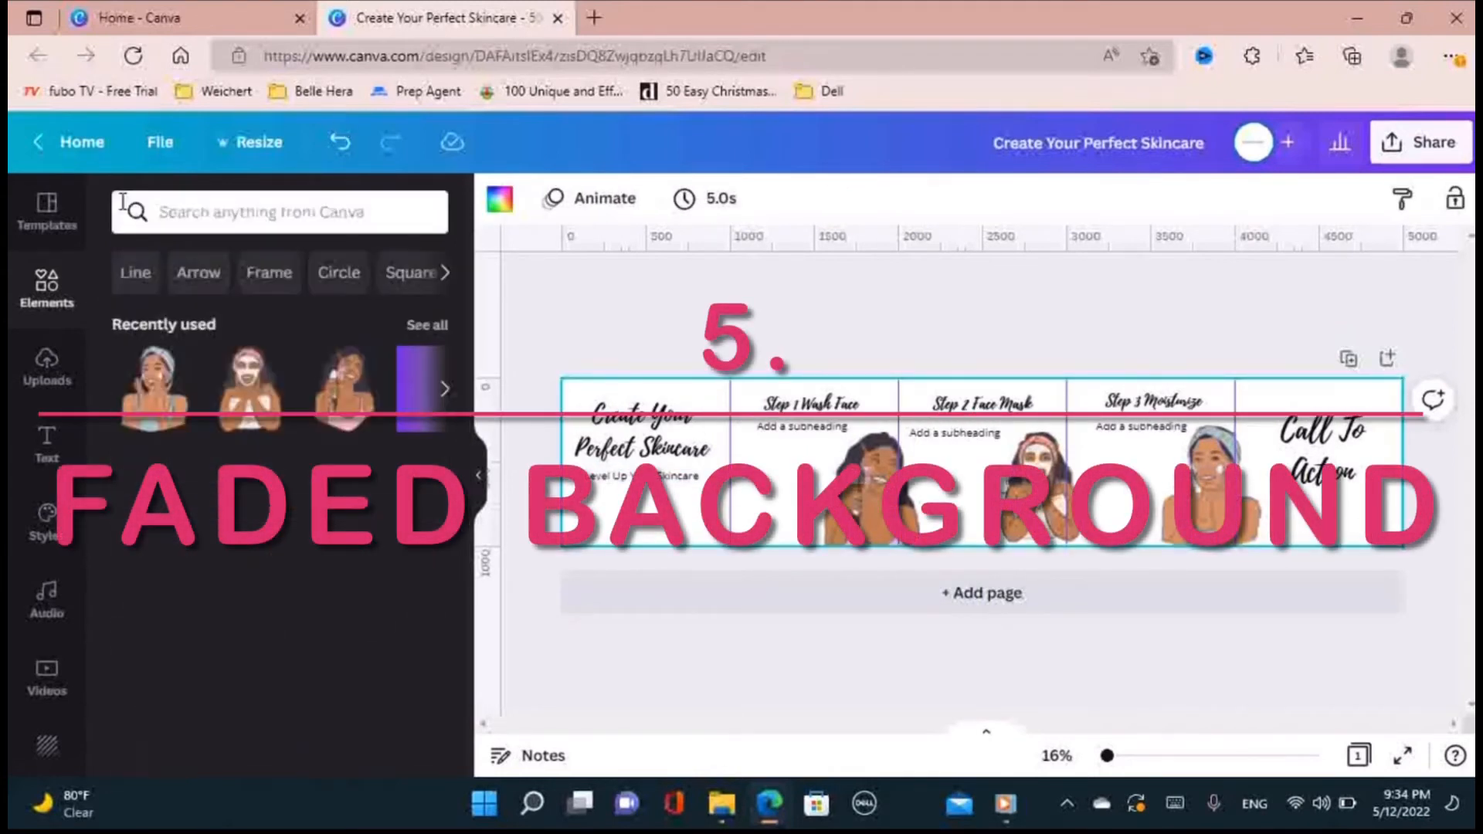
left_click(315, 207)
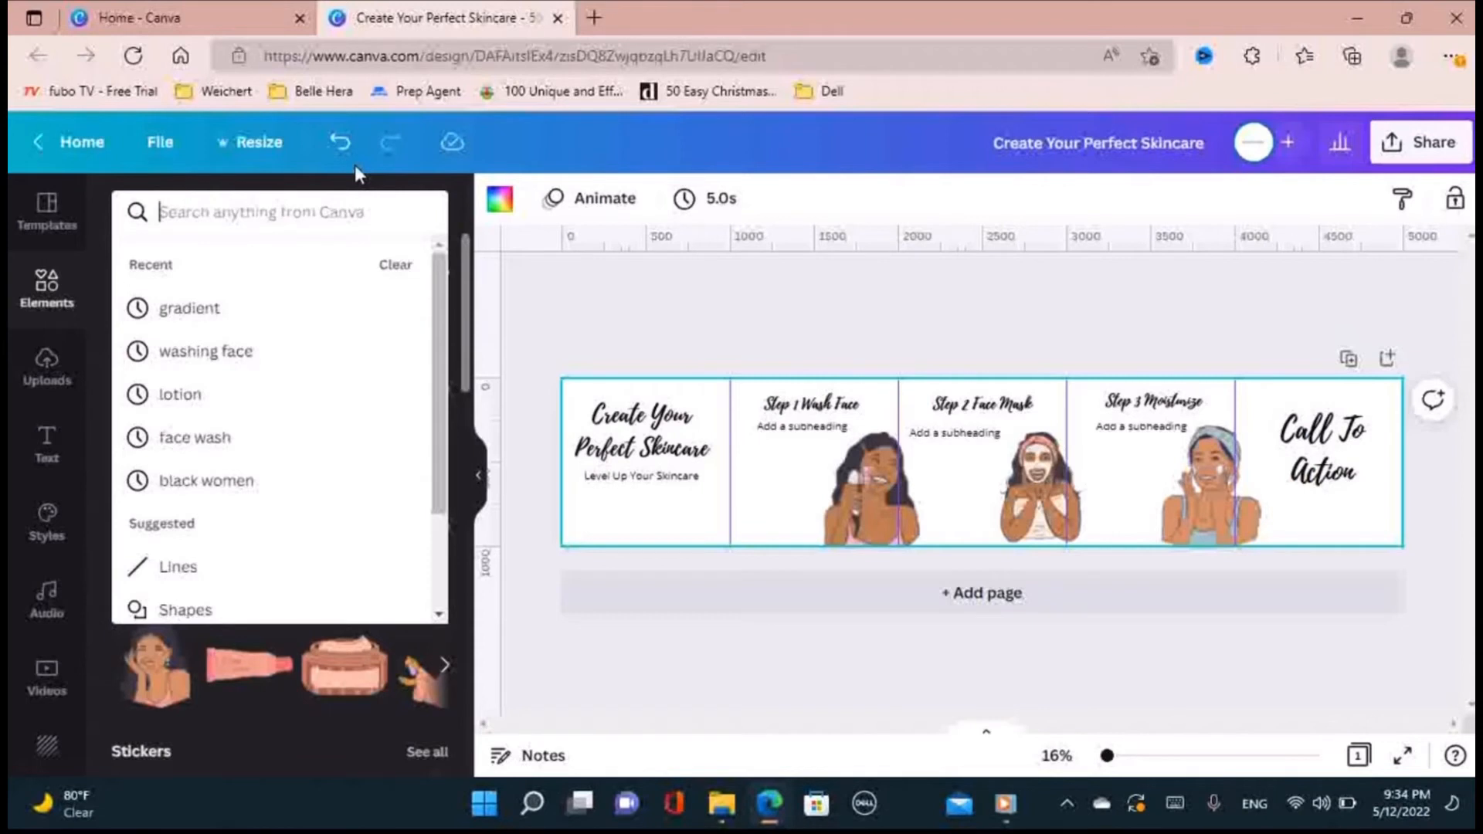
type("Gradient")
key("Return")
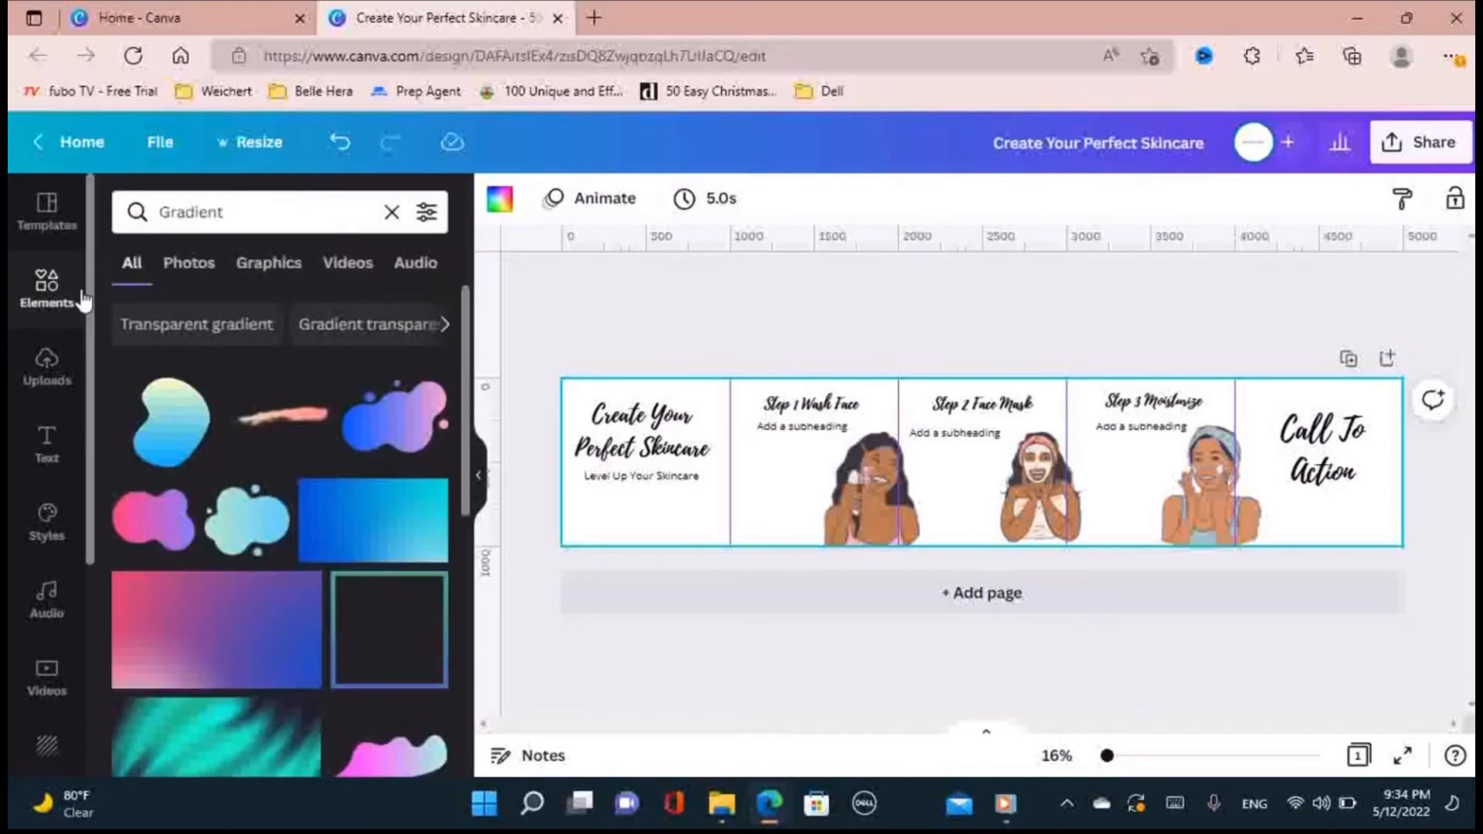
left_click(277, 265)
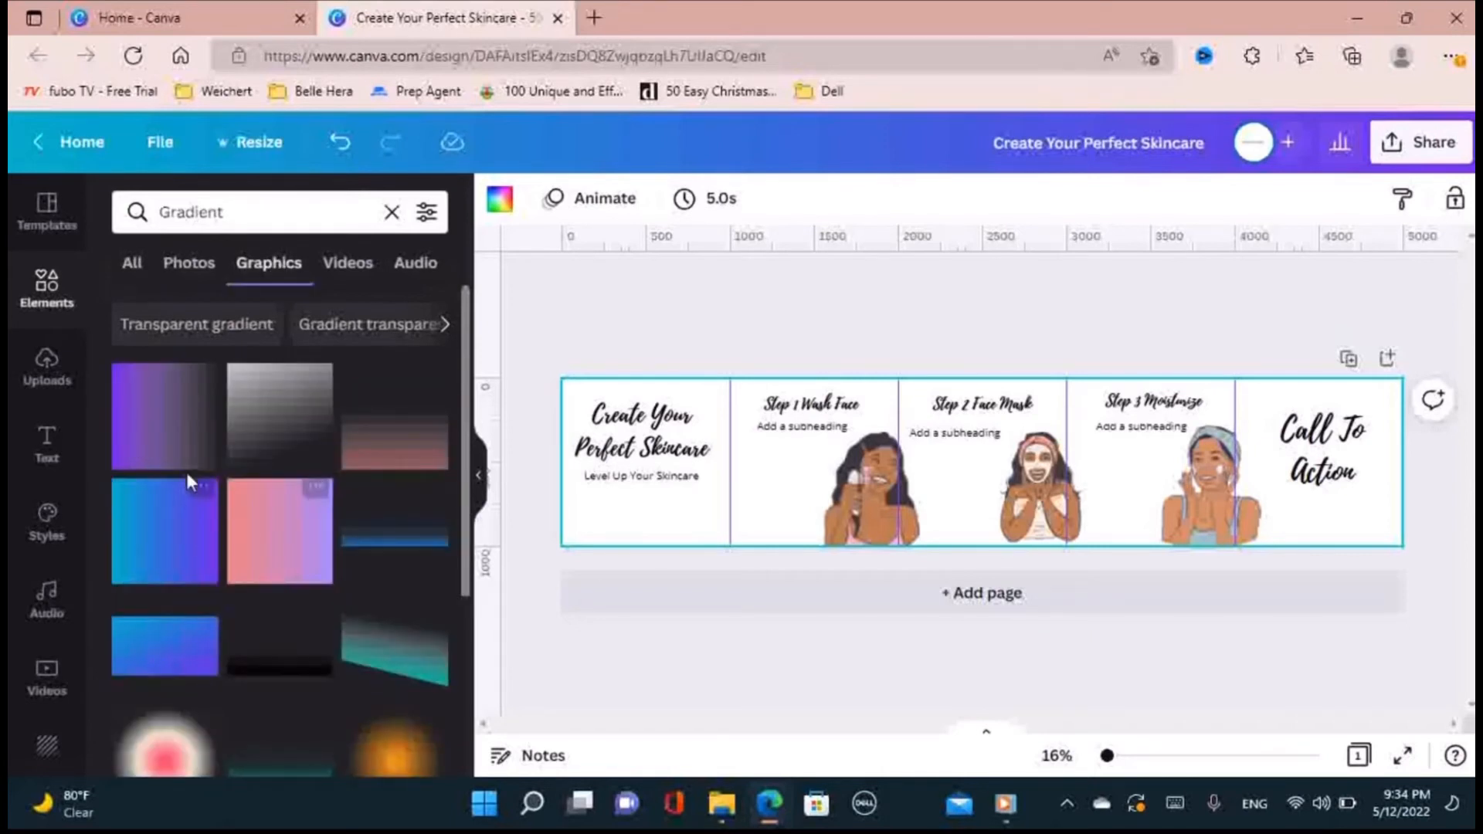
- Add the purple-to-transparent gradient graphic and enlarge it from the left edge of the carousel to about the middle of the fifth section
left_click(165, 421)
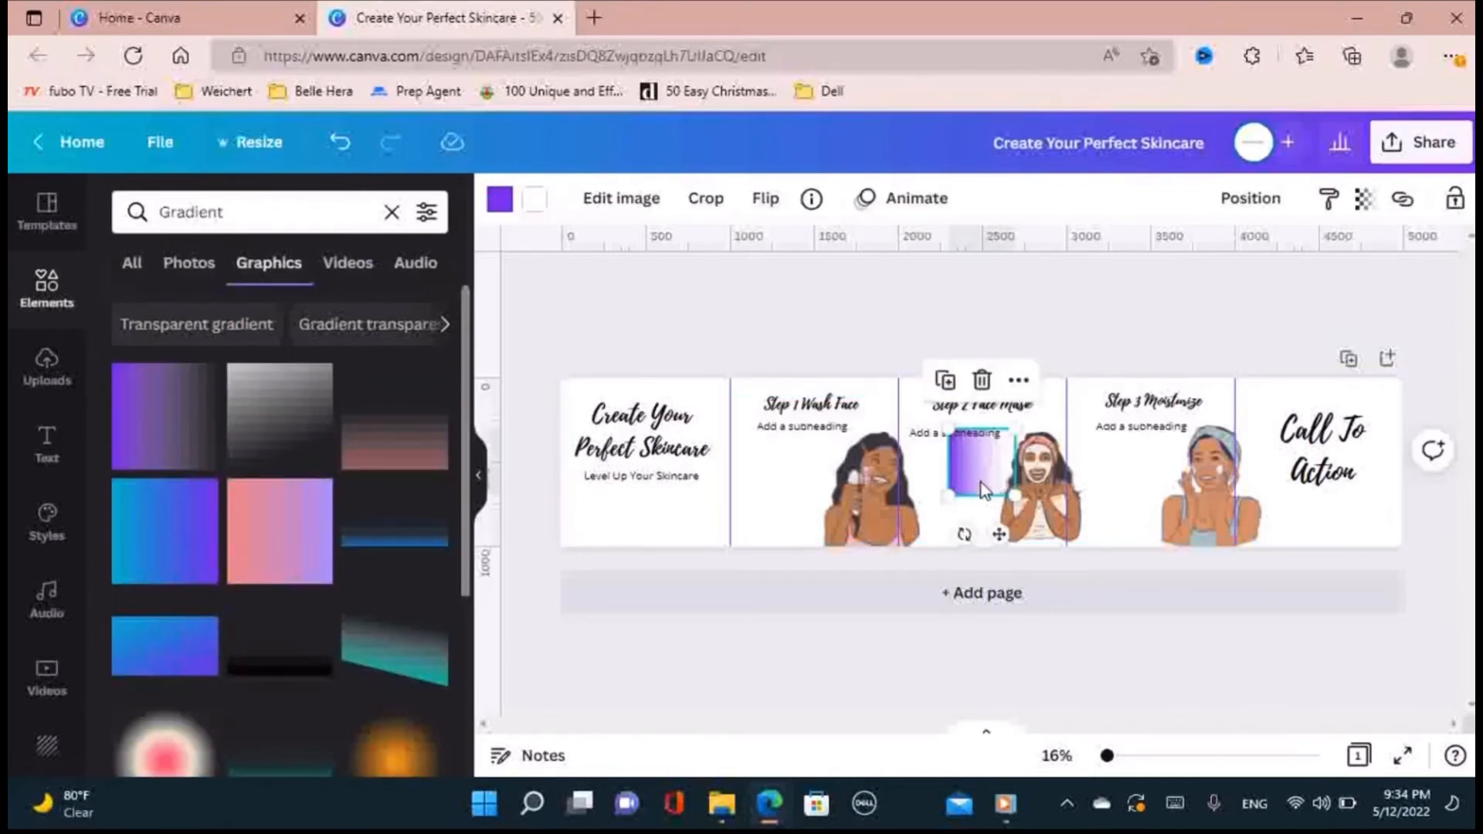
left_click_drag(981, 482, 1456, 553)
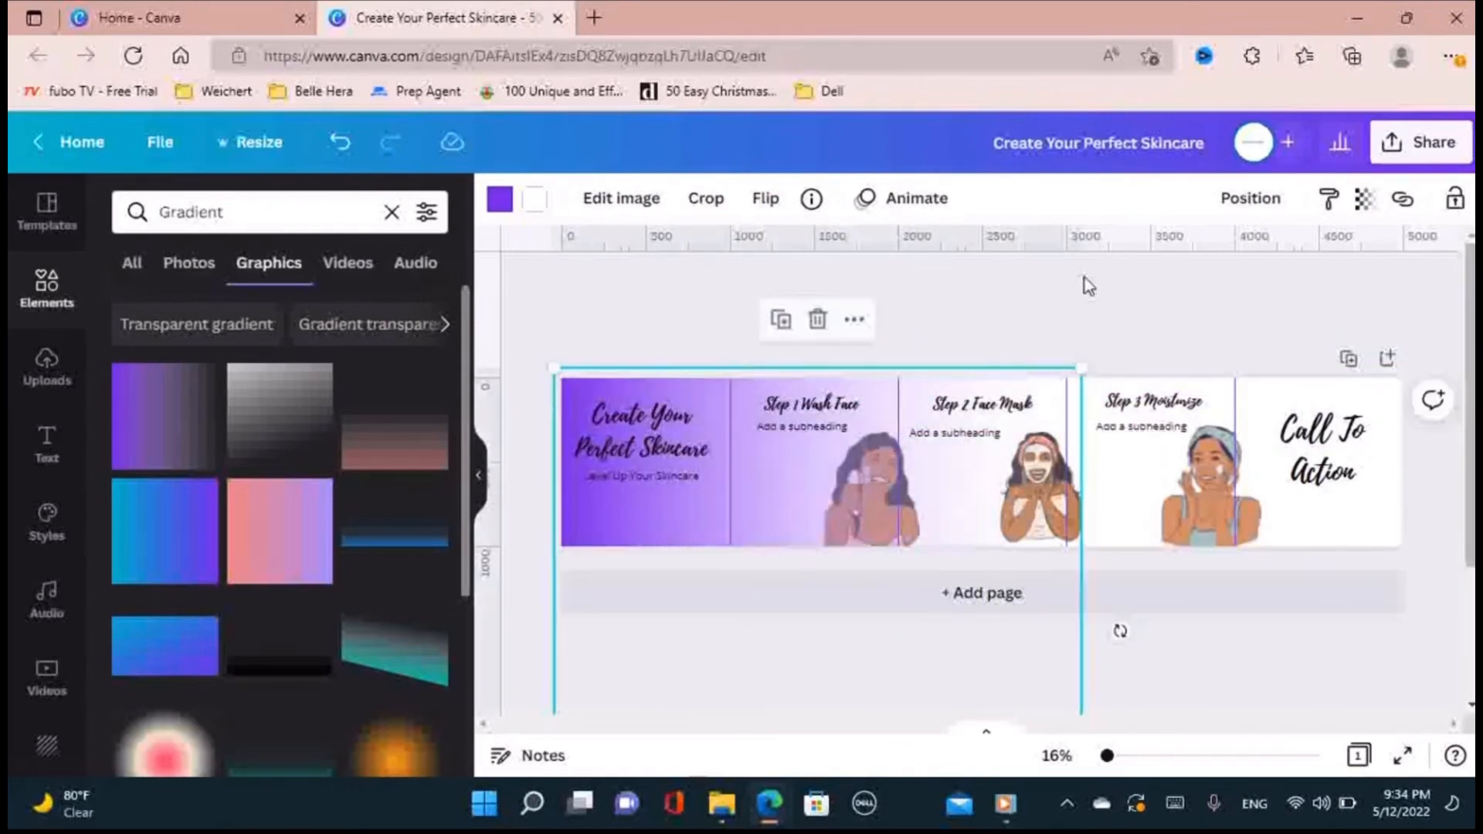
left_click_drag(1084, 374, 1348, 263)
left_click(1352, 321)
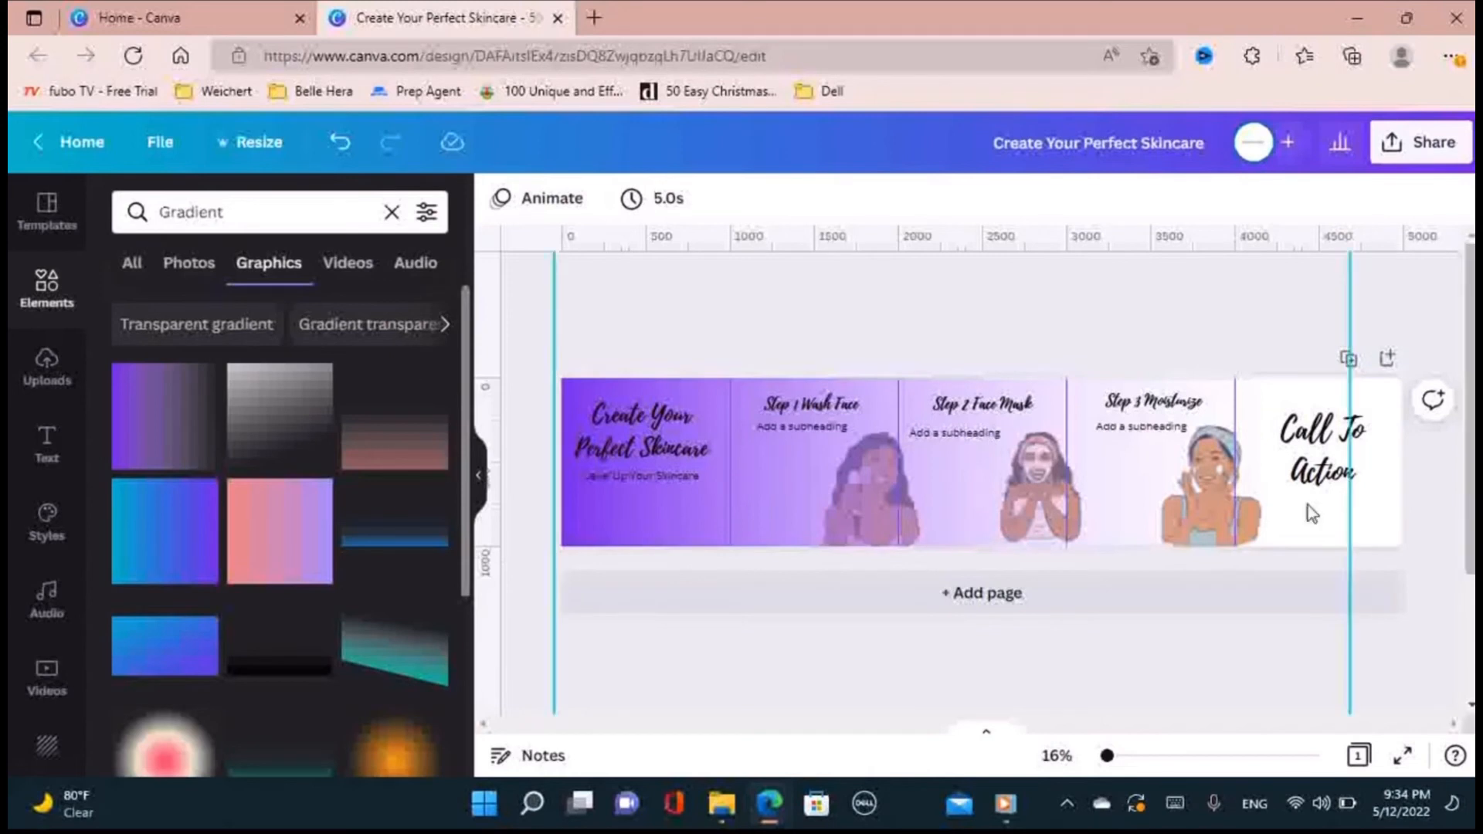
- Send the gradient backward repeatedly until it lies behind the woman graphics, and shift the face-washing woman slightly left
right_click(777, 488)
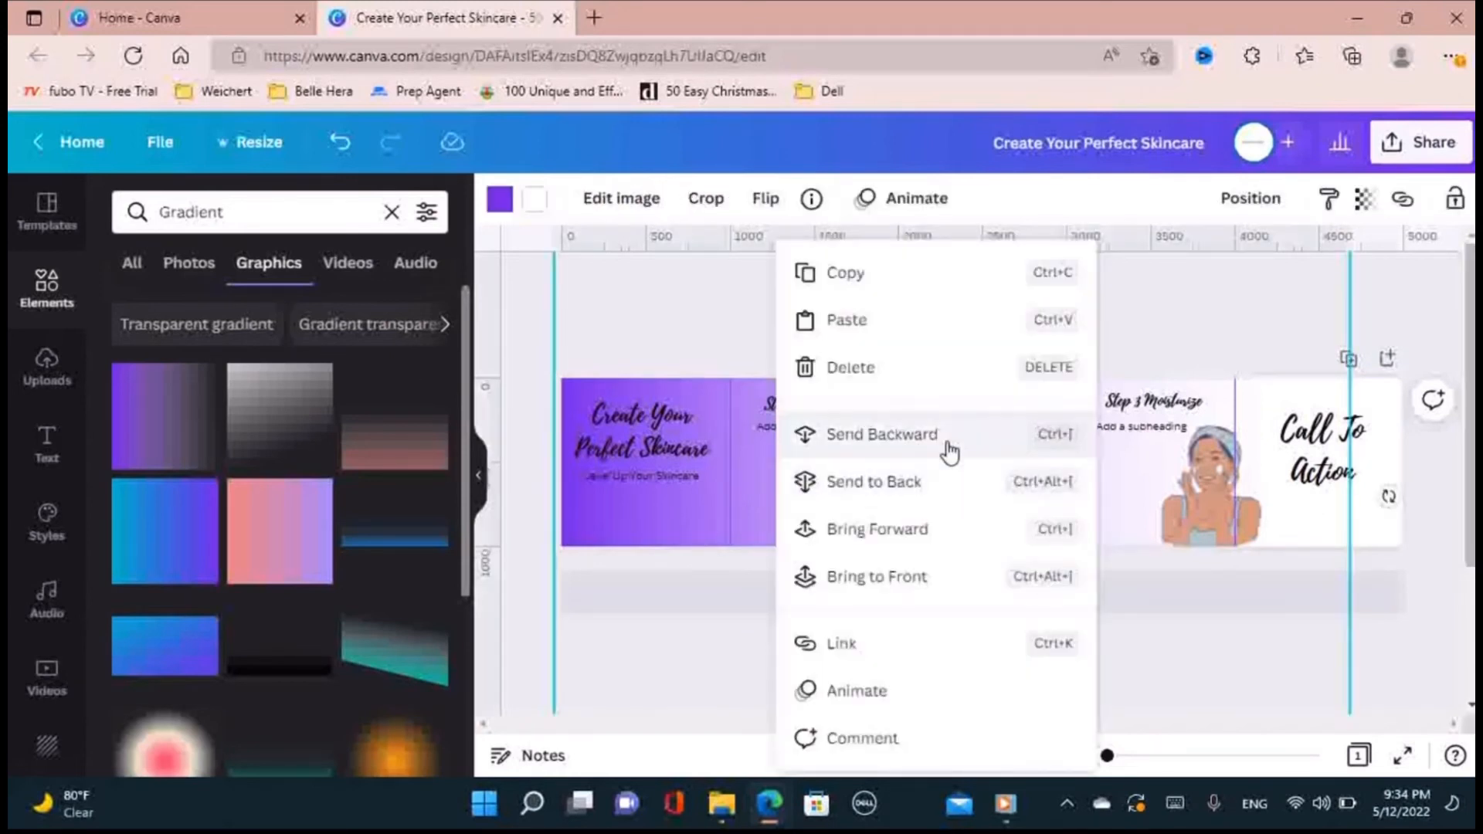
left_click(948, 451)
right_click(951, 513)
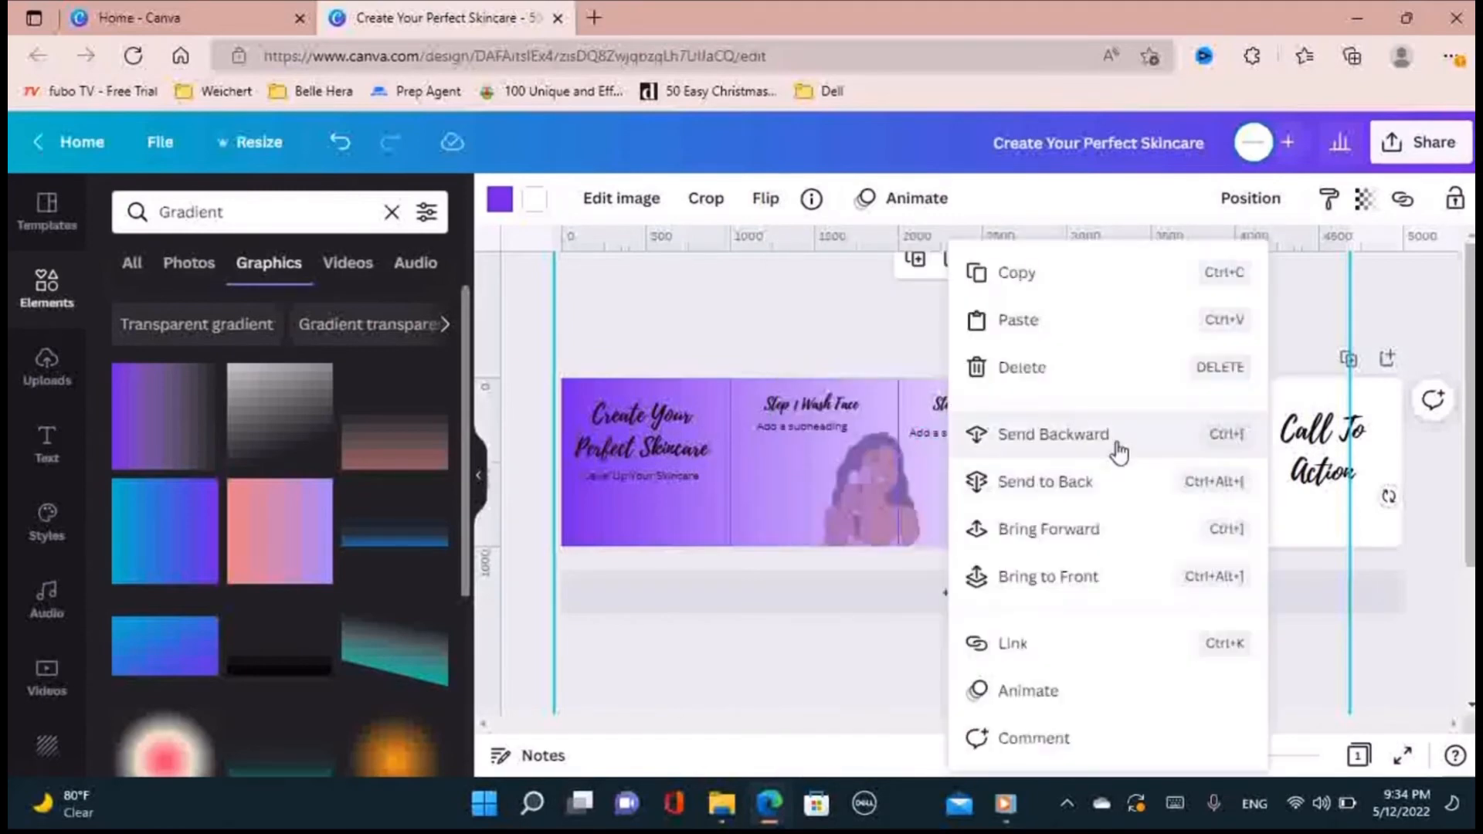
left_click(1118, 452)
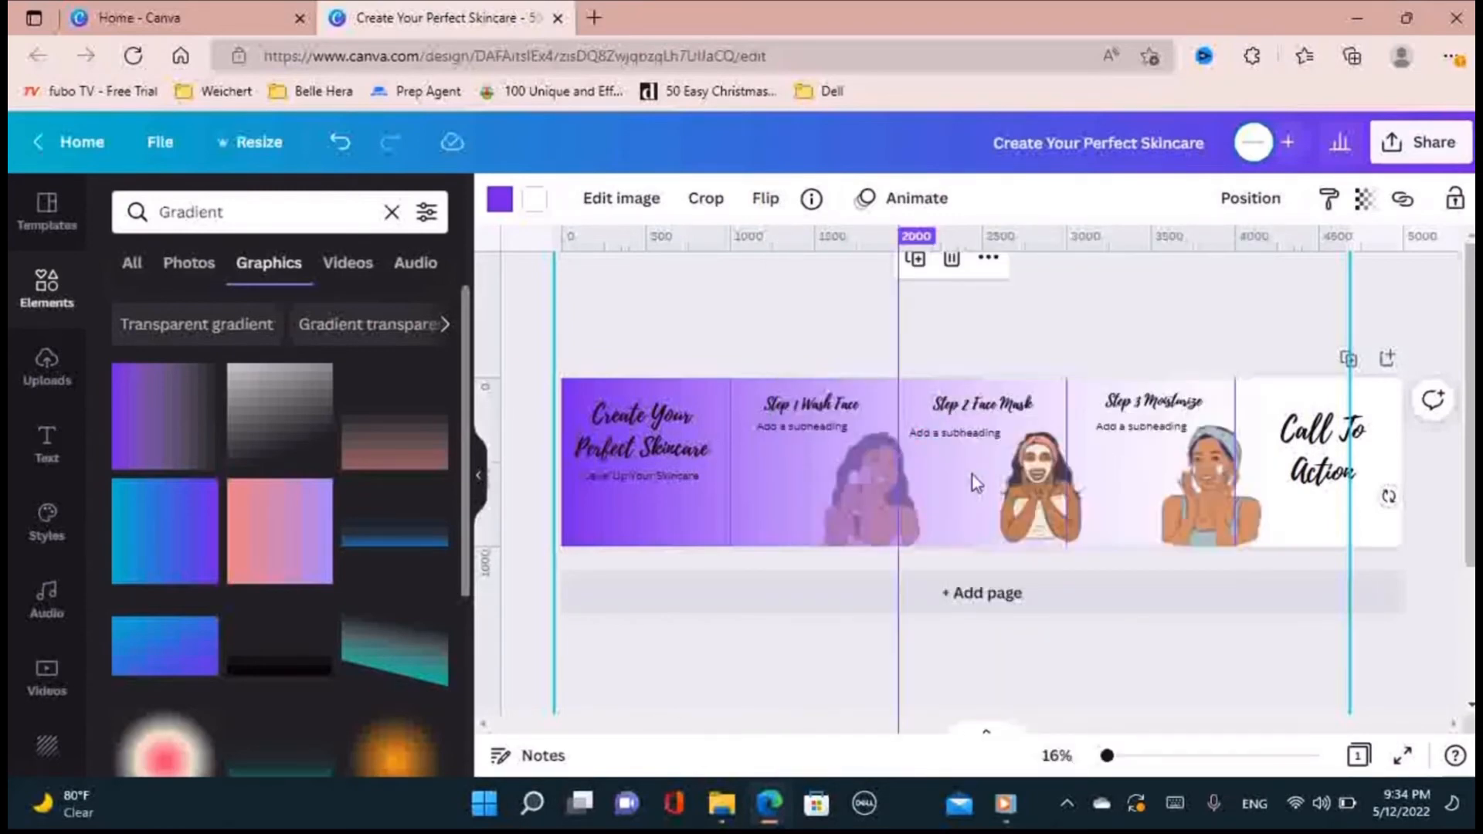
right_click(900, 483)
right_click(842, 482)
left_click(869, 480)
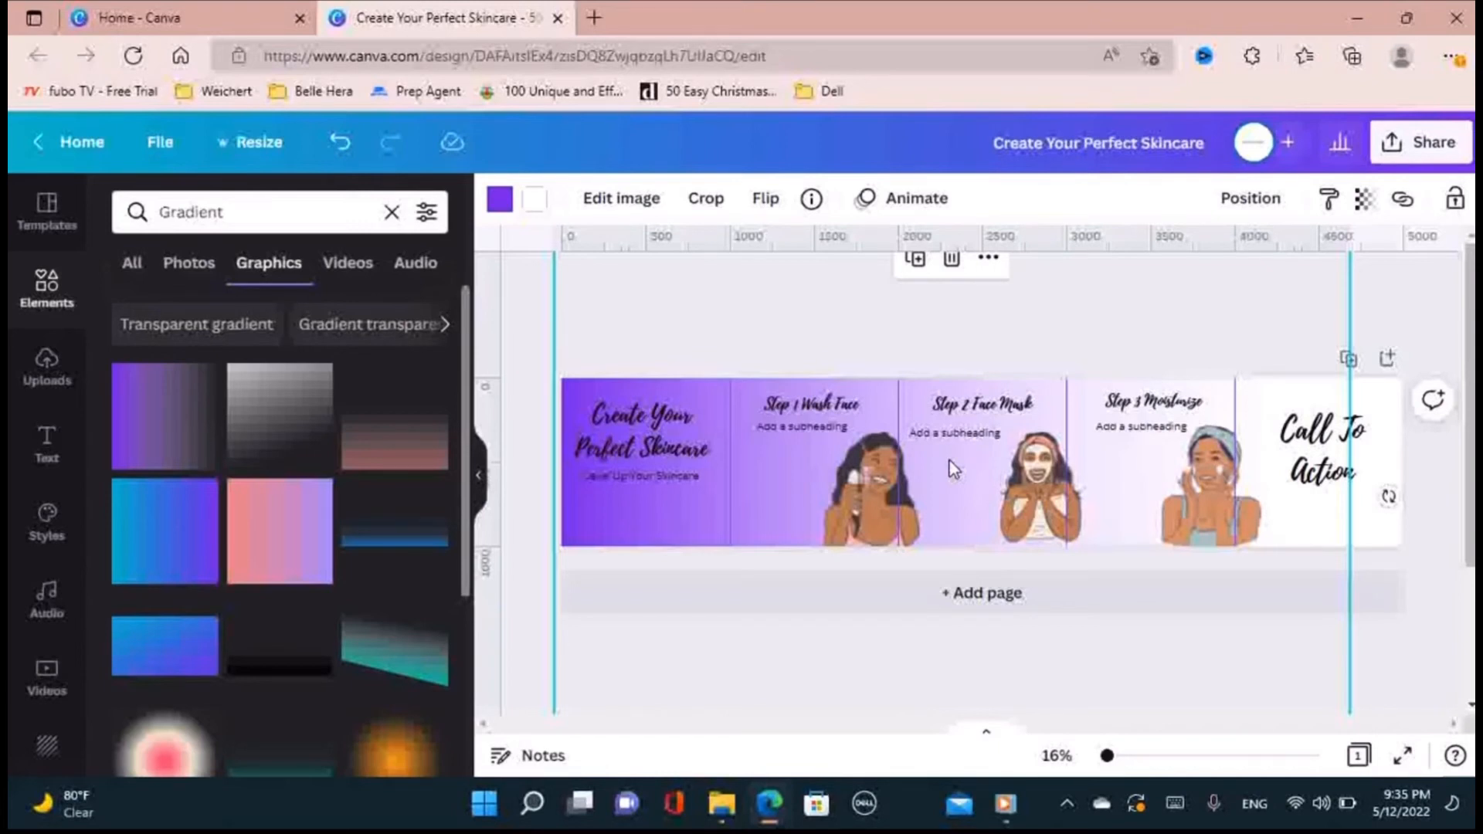
left_click(862, 491)
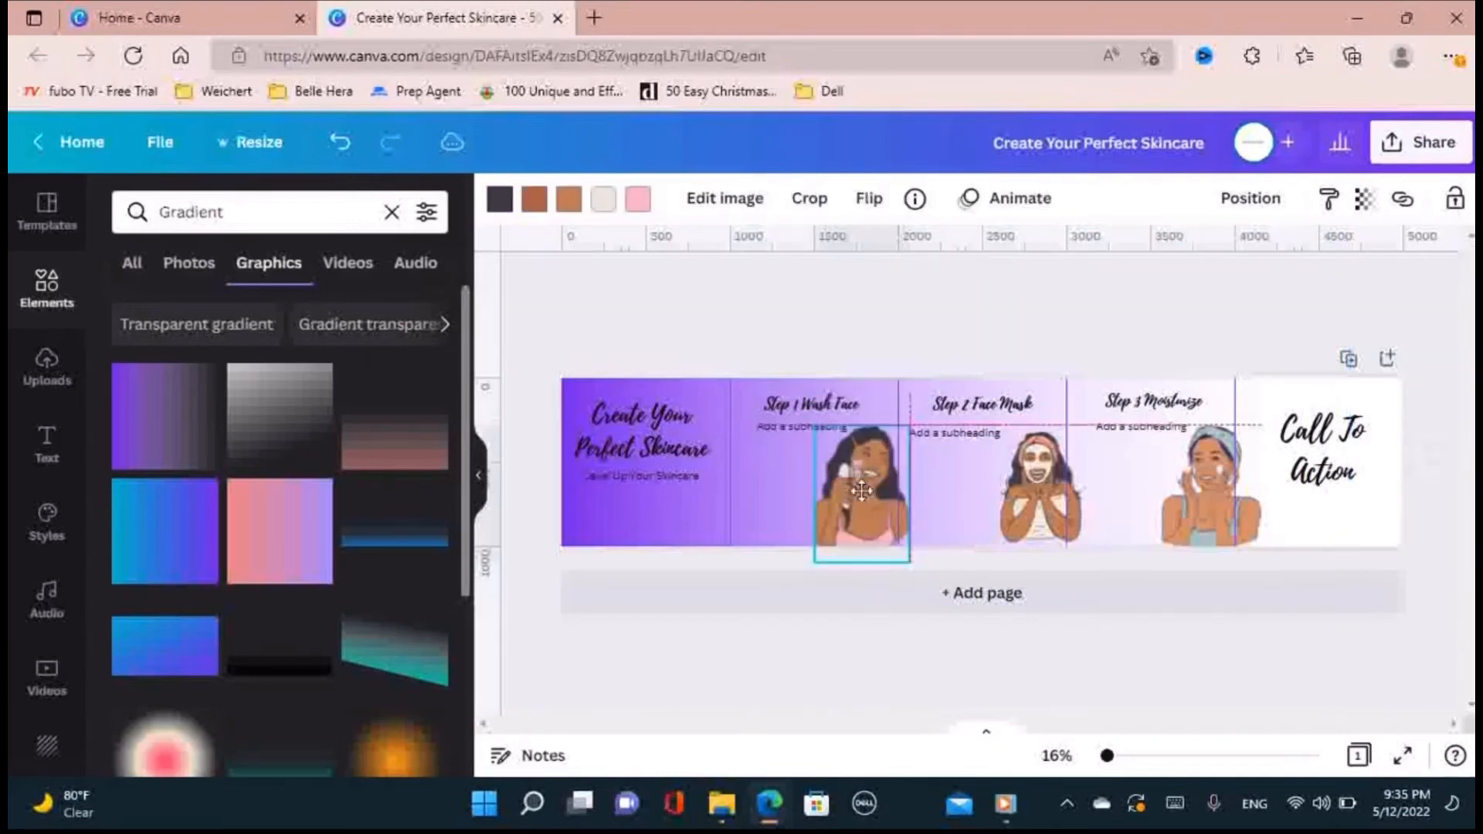
- Change the gradient's purple to the peach from the brand kit's color palette
left_click(666, 511)
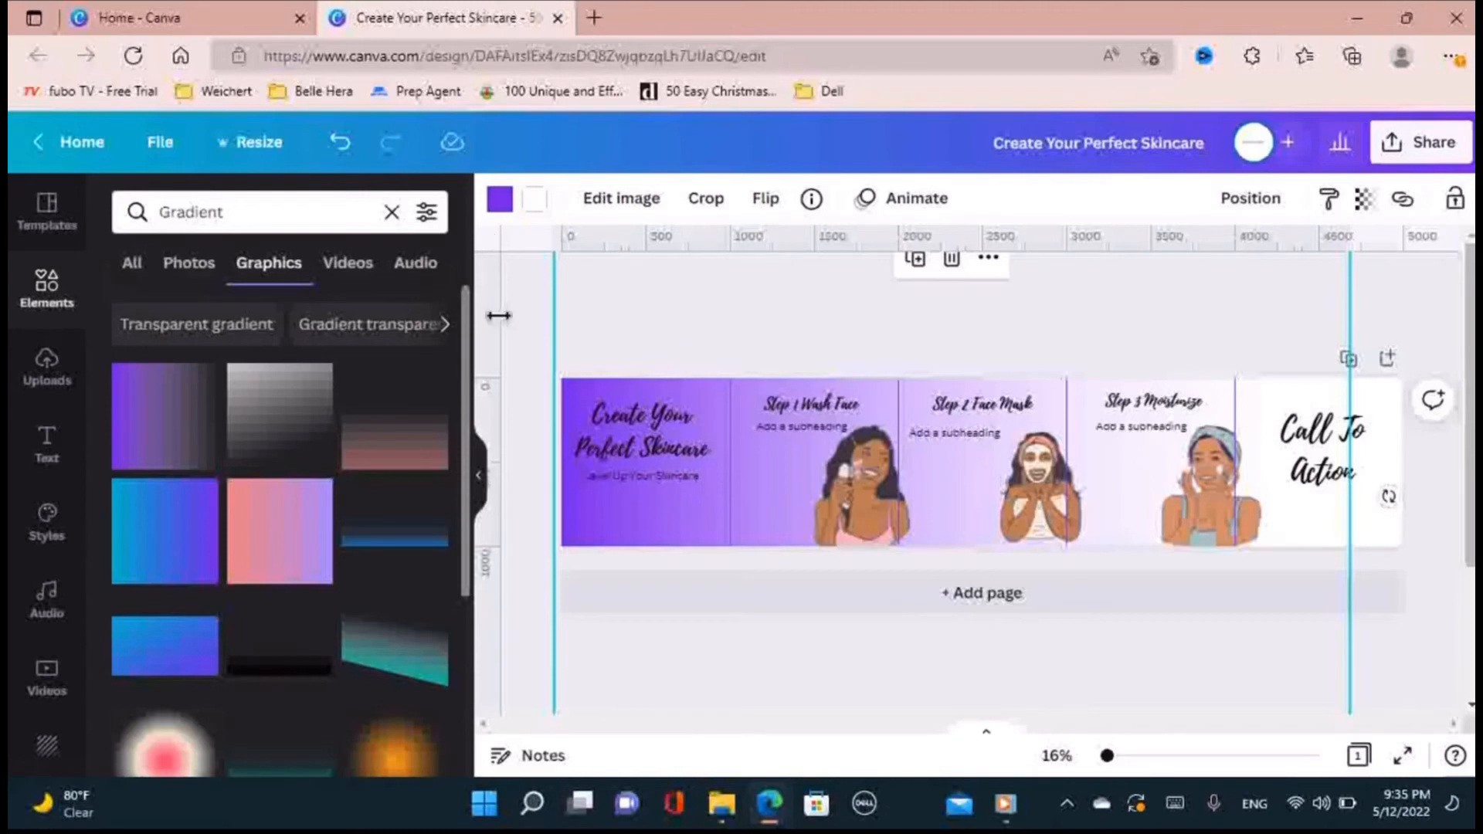
left_click(500, 208)
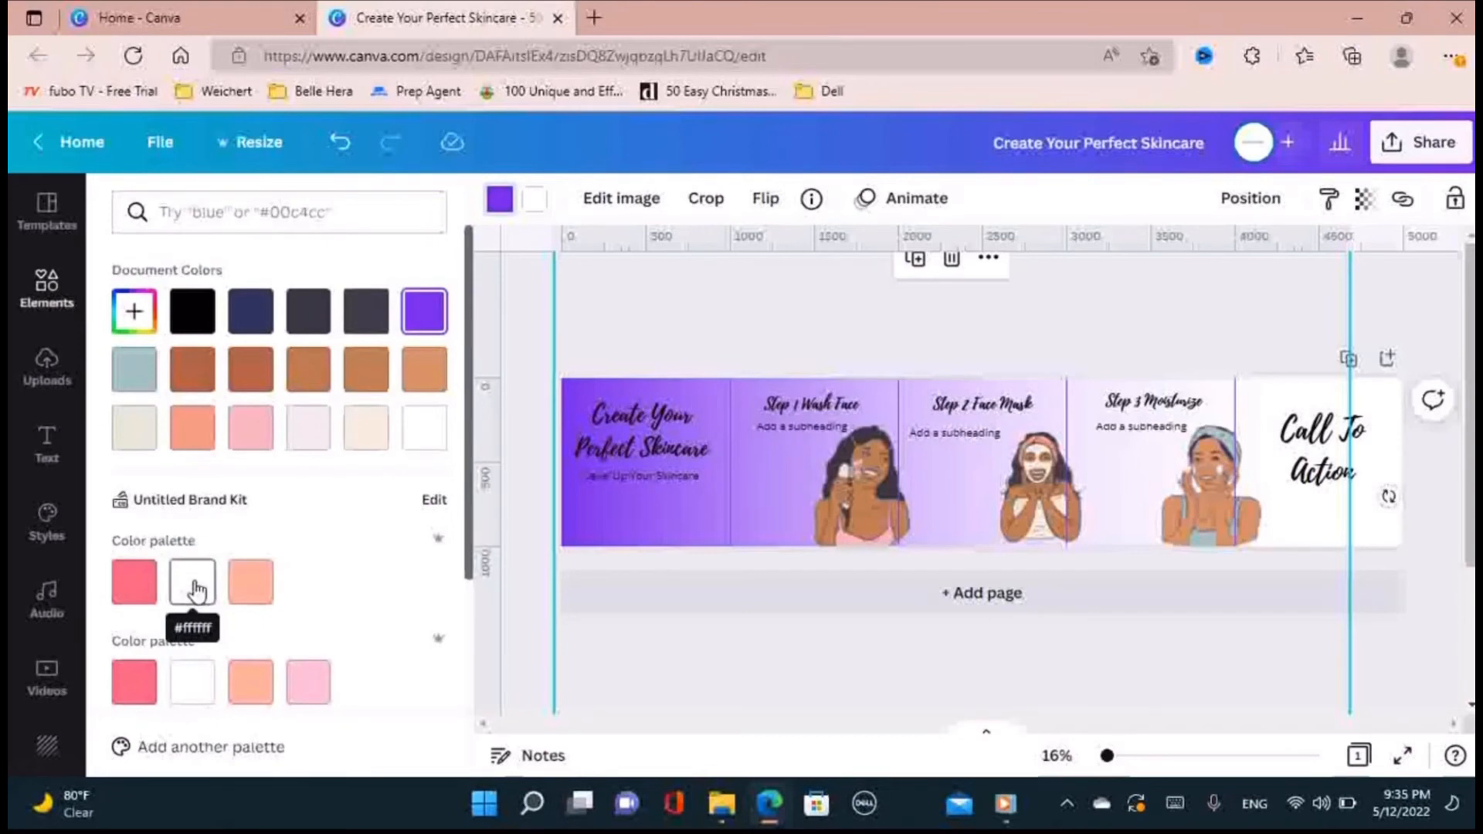
left_click(250, 587)
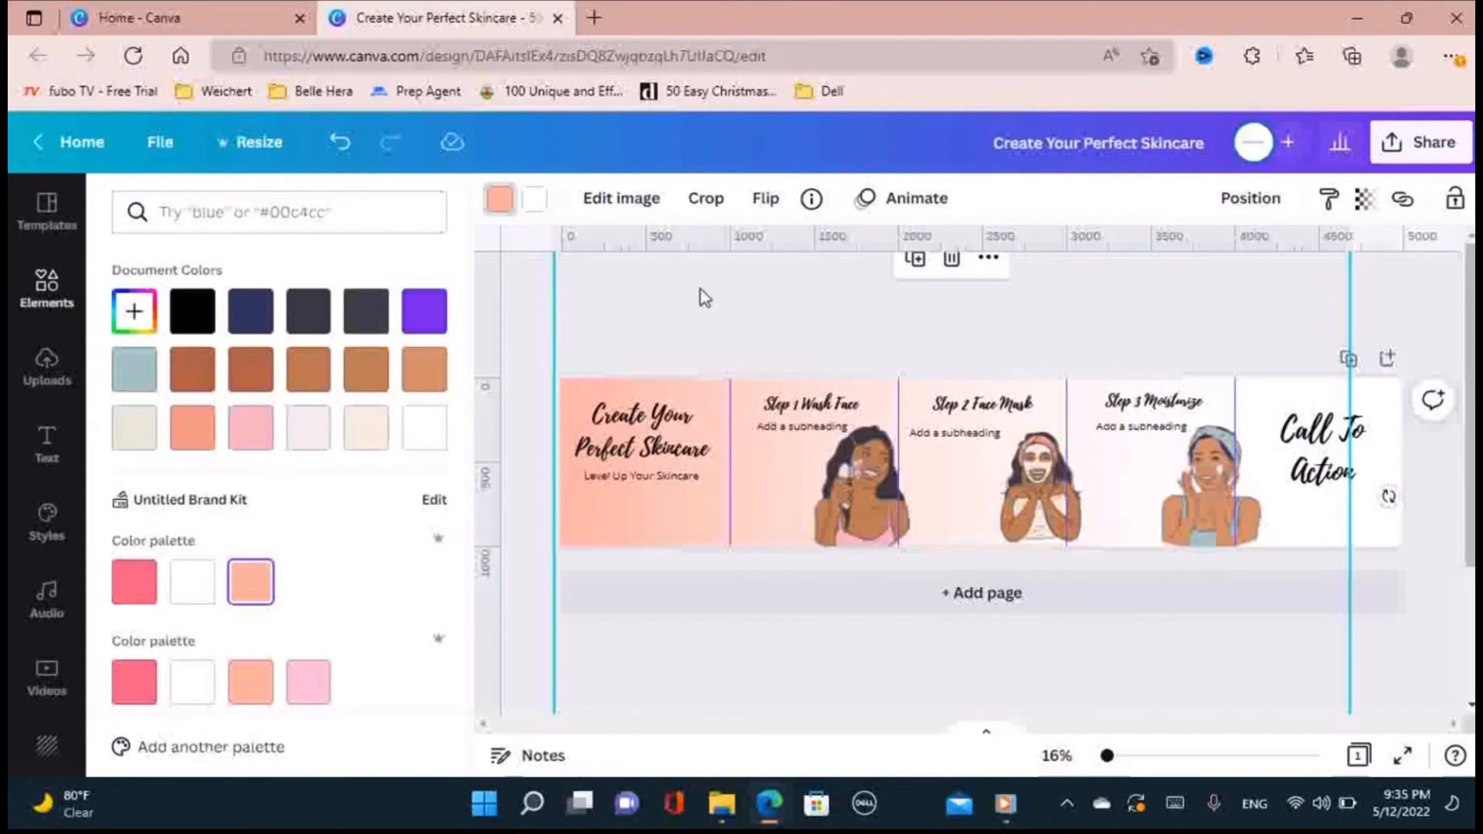
- Slightly enlarge the face-mask woman and raise her across the boundary between the third and fourth sections
left_click(846, 507)
left_click(846, 529)
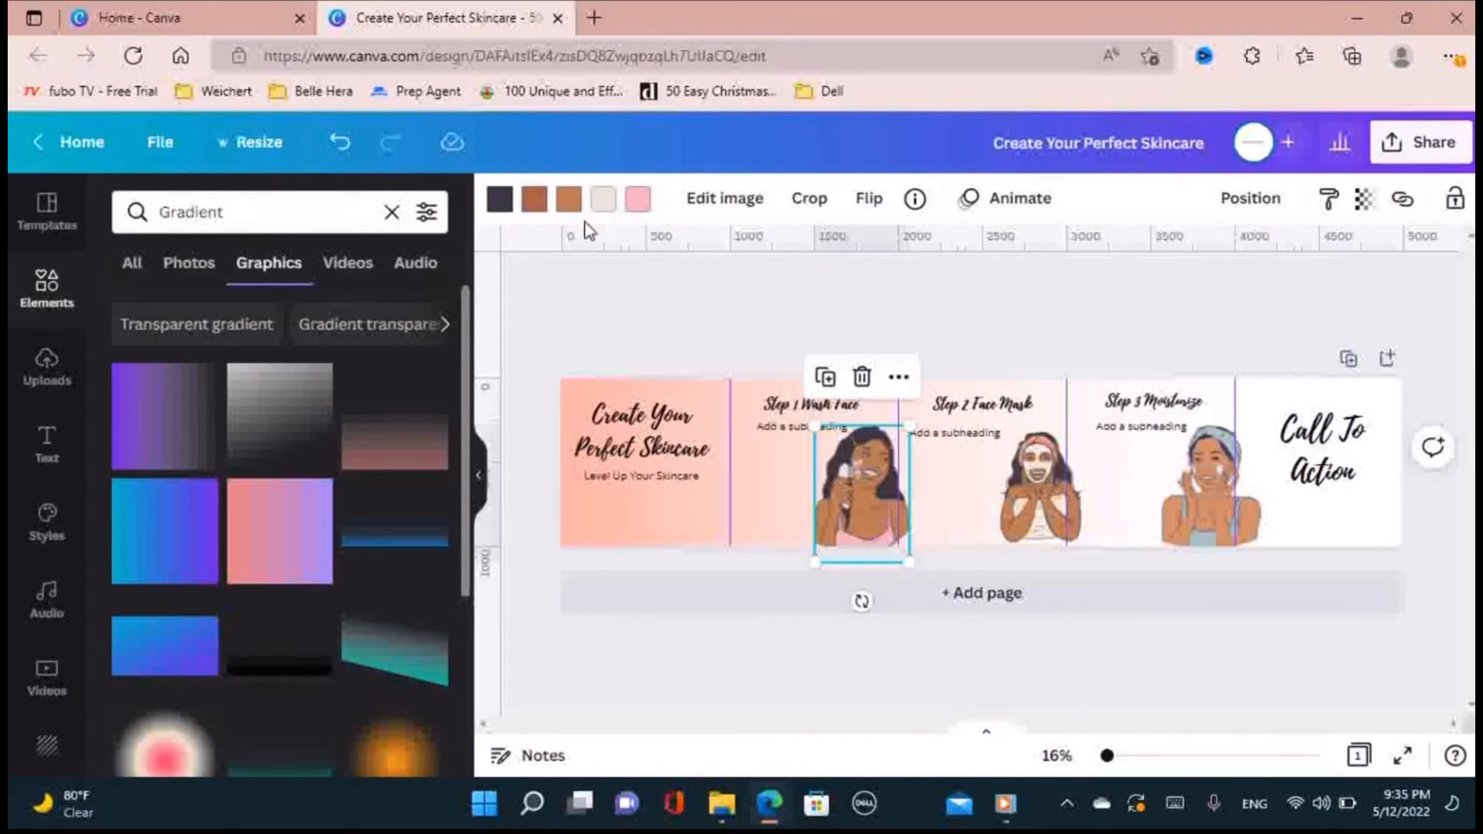
left_click(1078, 532)
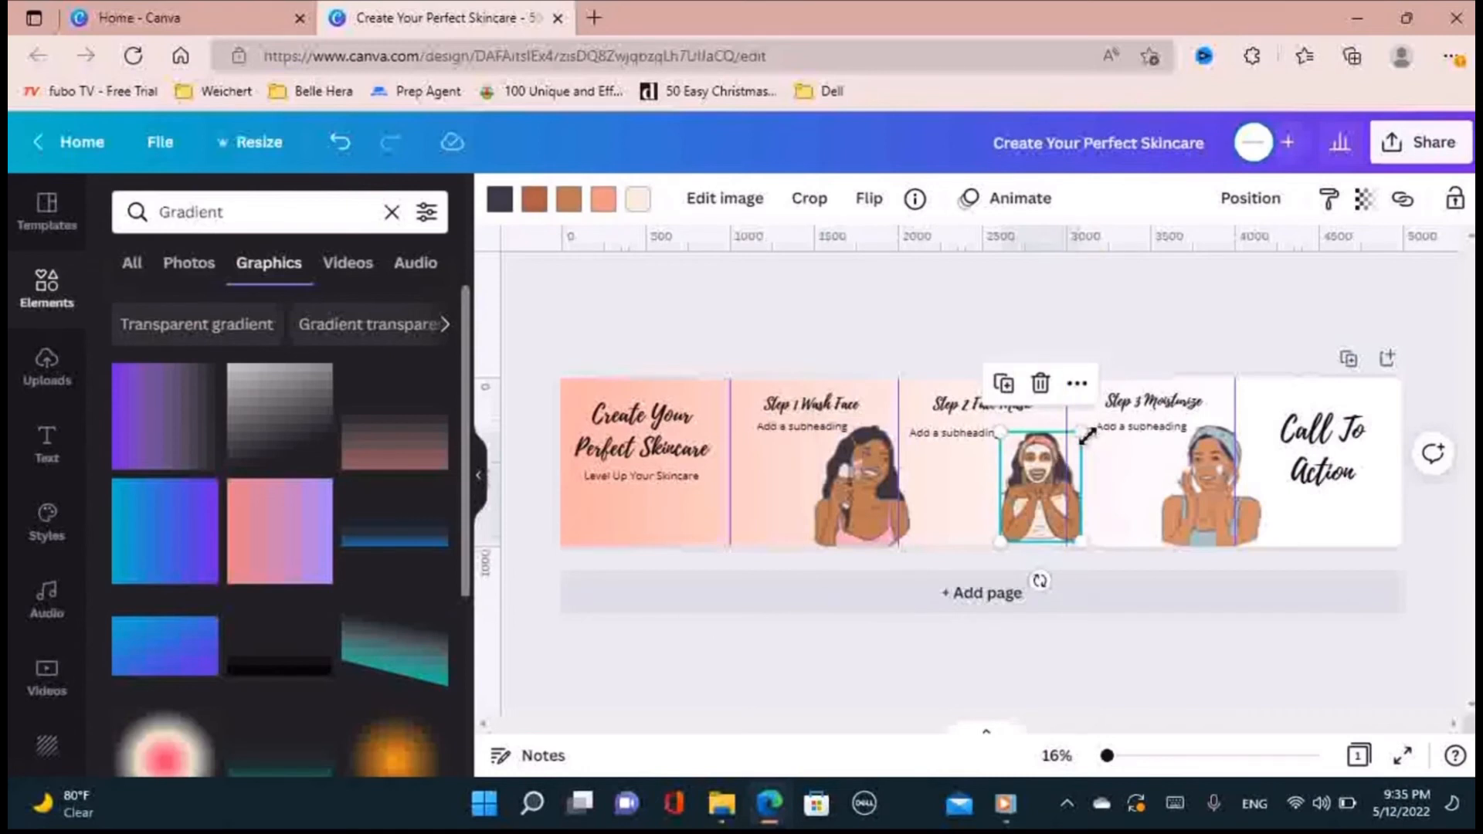
left_click_drag(1090, 435, 1095, 429)
left_click_drag(1048, 482, 1043, 479)
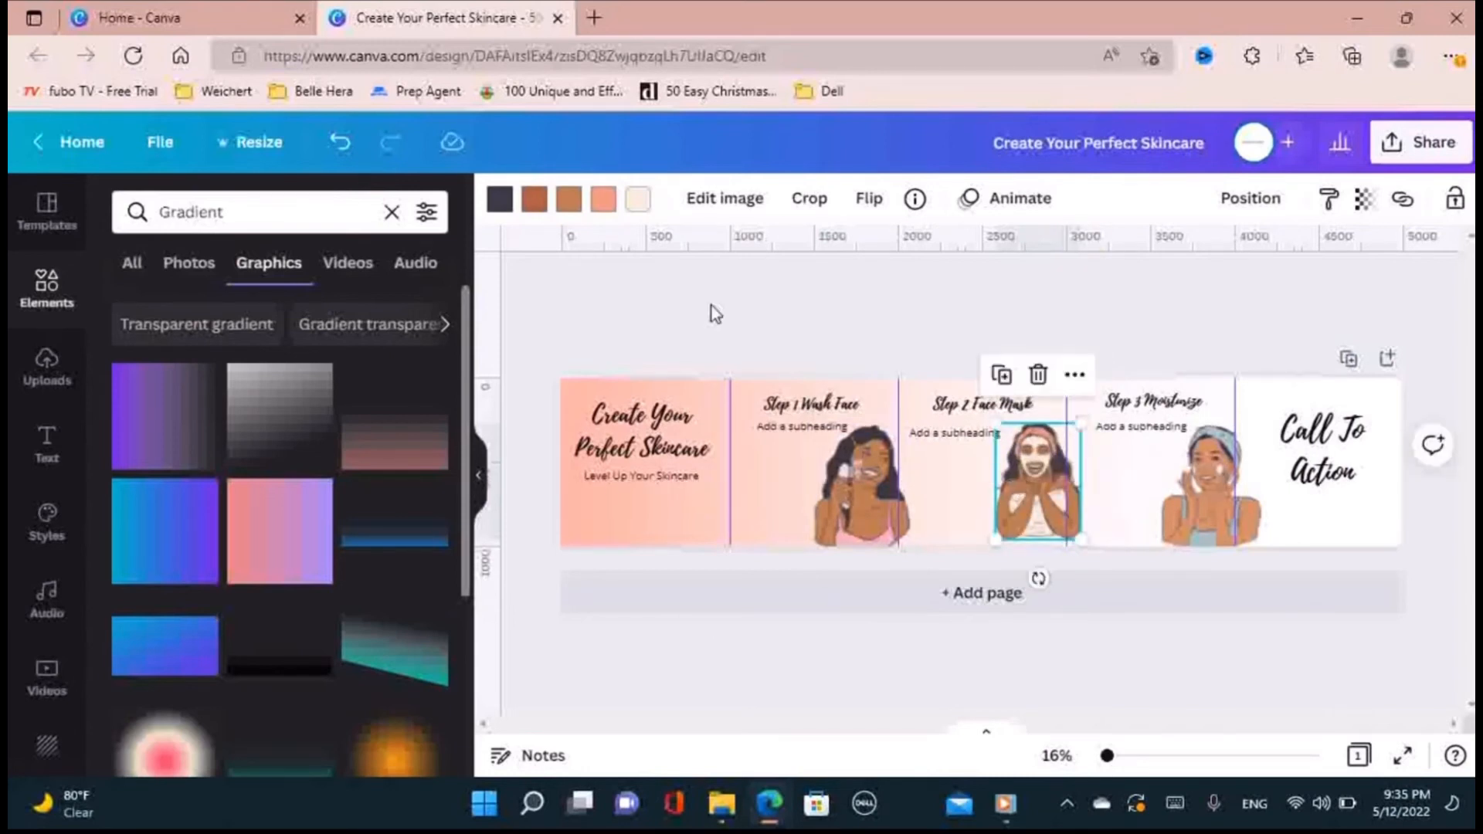
- Change the face-mask woman's coral headband color to the brand kit's peach
left_click(603, 200)
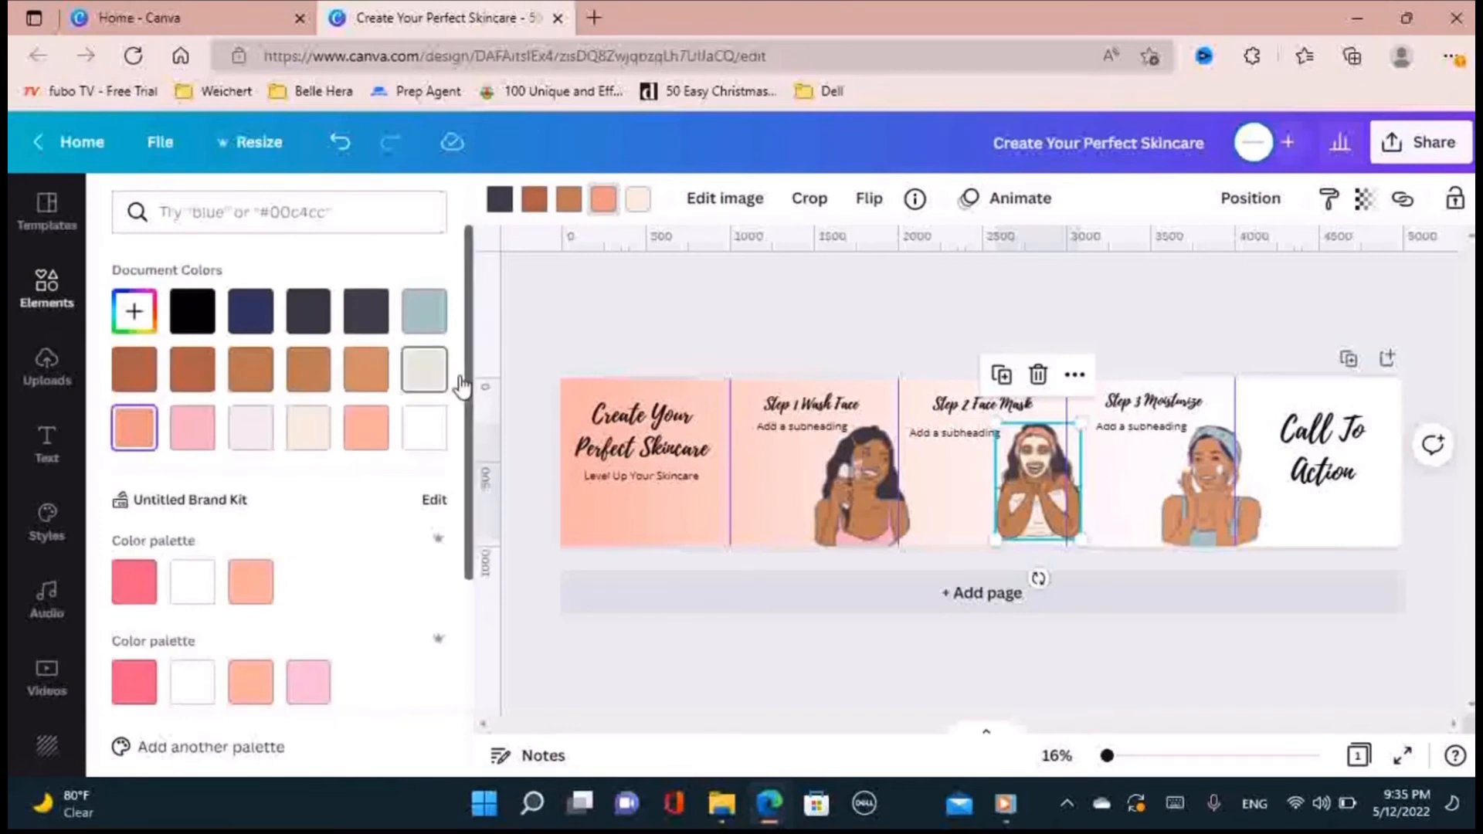
left_click(357, 445)
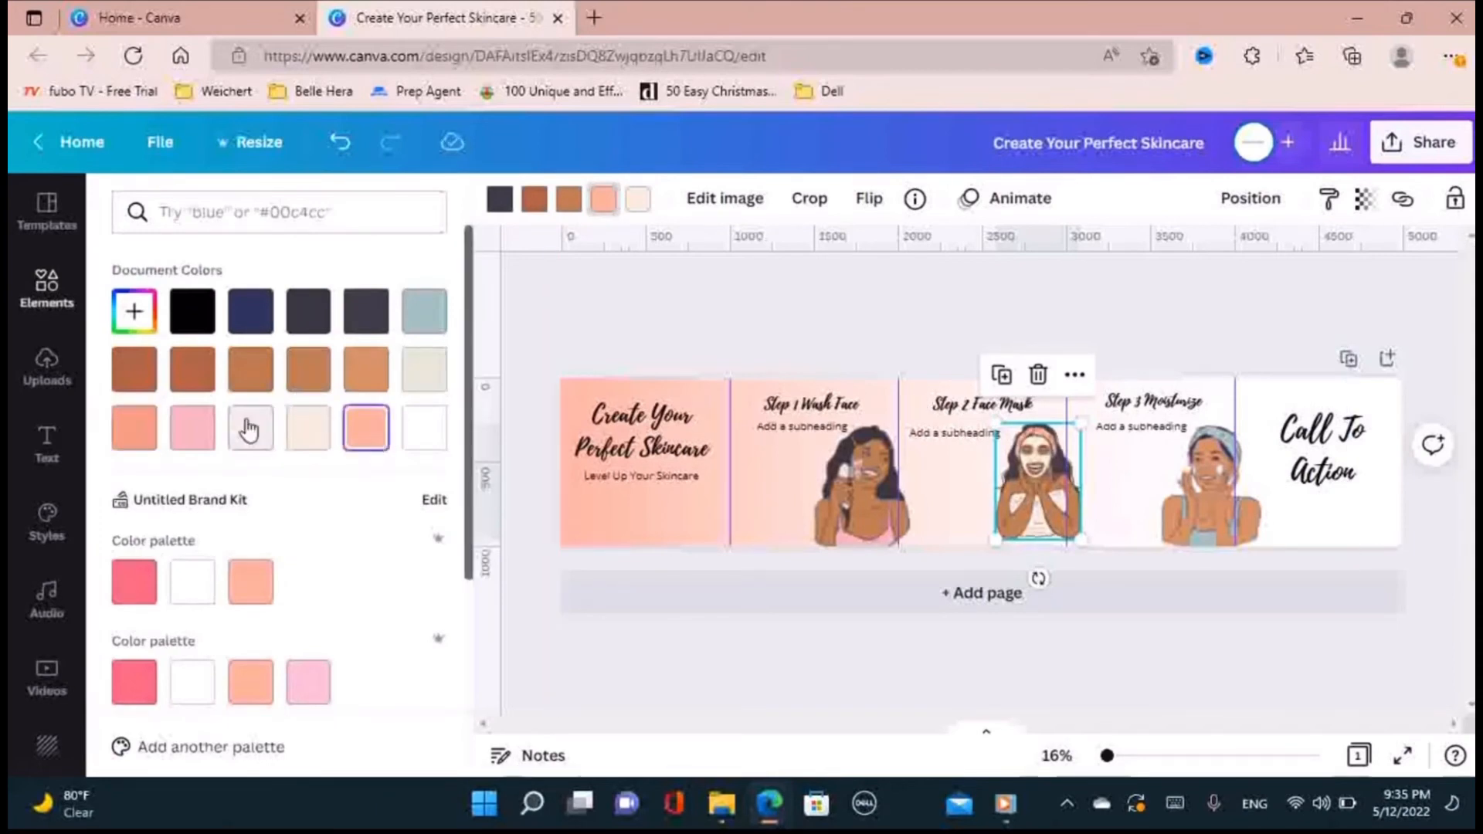
left_click(247, 579)
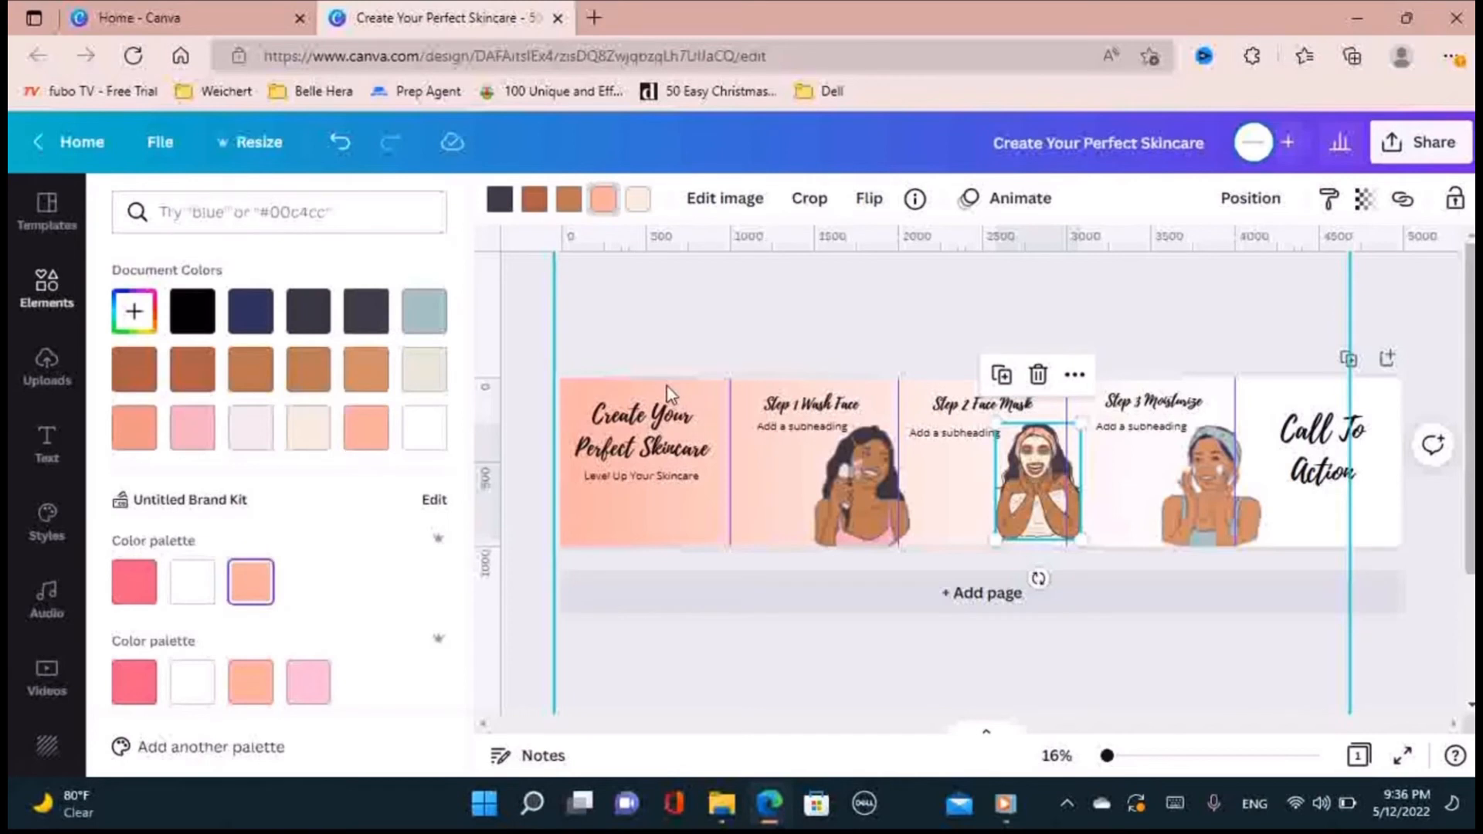
- Recolor the blue-gray headwrap and top of the Step 3 woman, trying the brand pink and settling on the brand peach
left_click(1210, 487)
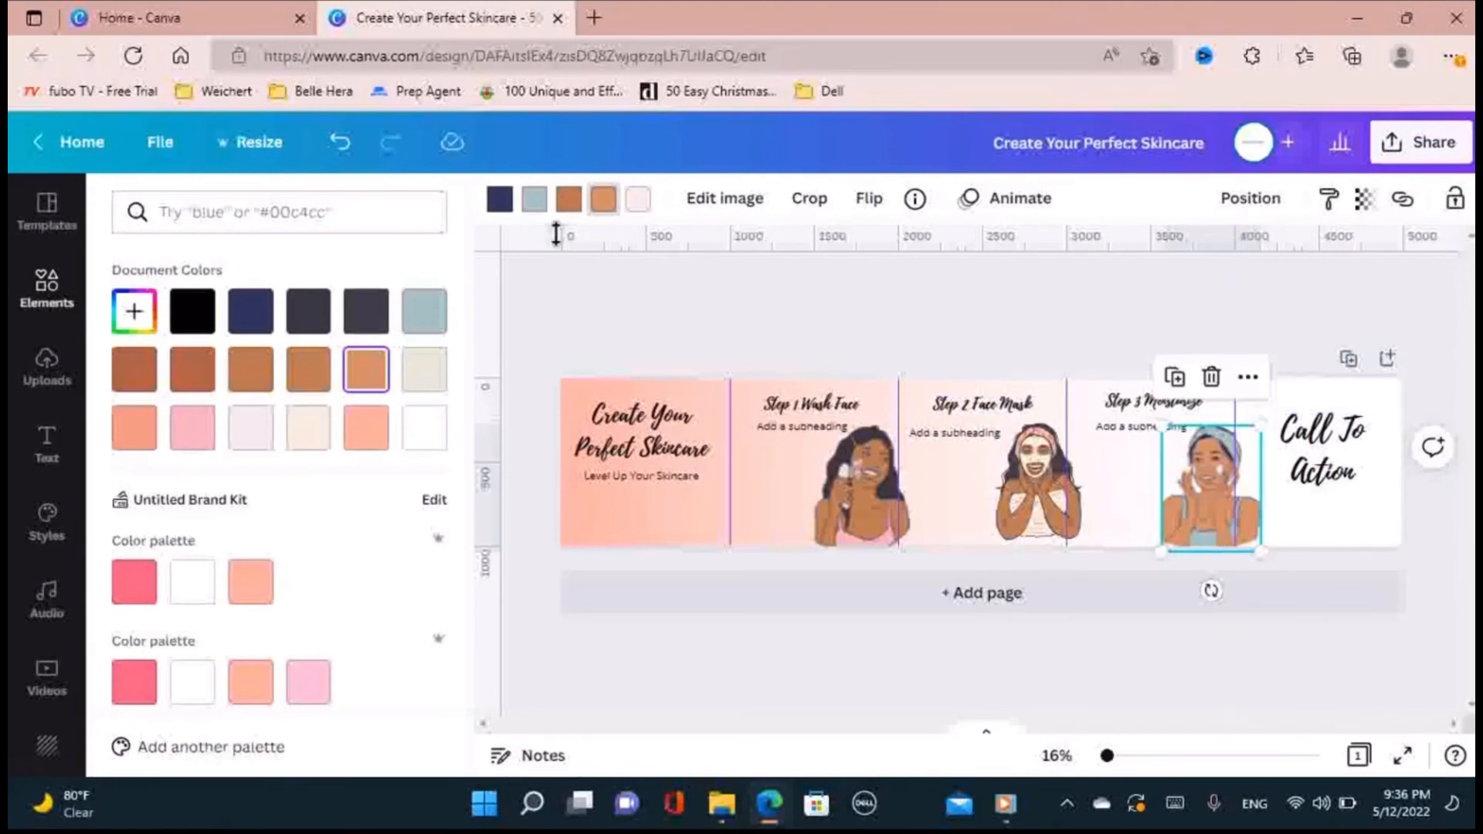
left_click(533, 199)
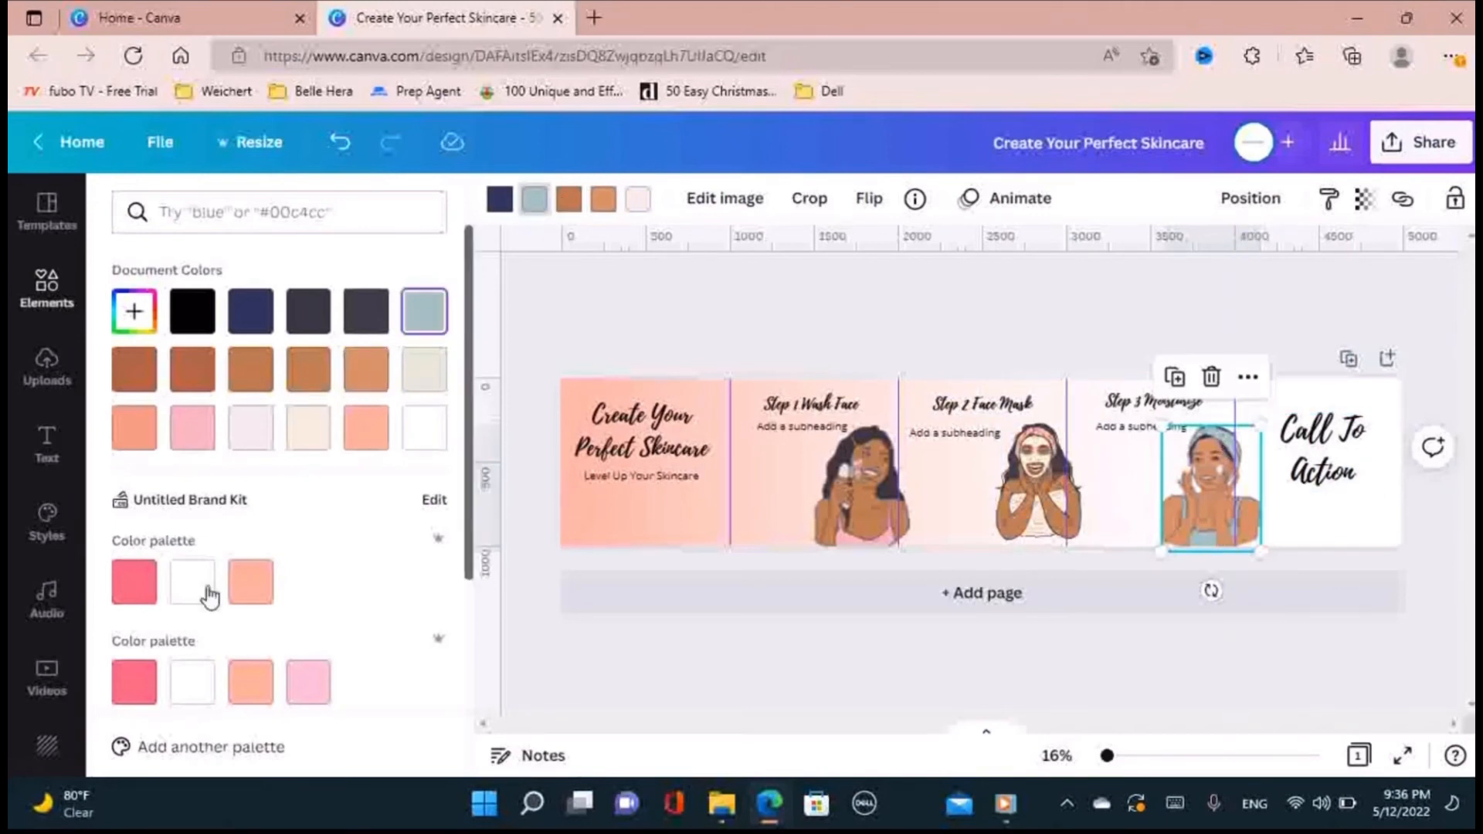
left_click(149, 594)
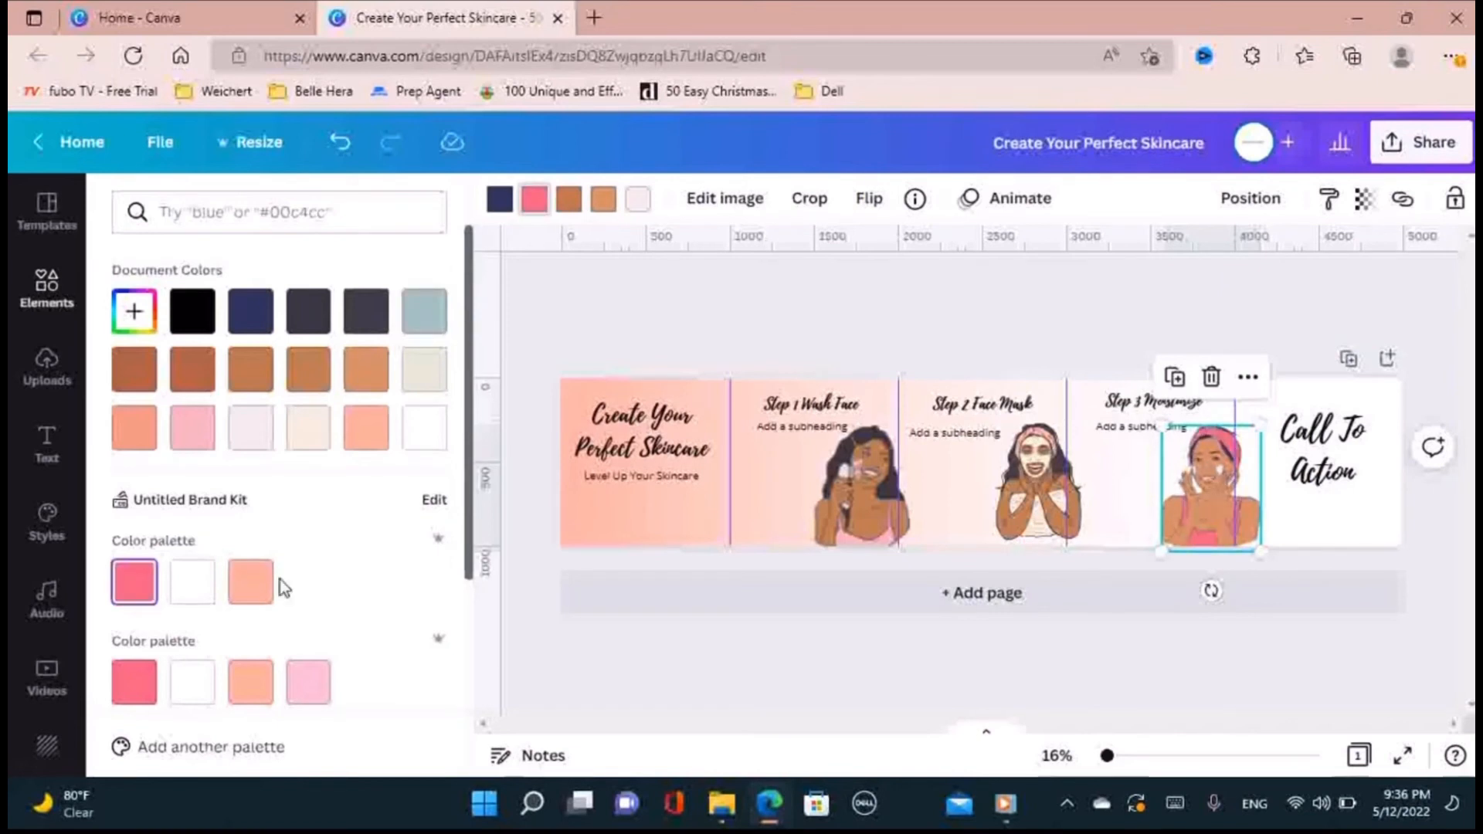
left_click(251, 582)
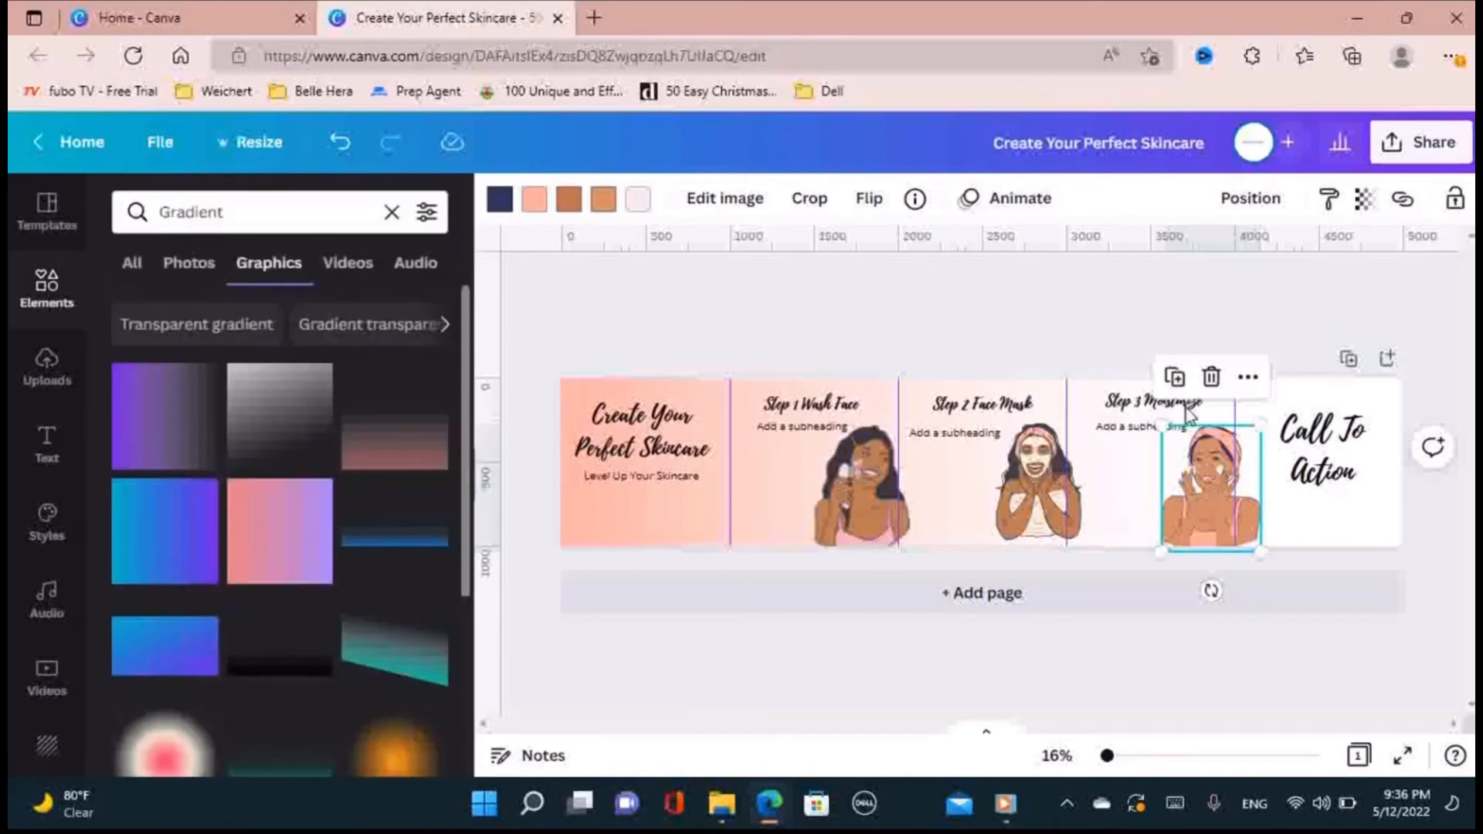
left_click(953, 304)
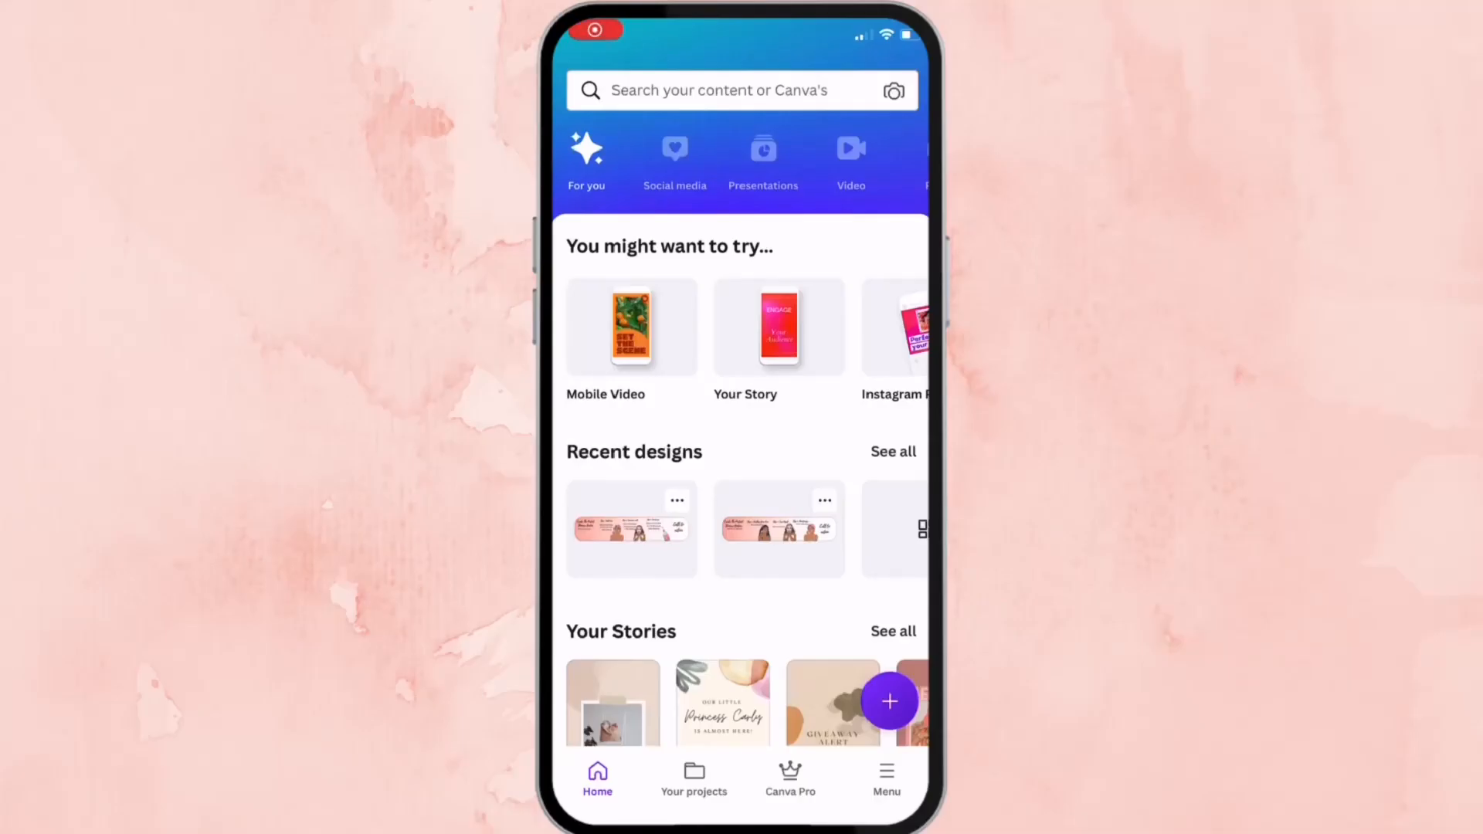
- In the Canva mobile app, open the most recent skincare carousel from the projects and save it to the camera roll
left_click(693, 774)
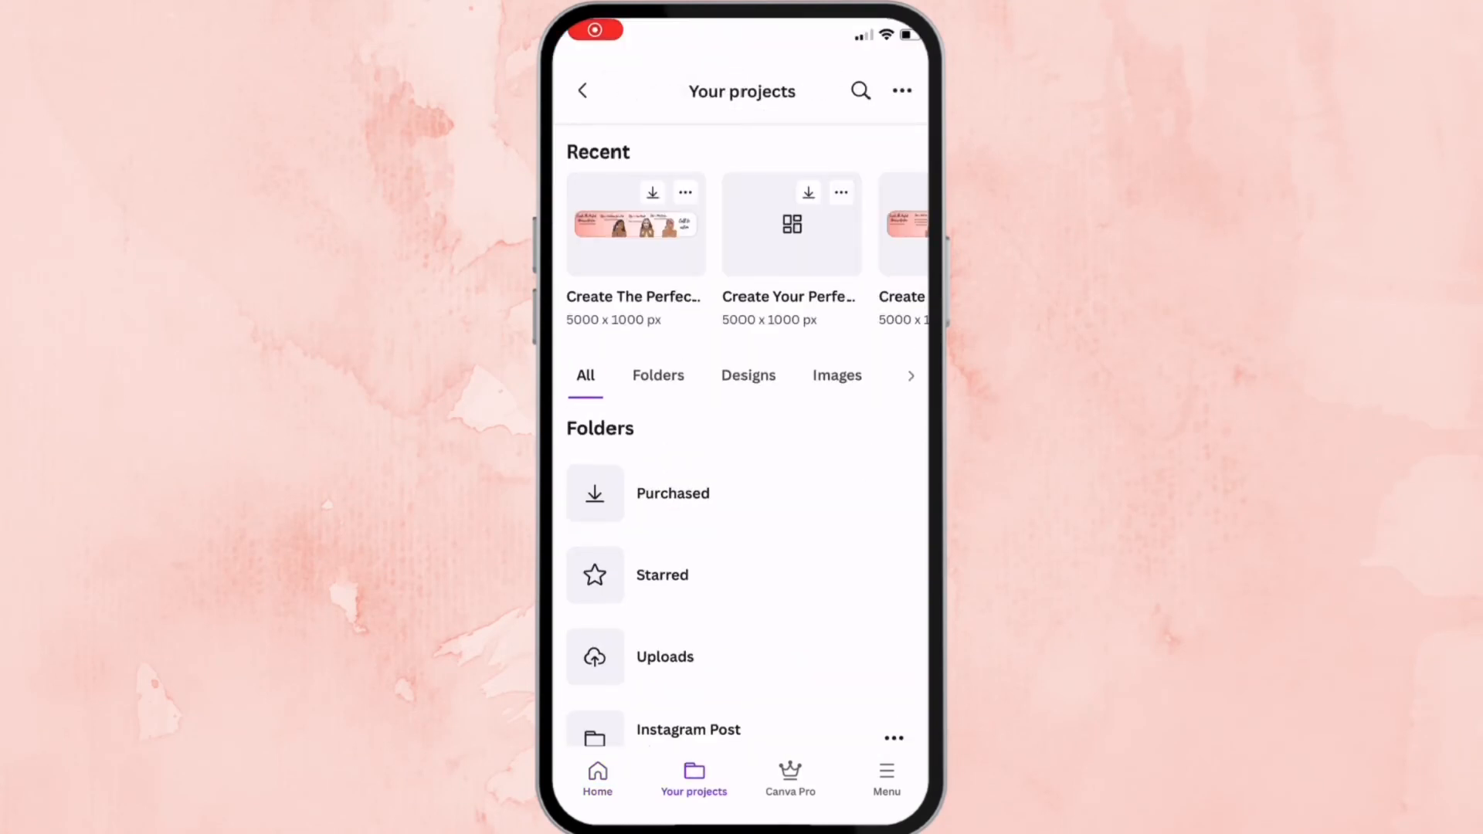
left_click(636, 224)
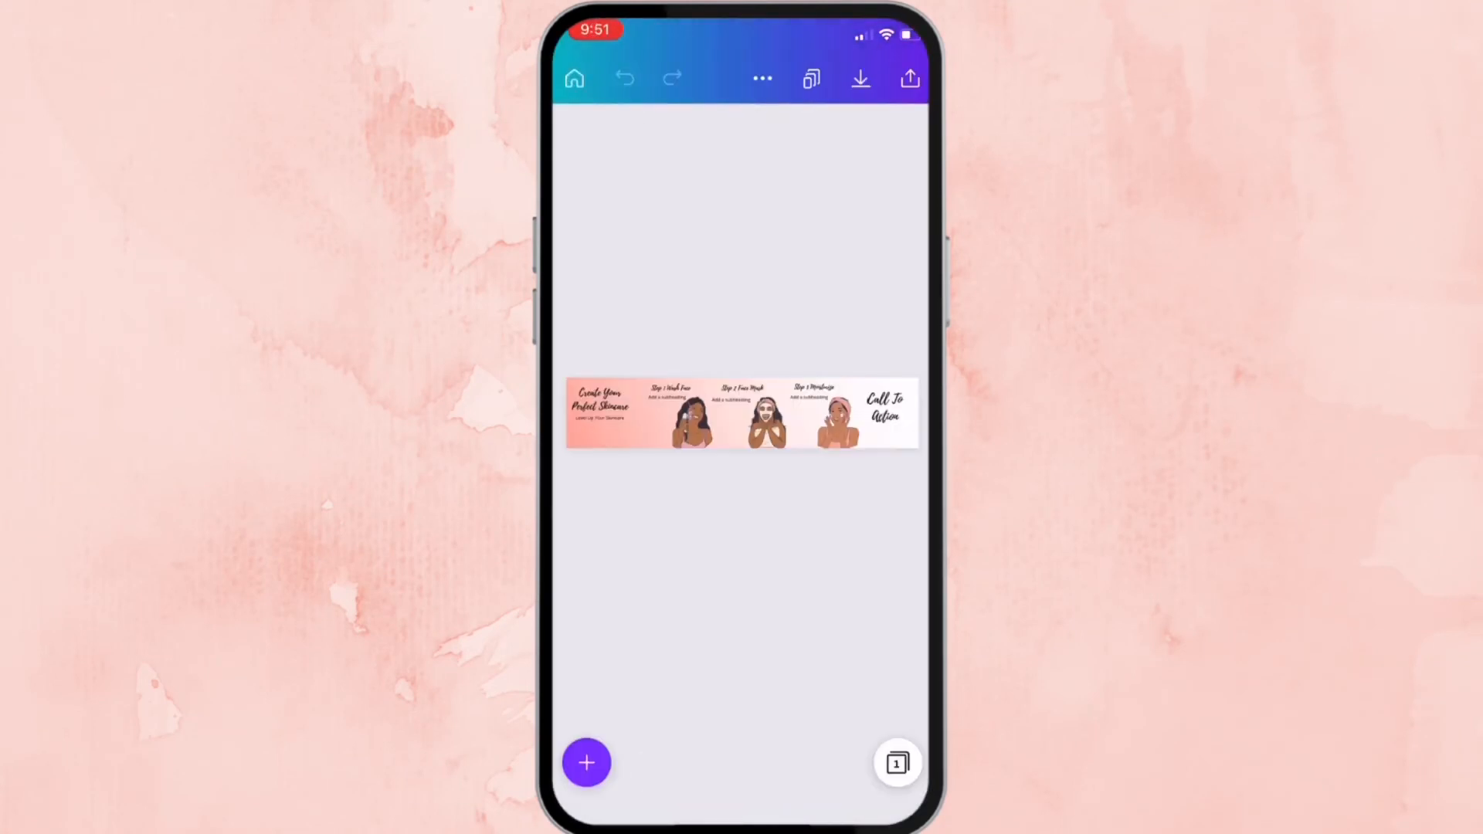
left_click(860, 78)
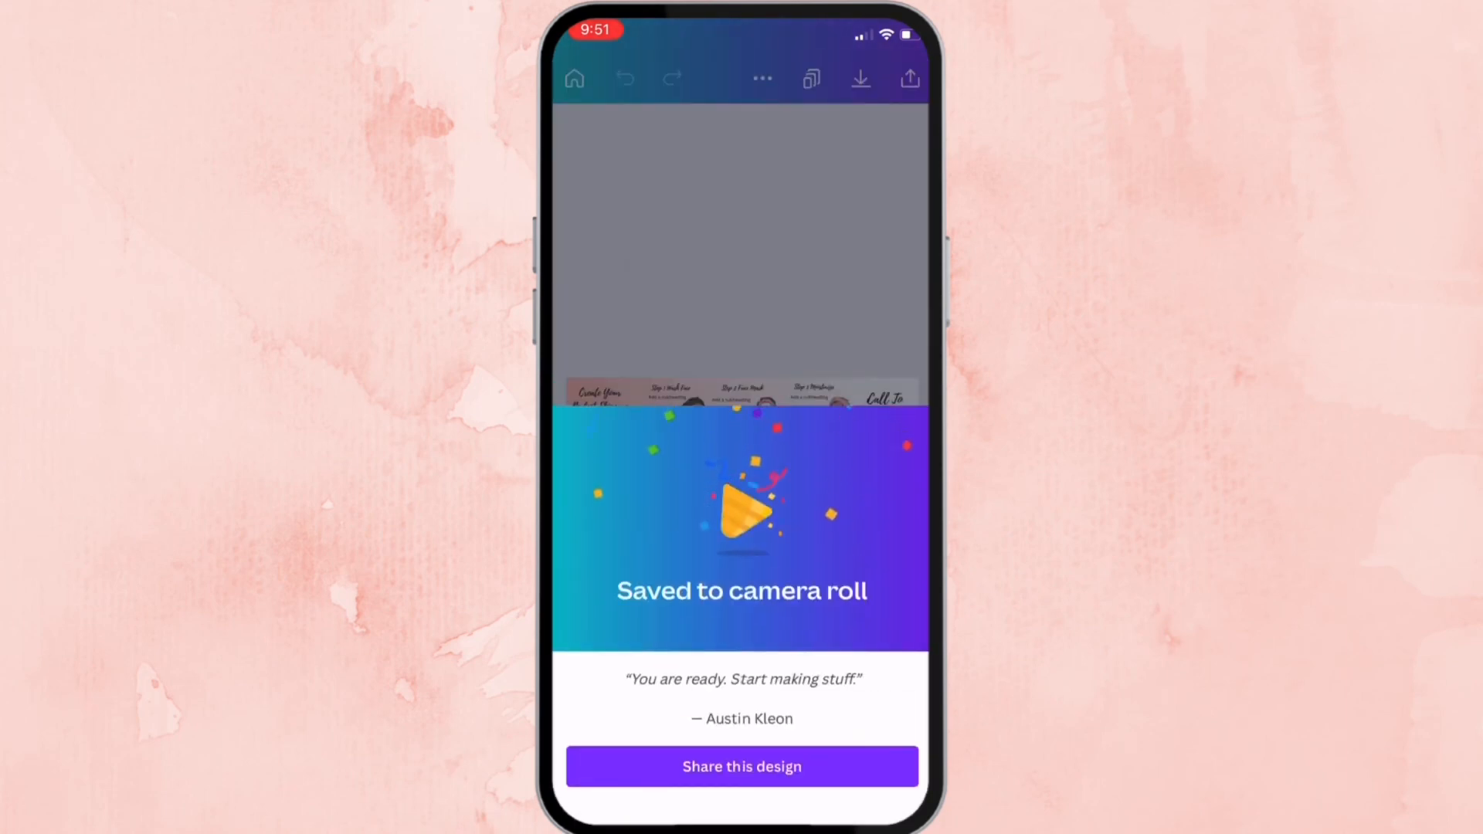
- Dismiss the save confirmation and switch to the phone browser with the pinetools.com Split Image Online page
left_click(741, 231)
left_click_drag(742, 820, 757, 618)
left_click_drag(665, 463, 818, 463)
left_click(683, 433)
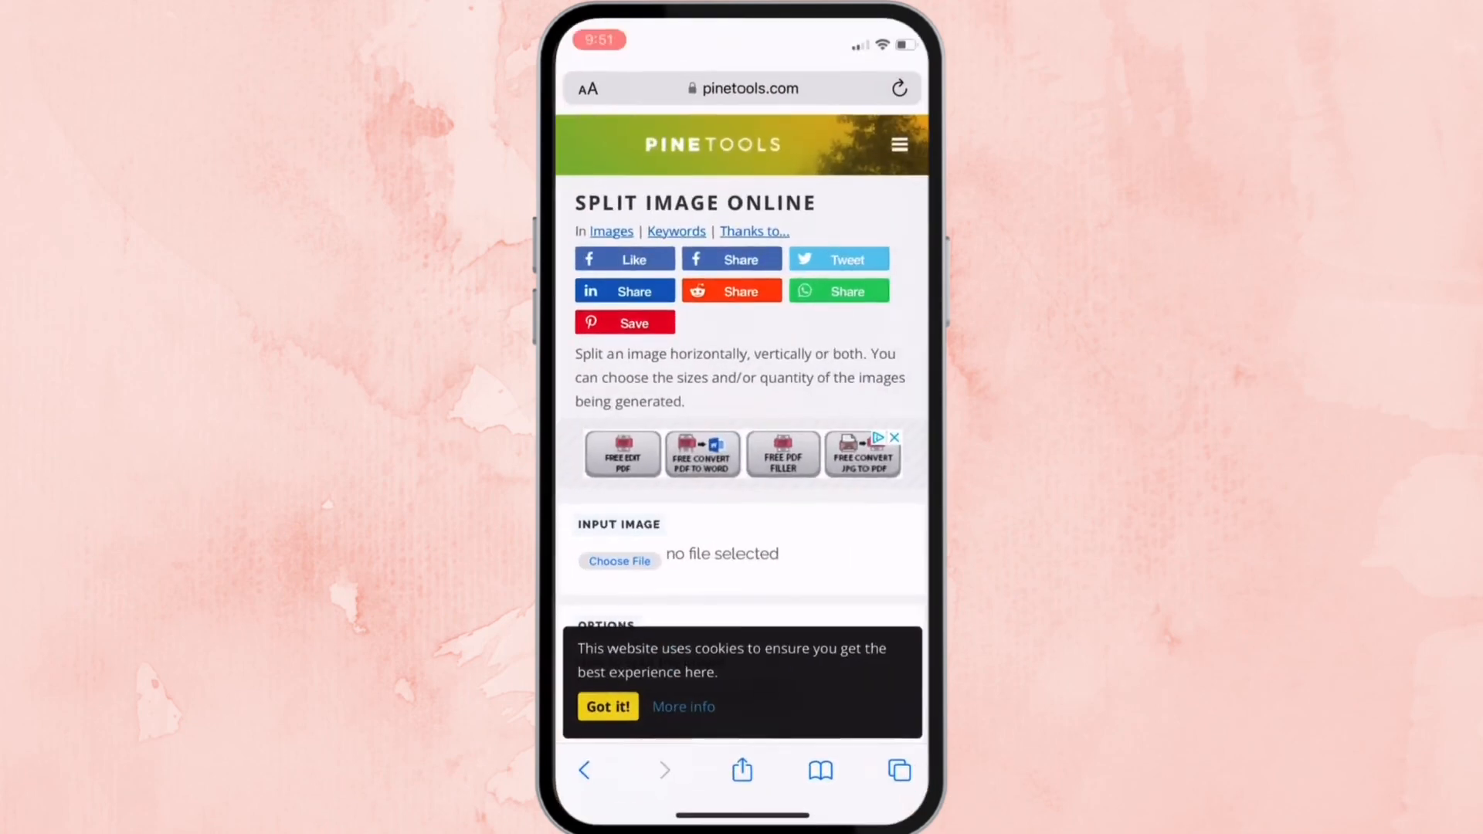
- Choose the saved carousel image from the photo library as the input image, at actual size
scroll(741, 464, "down", 5)
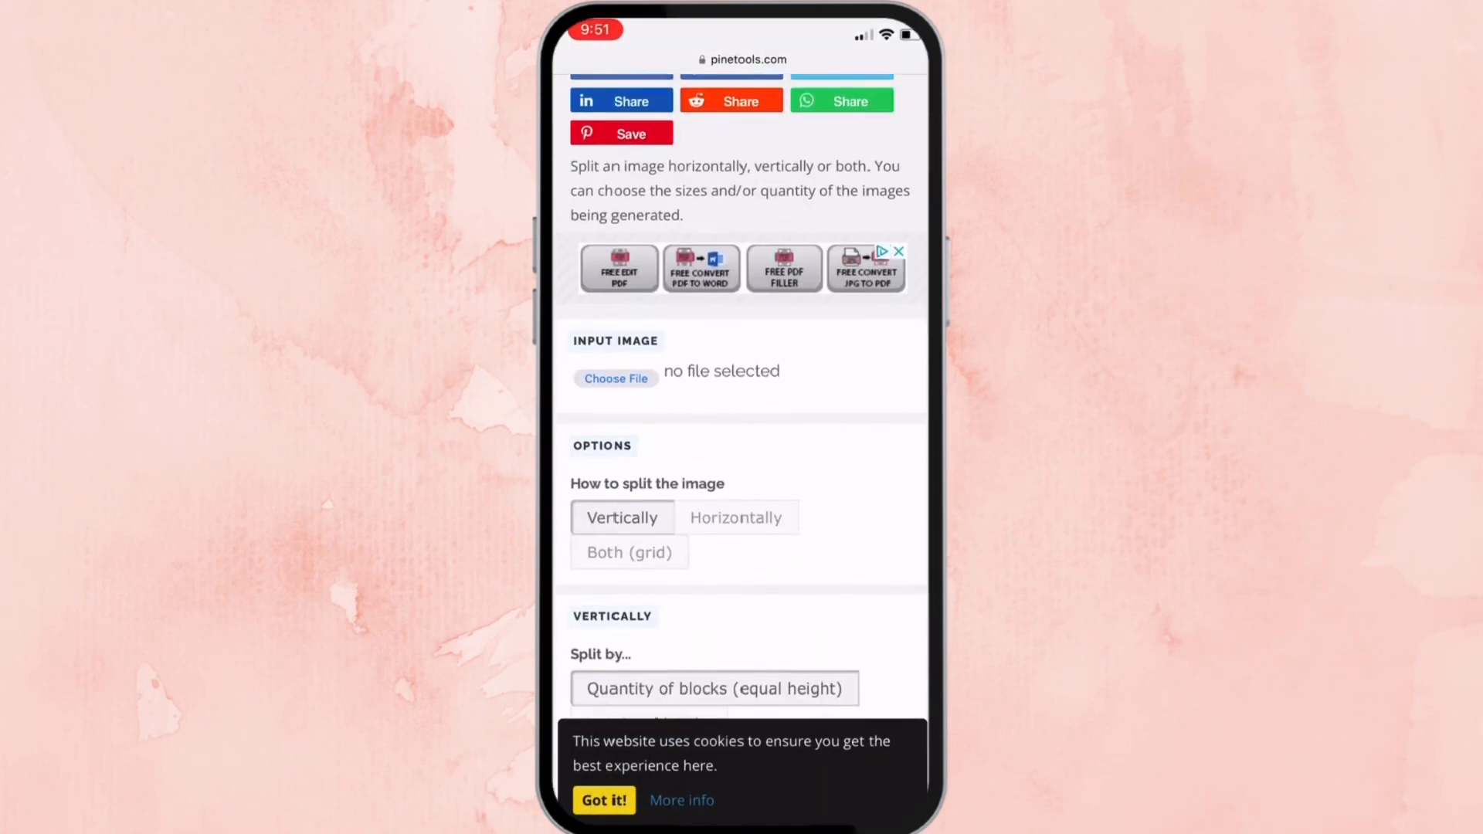
left_click(615, 366)
left_click(638, 398)
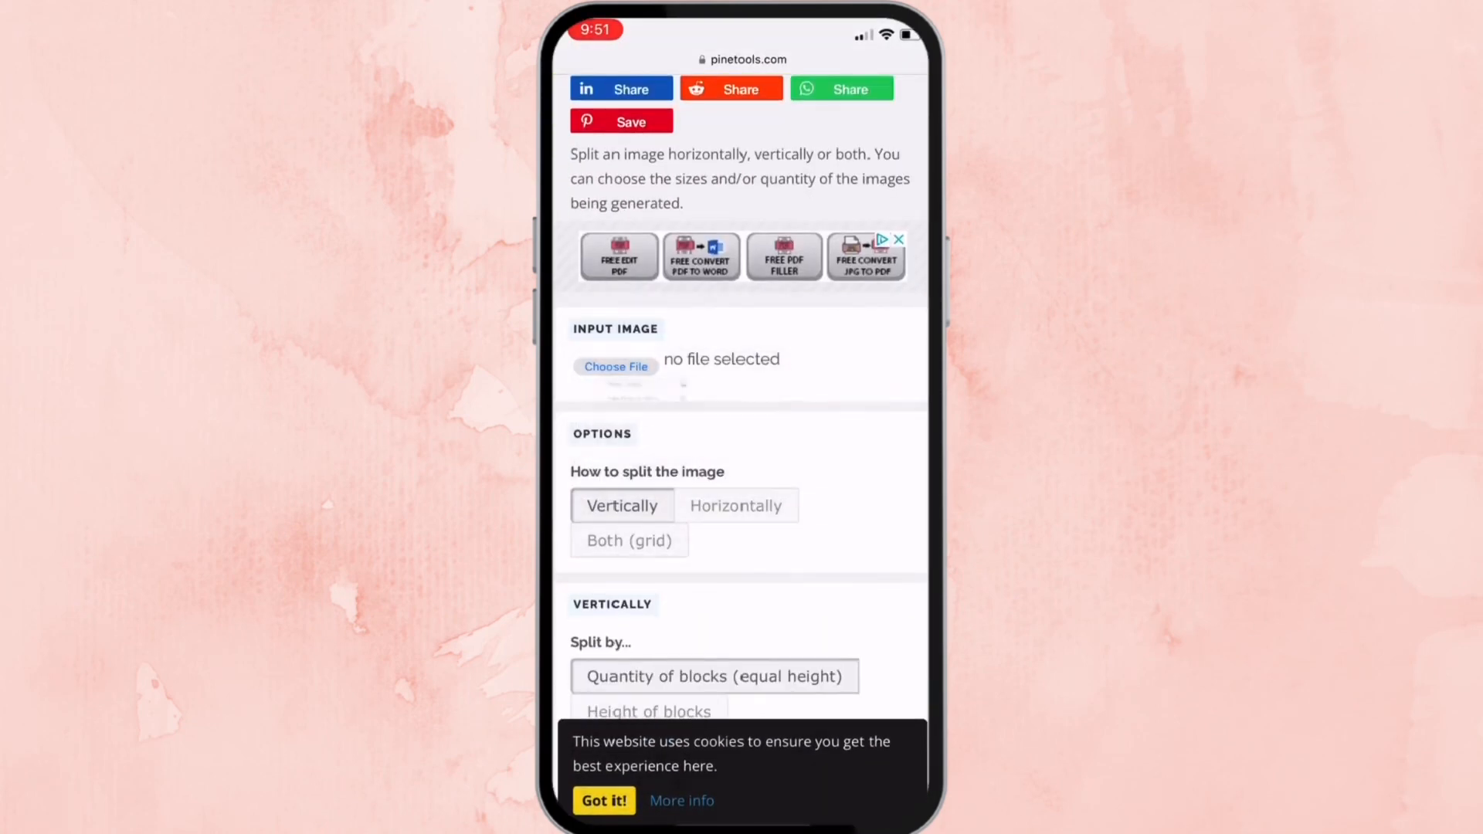
left_click(615, 218)
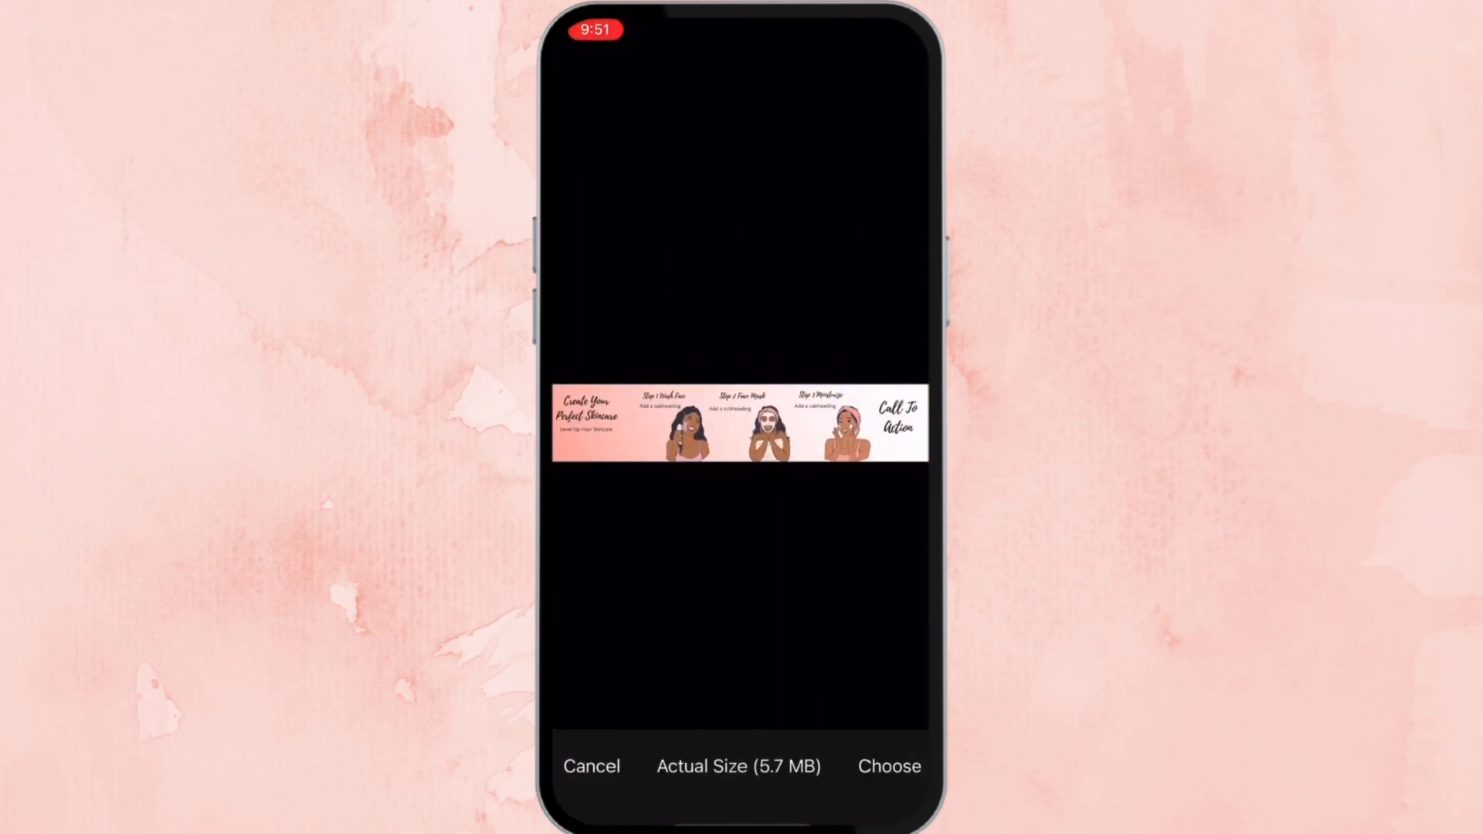
left_click(890, 766)
- Set the image to split horizontally
scroll(742, 463, "down", 5)
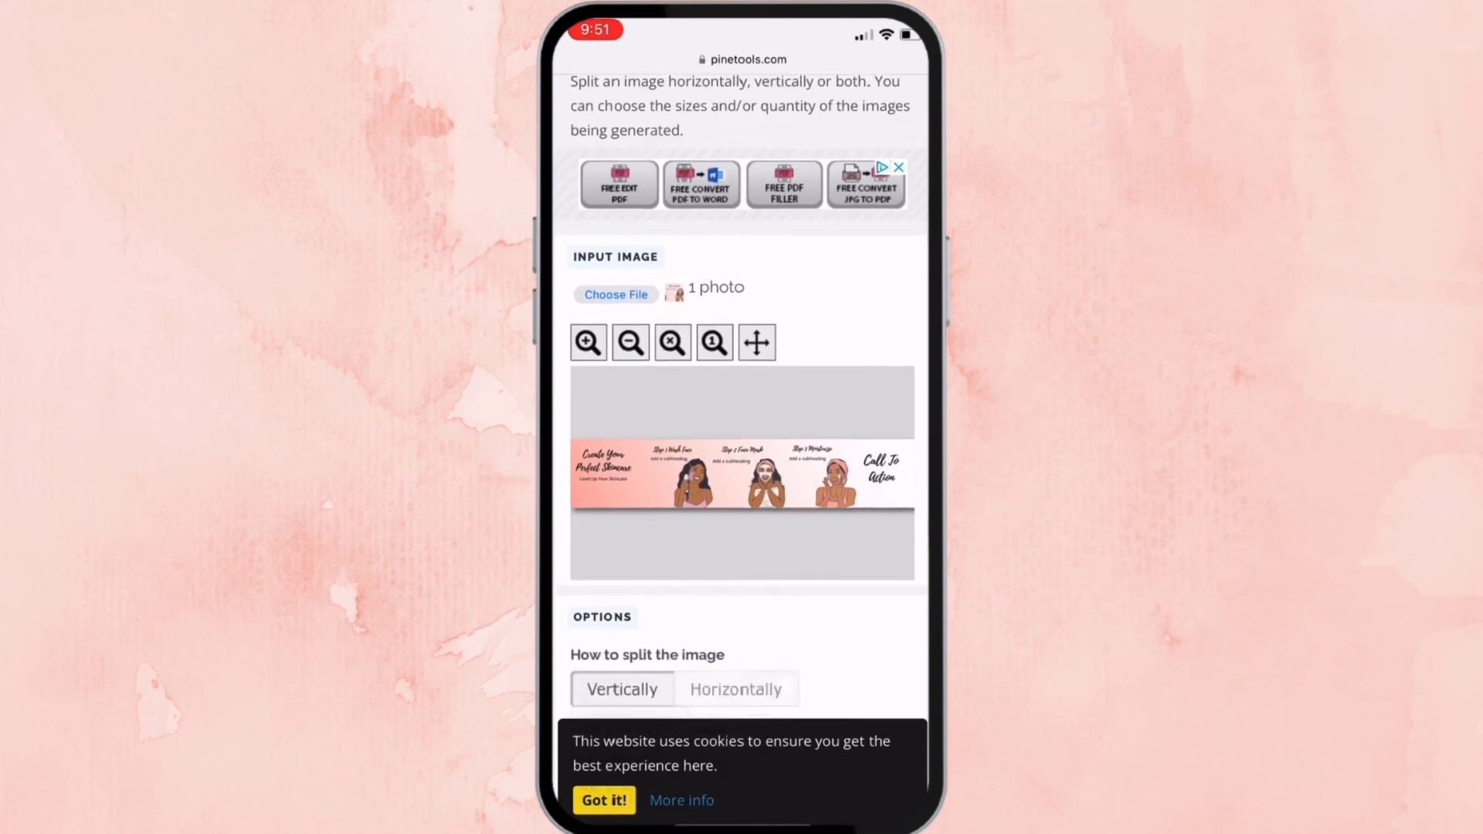
scroll(741, 464, "down", 3)
left_click(734, 265)
scroll(742, 463, "up", 2)
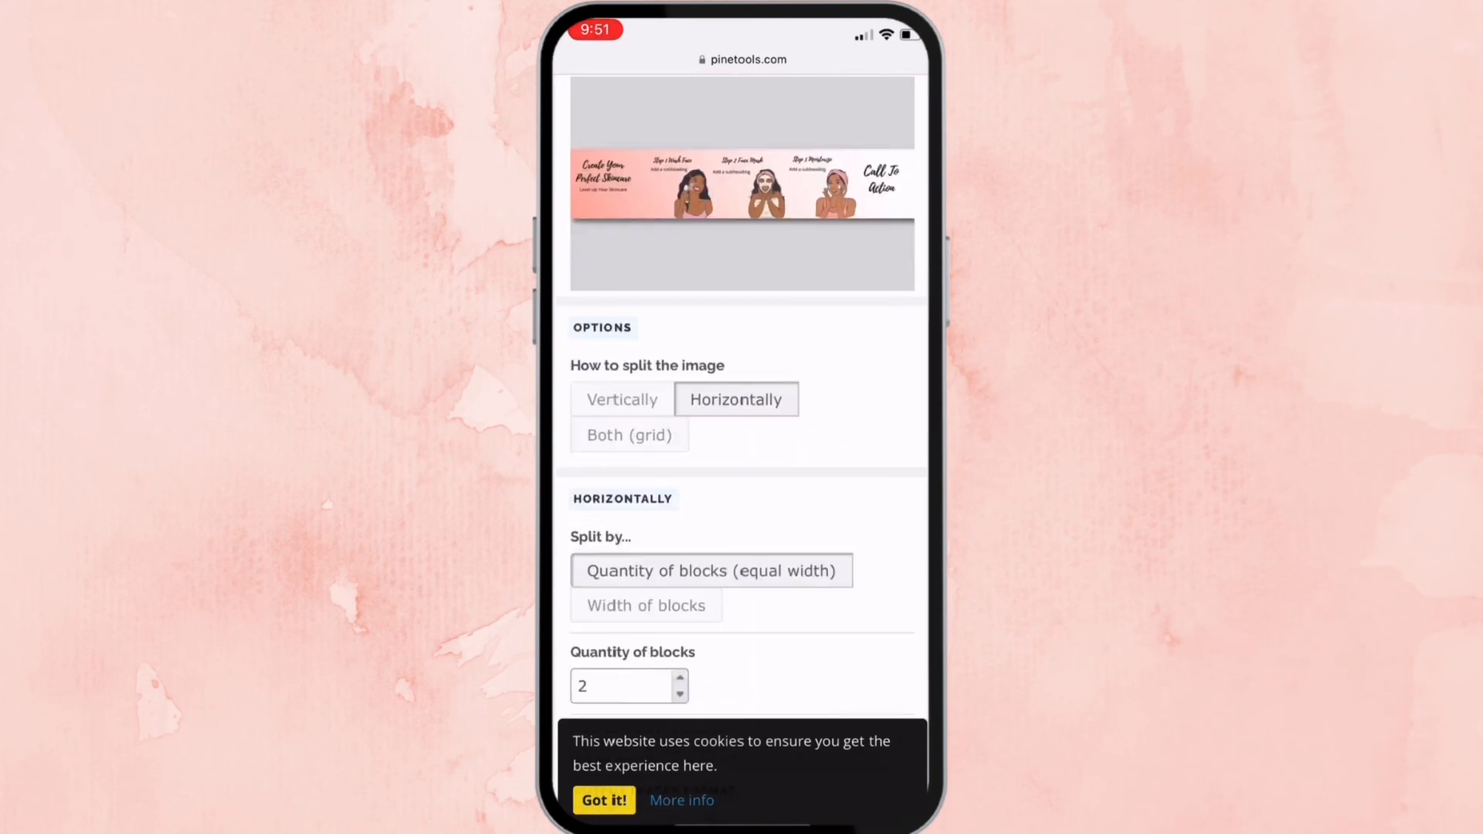
- Set the quantity of equal-width blocks to 5, leaving the blocks without overlap
scroll(742, 464, "down", 4)
left_click(680, 392)
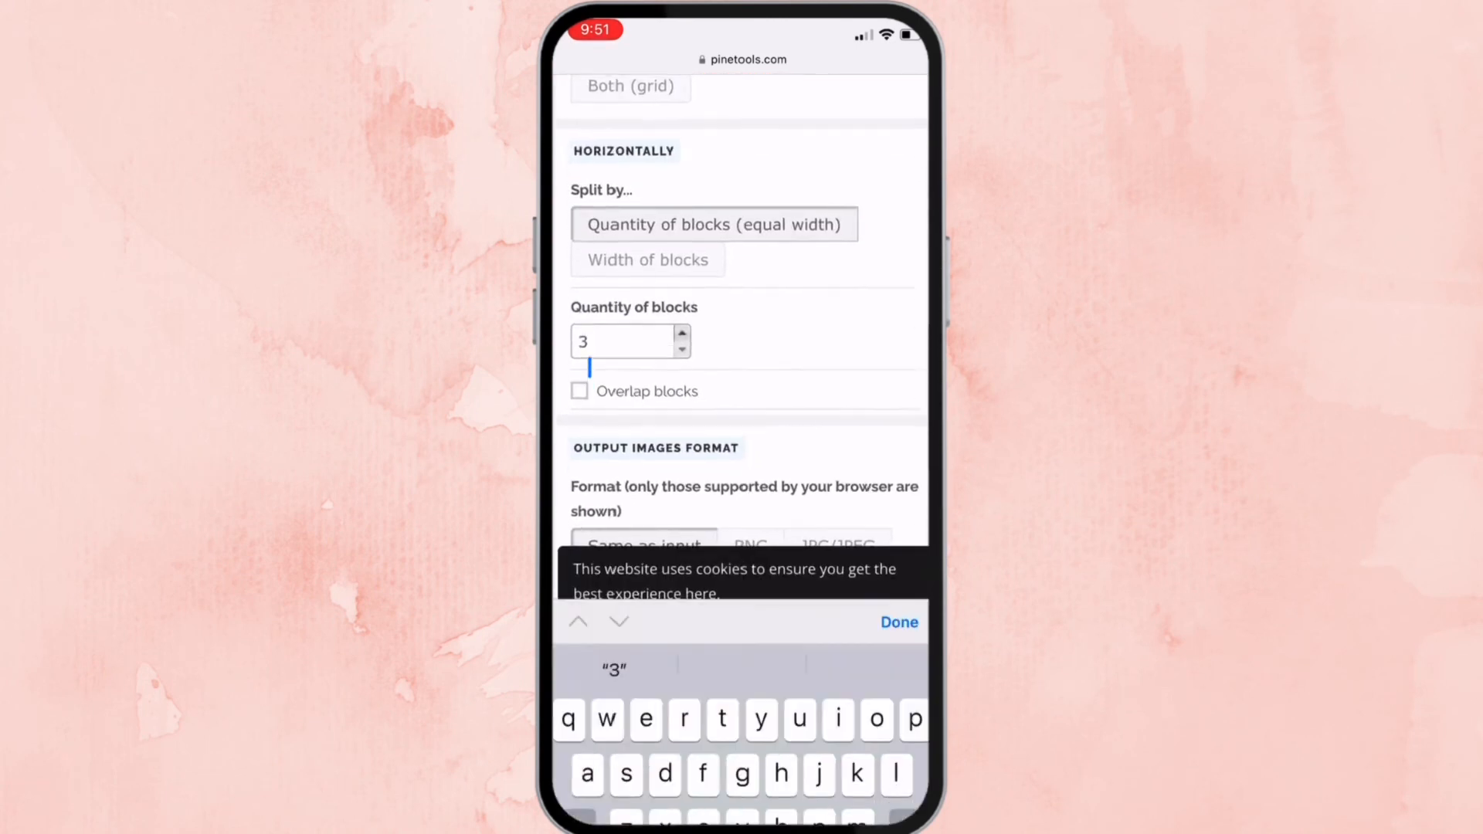
key("BackSpace")
type("5")
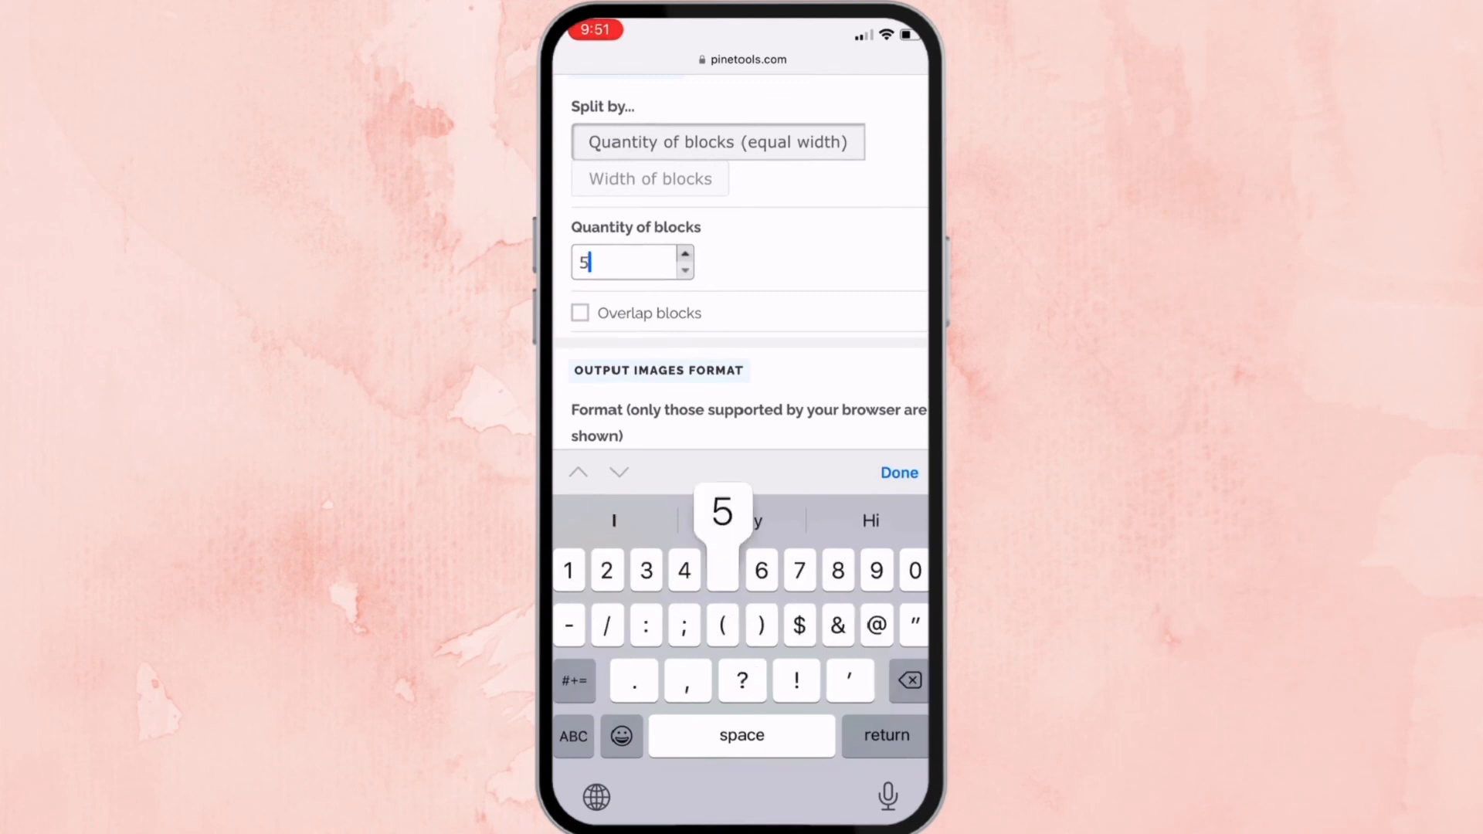
left_click(899, 472)
scroll(742, 394, "down", 1)
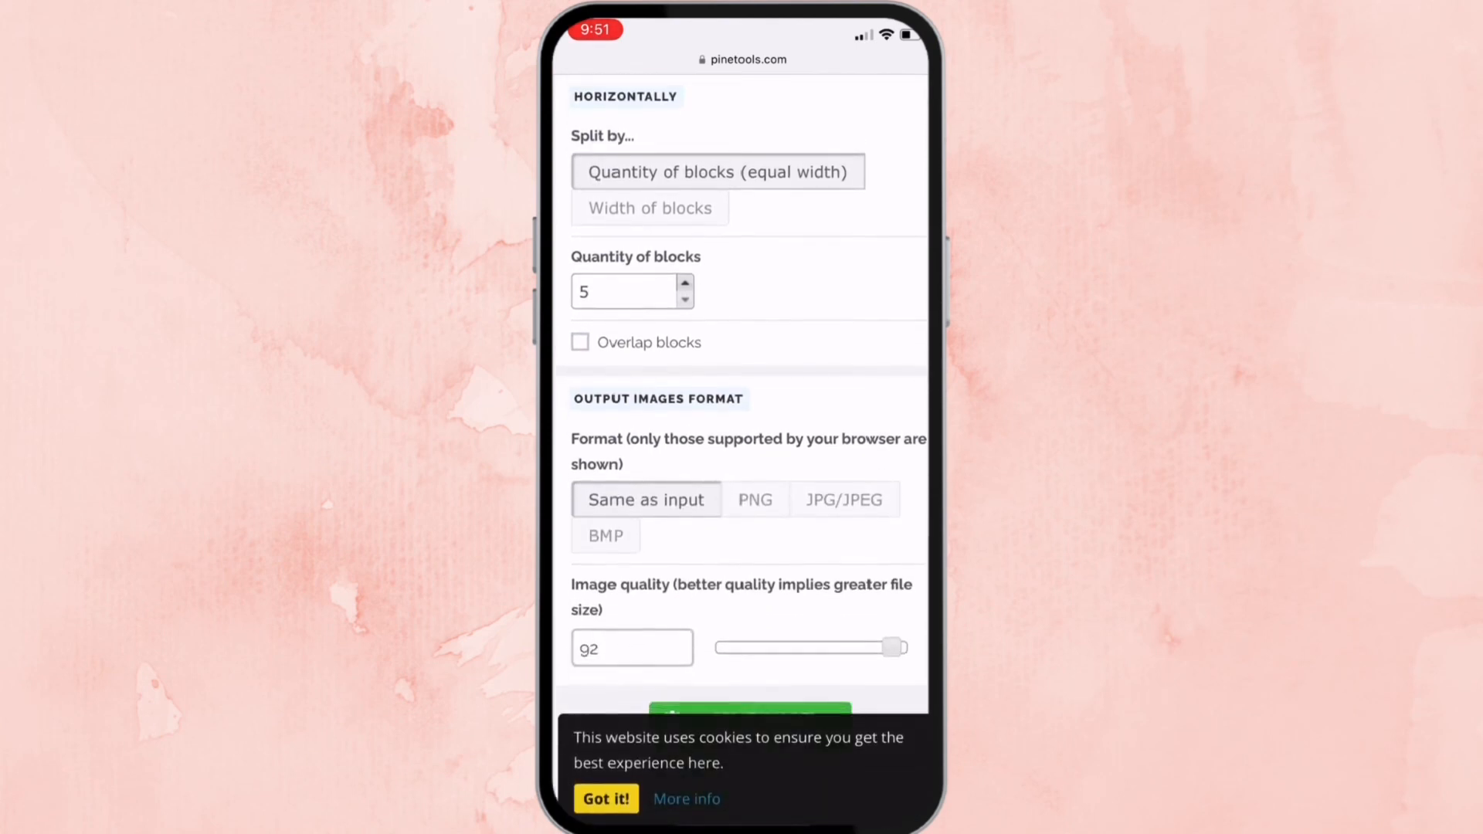
scroll(741, 394, "up", 1)
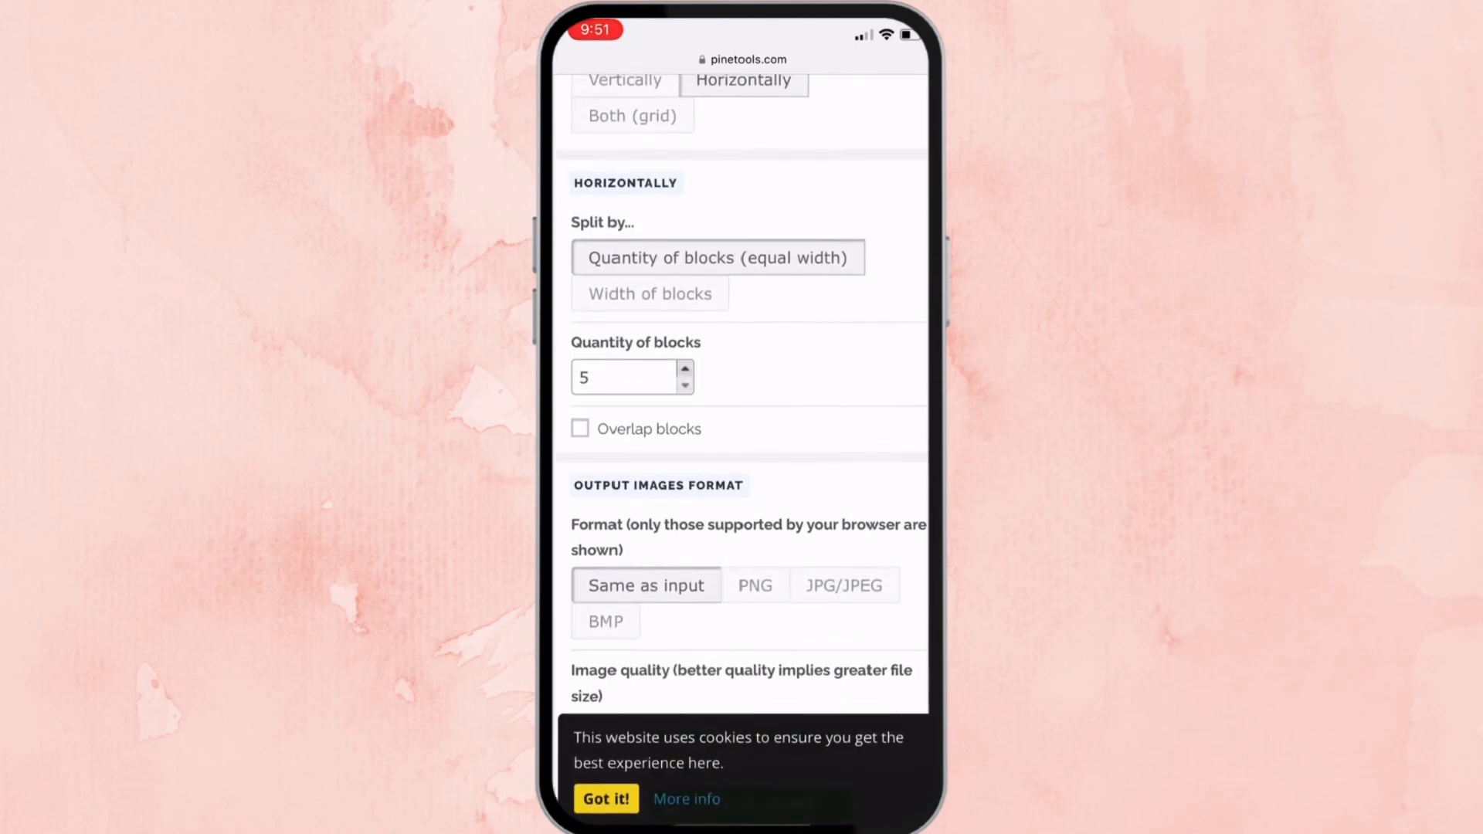
- Set the output format to PNG, dismiss the cookie notice and split the image into its blocks
left_click(755, 586)
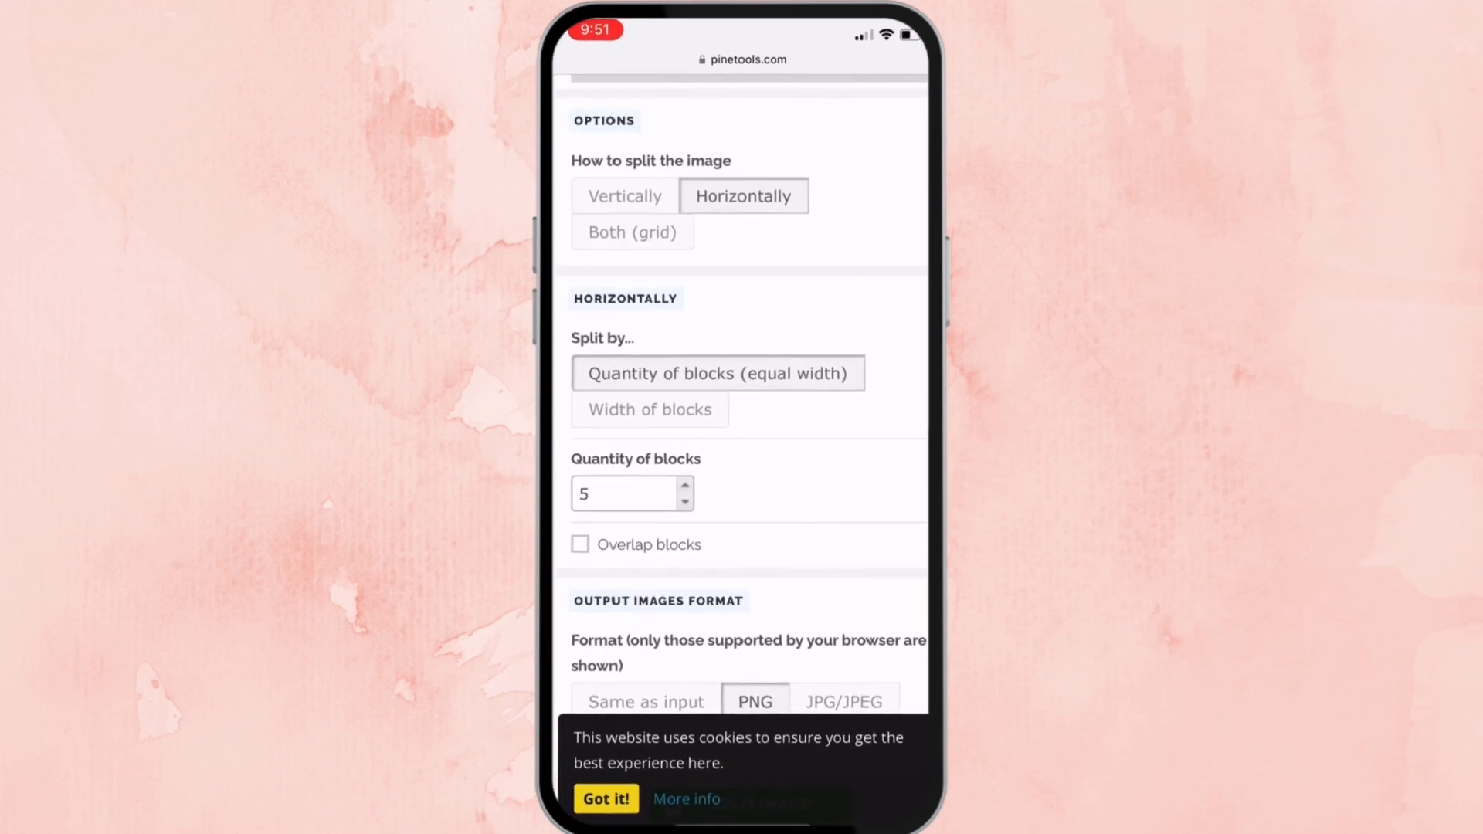
left_click(606, 798)
left_click(607, 733)
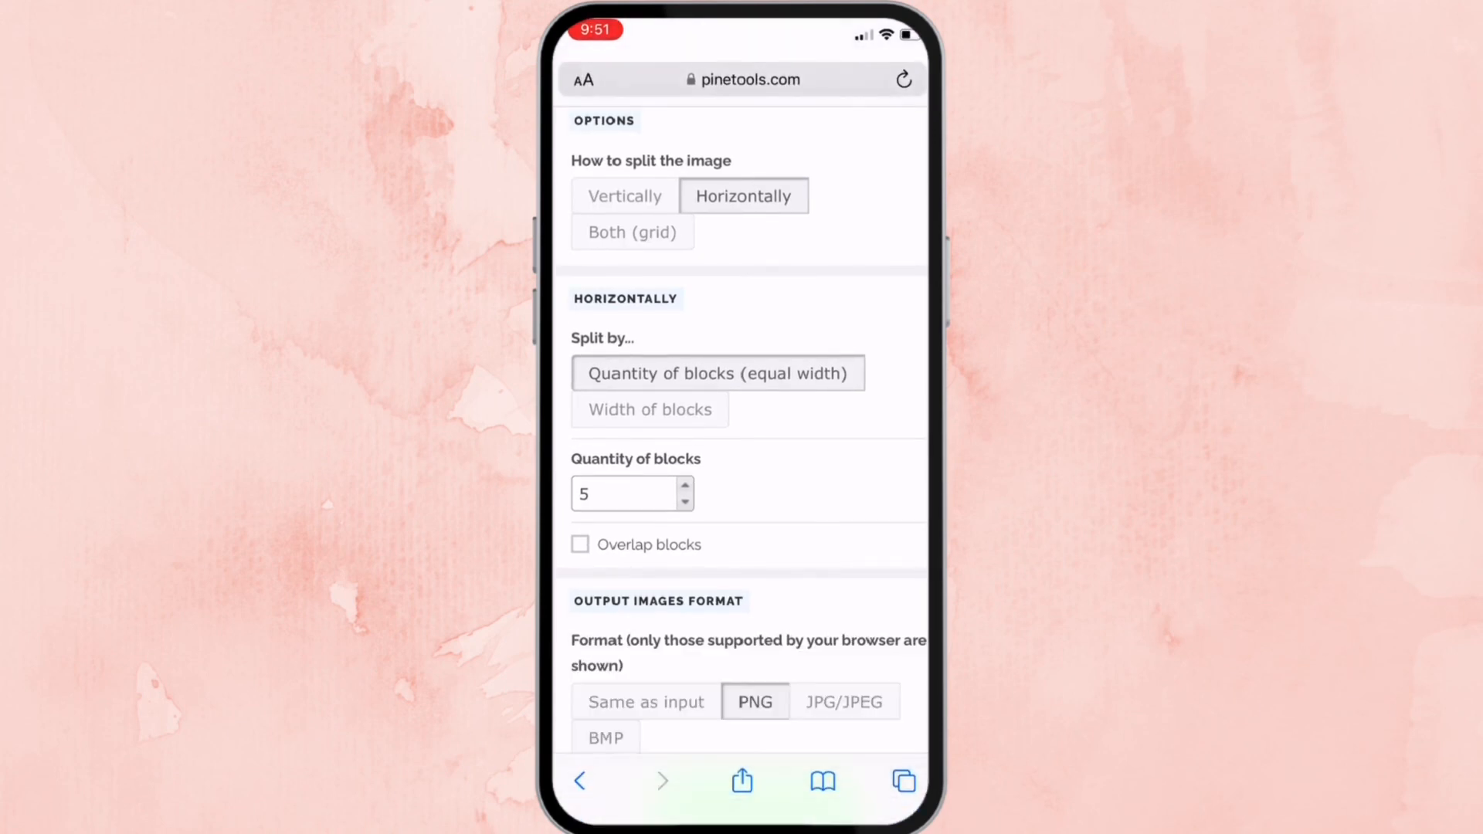
scroll(741, 433, "down", 2)
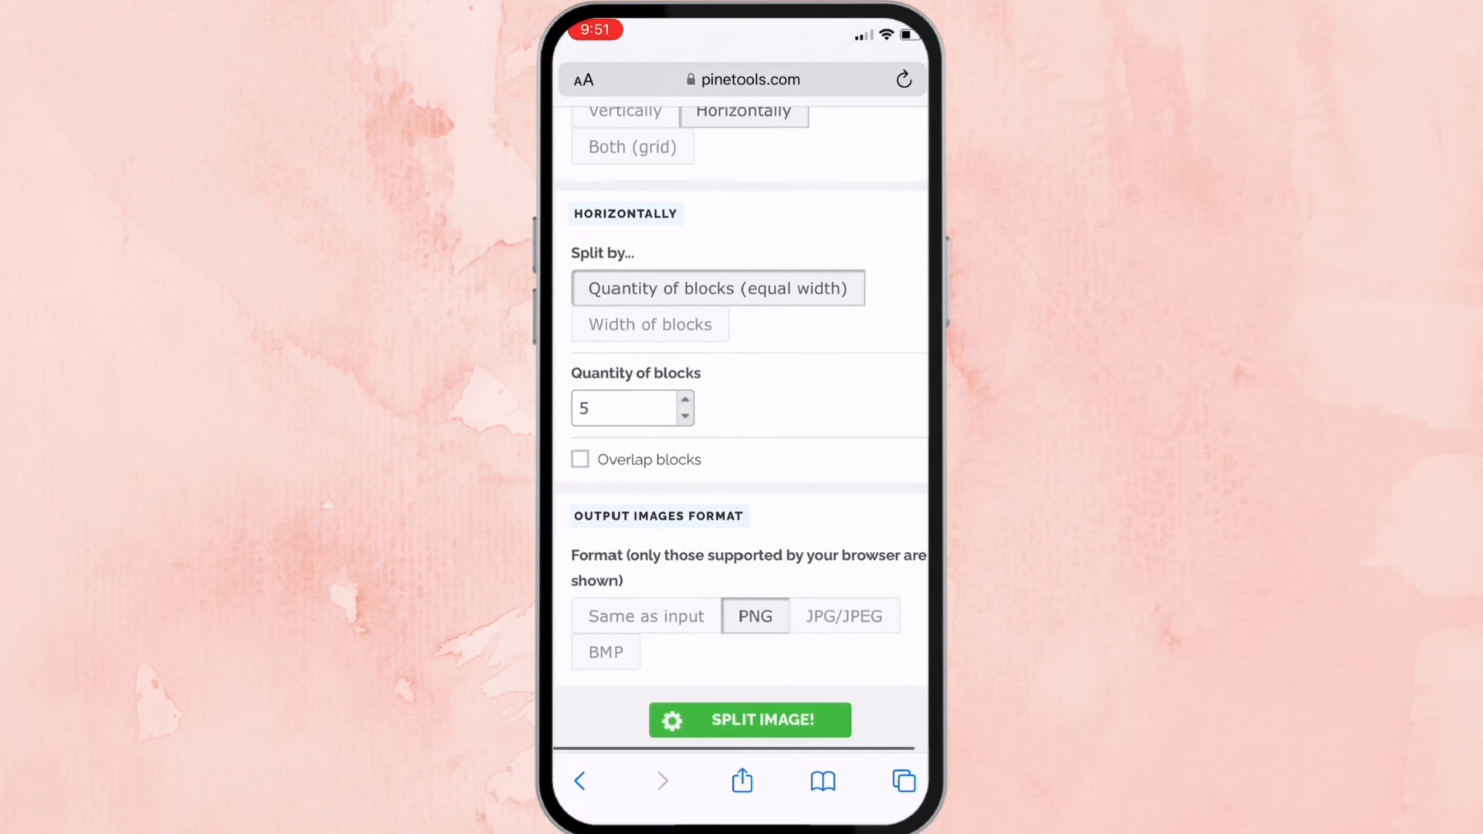
left_click(750, 720)
scroll(741, 433, "down", 1)
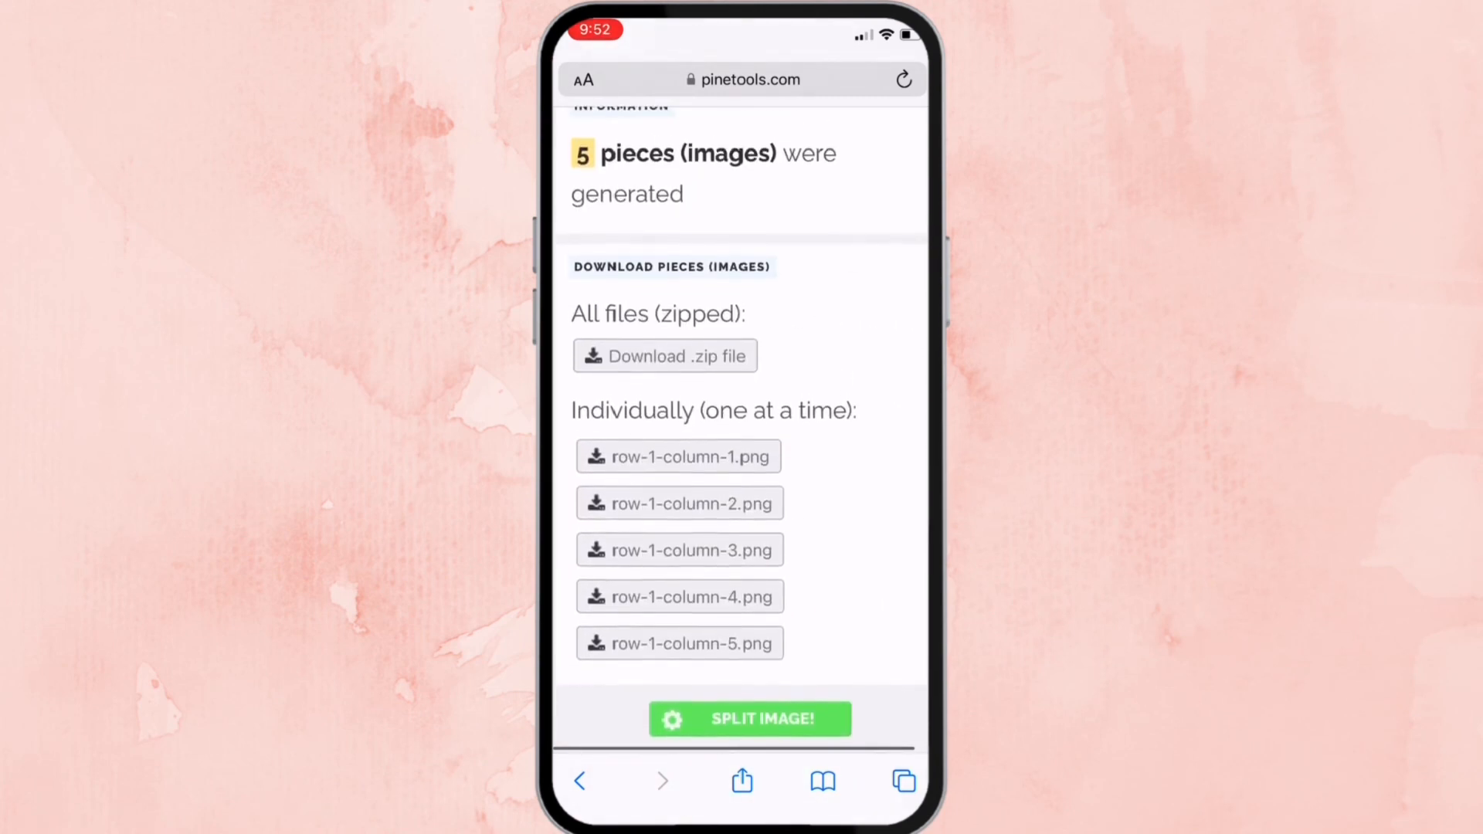
- Download the five split pieces individually, from row-1-column-1.png through row-1-column-5.png
left_click(678, 457)
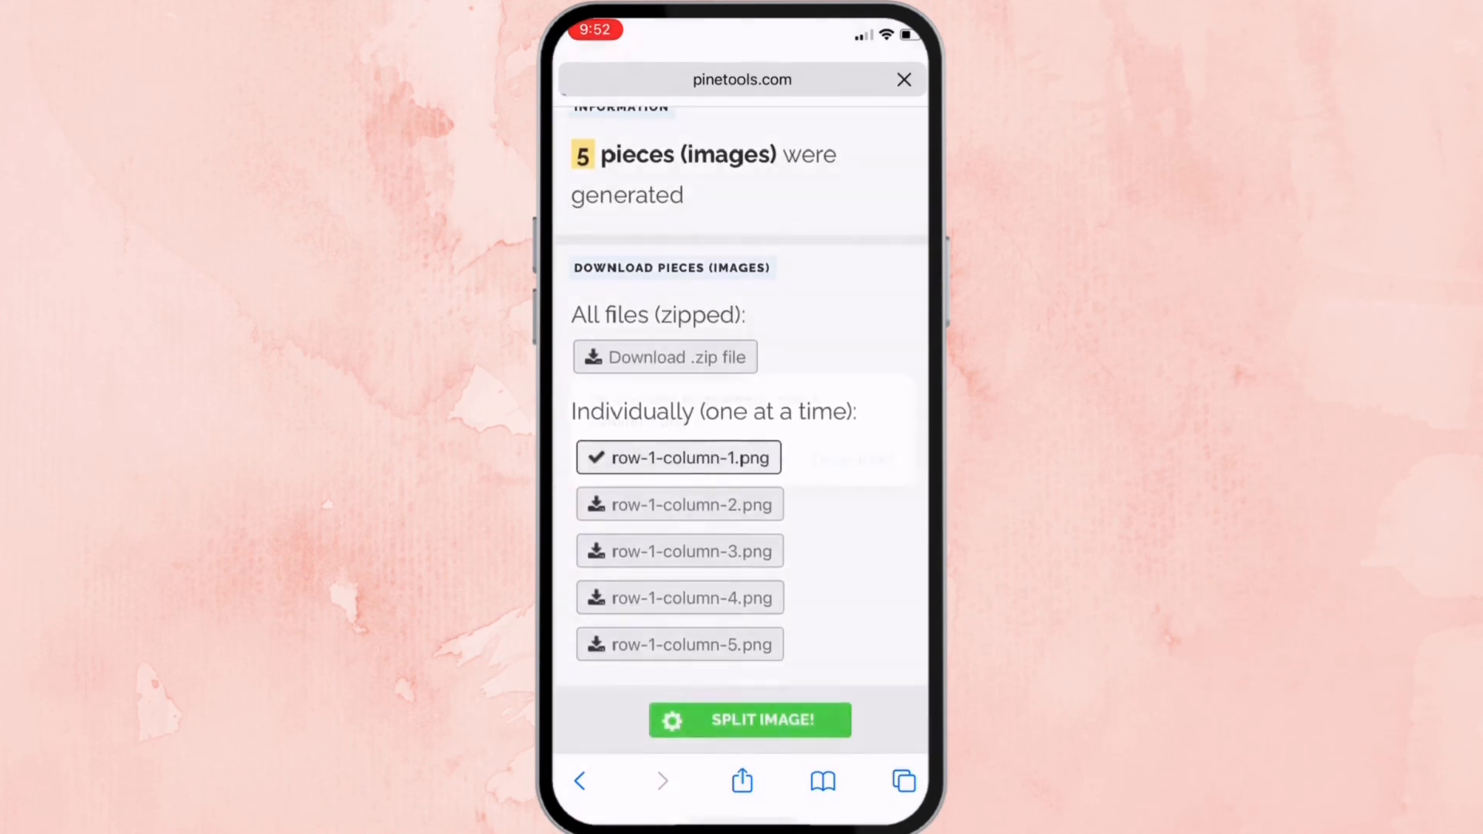
left_click(852, 459)
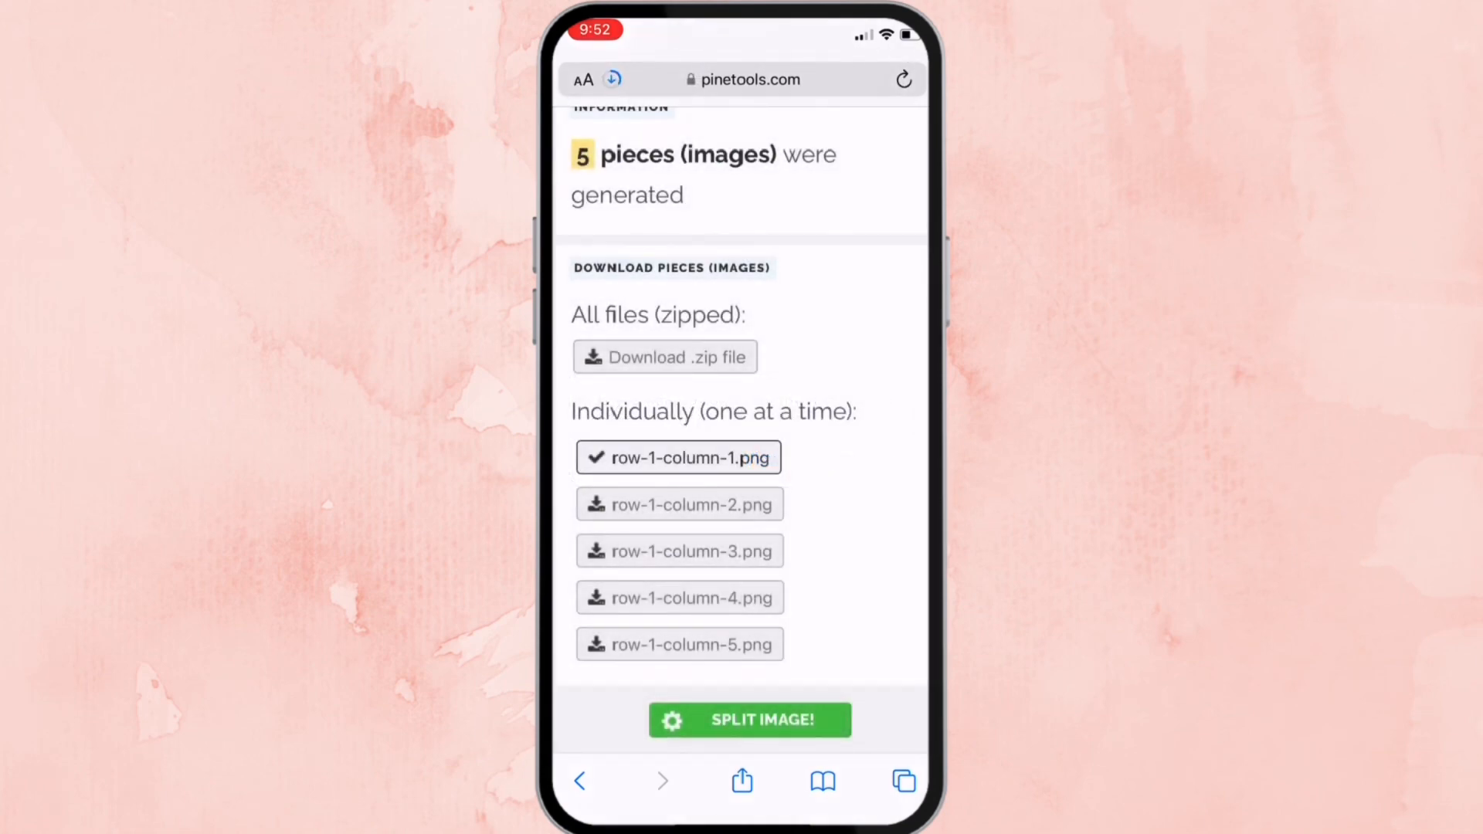
left_click(680, 505)
left_click(851, 459)
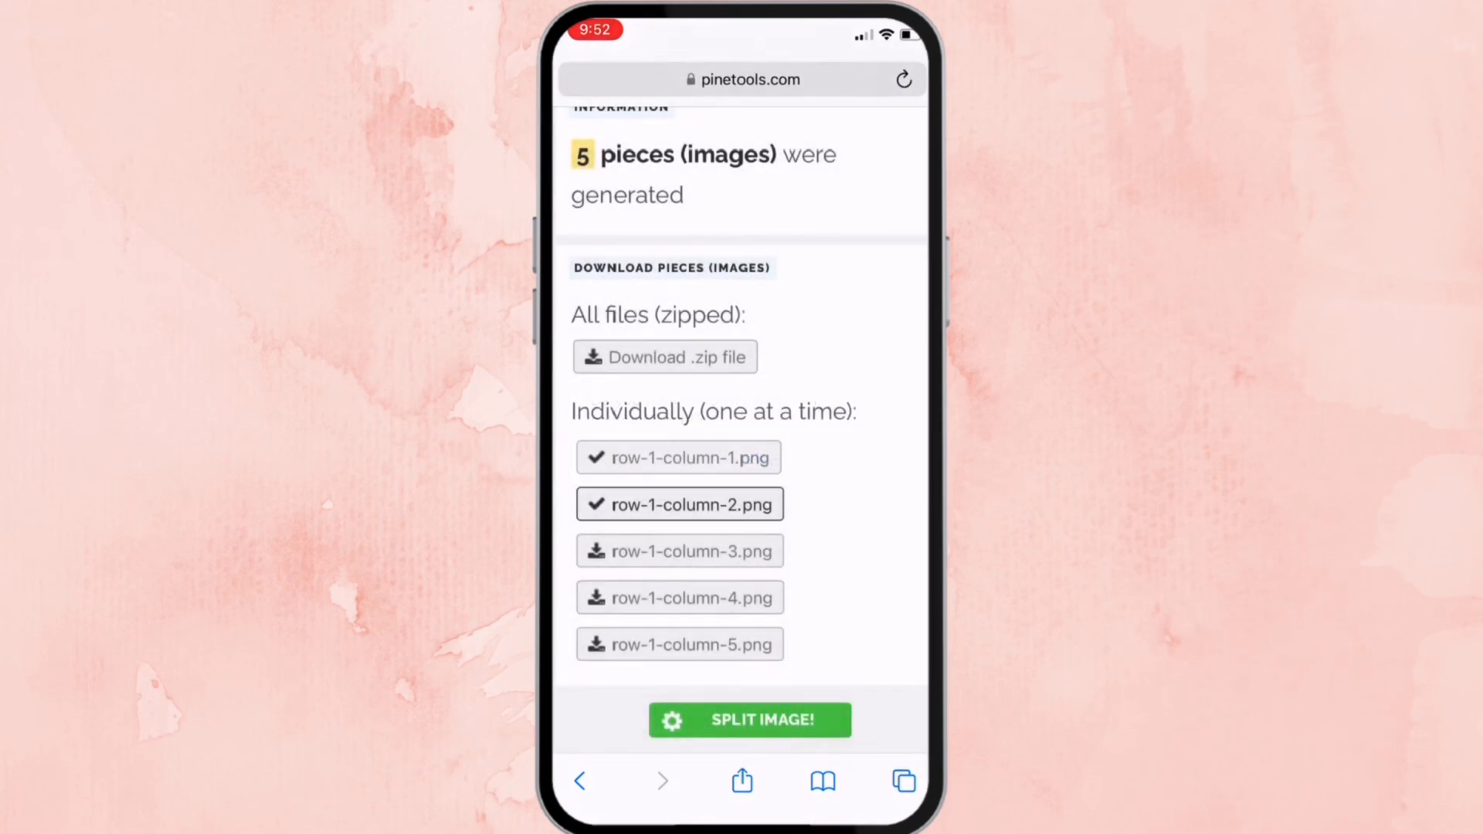
left_click(680, 551)
left_click(852, 458)
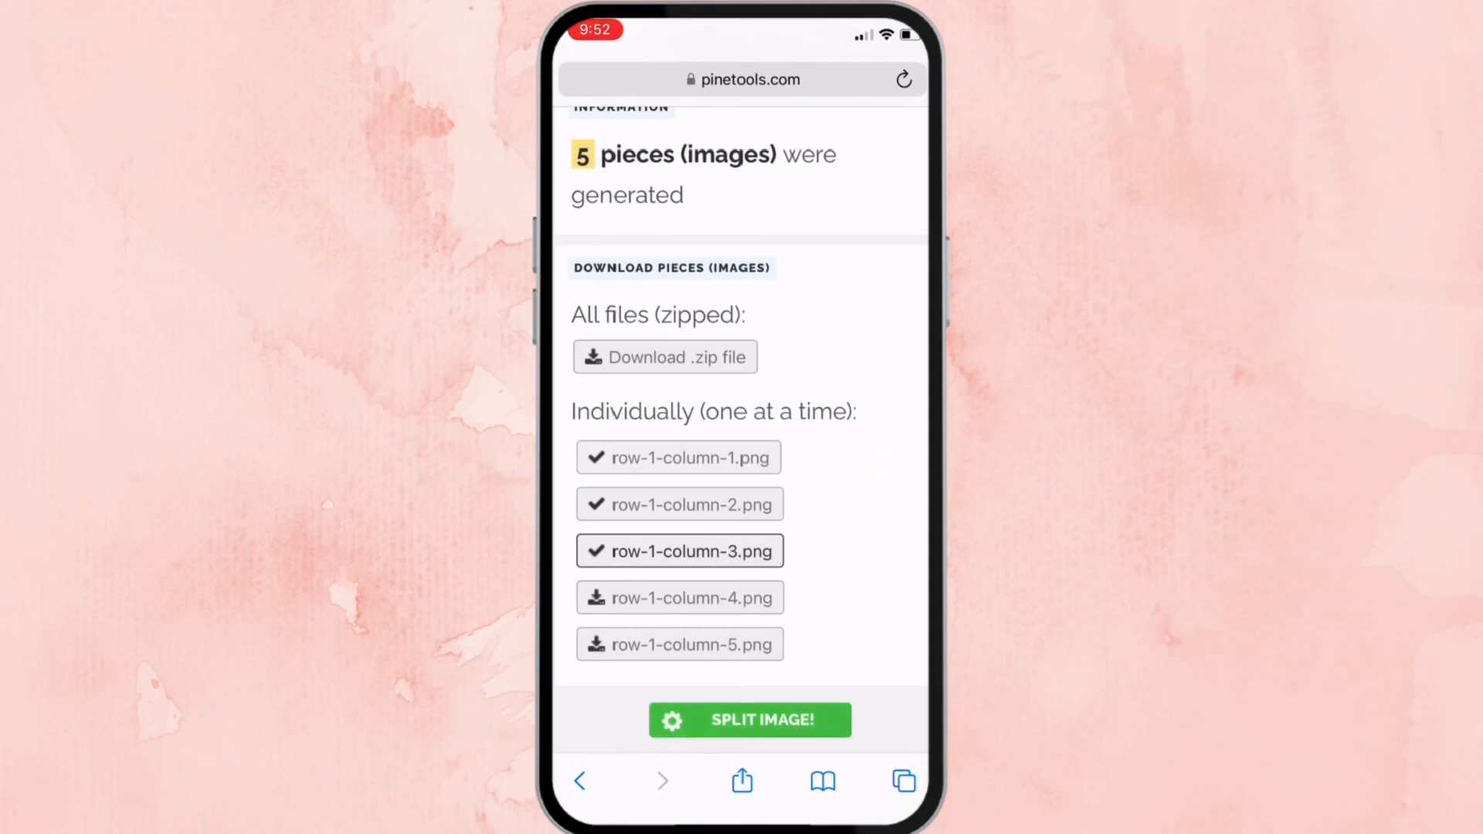
left_click(680, 597)
left_click(852, 459)
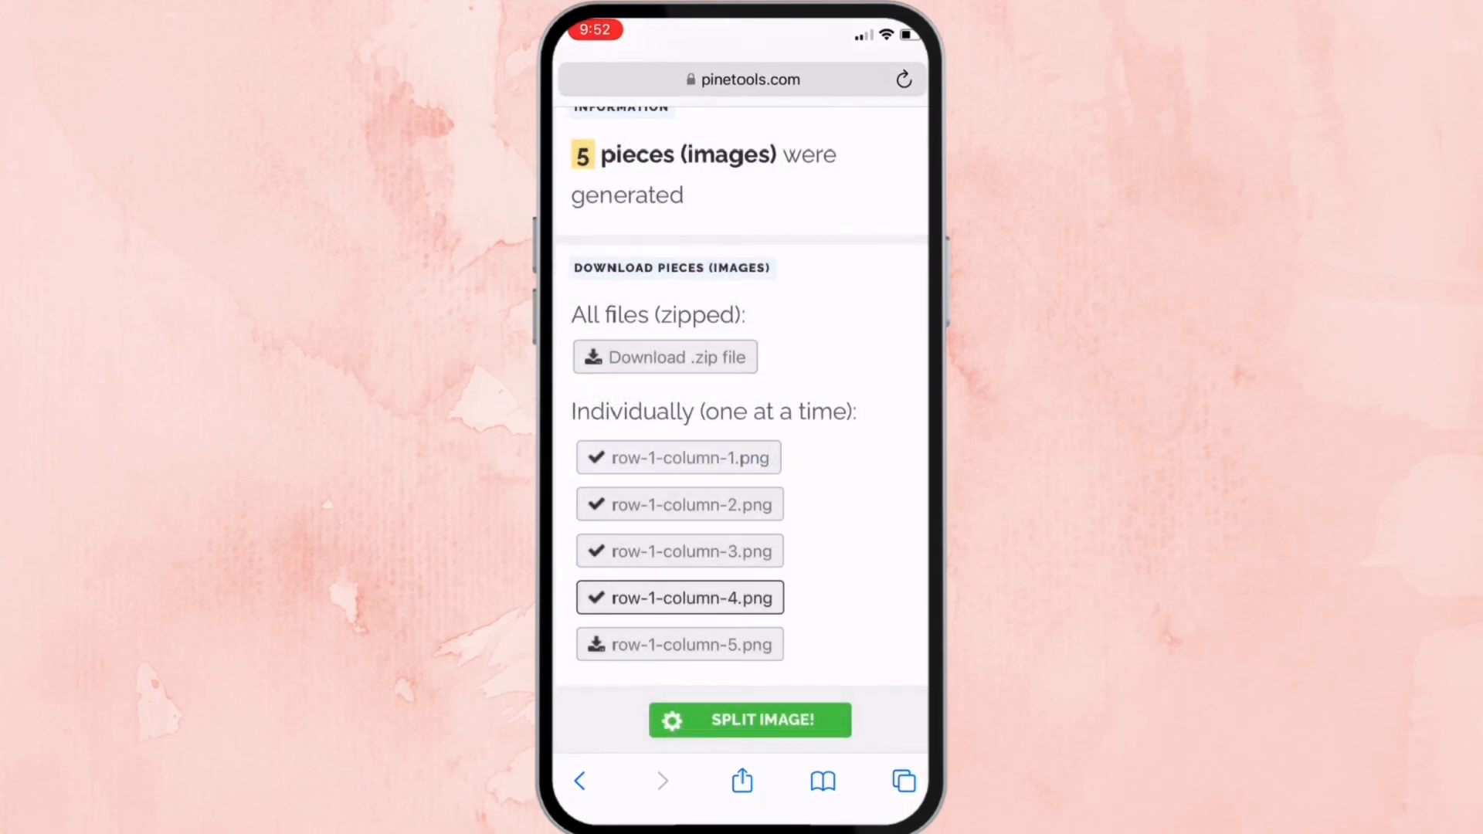
left_click(680, 644)
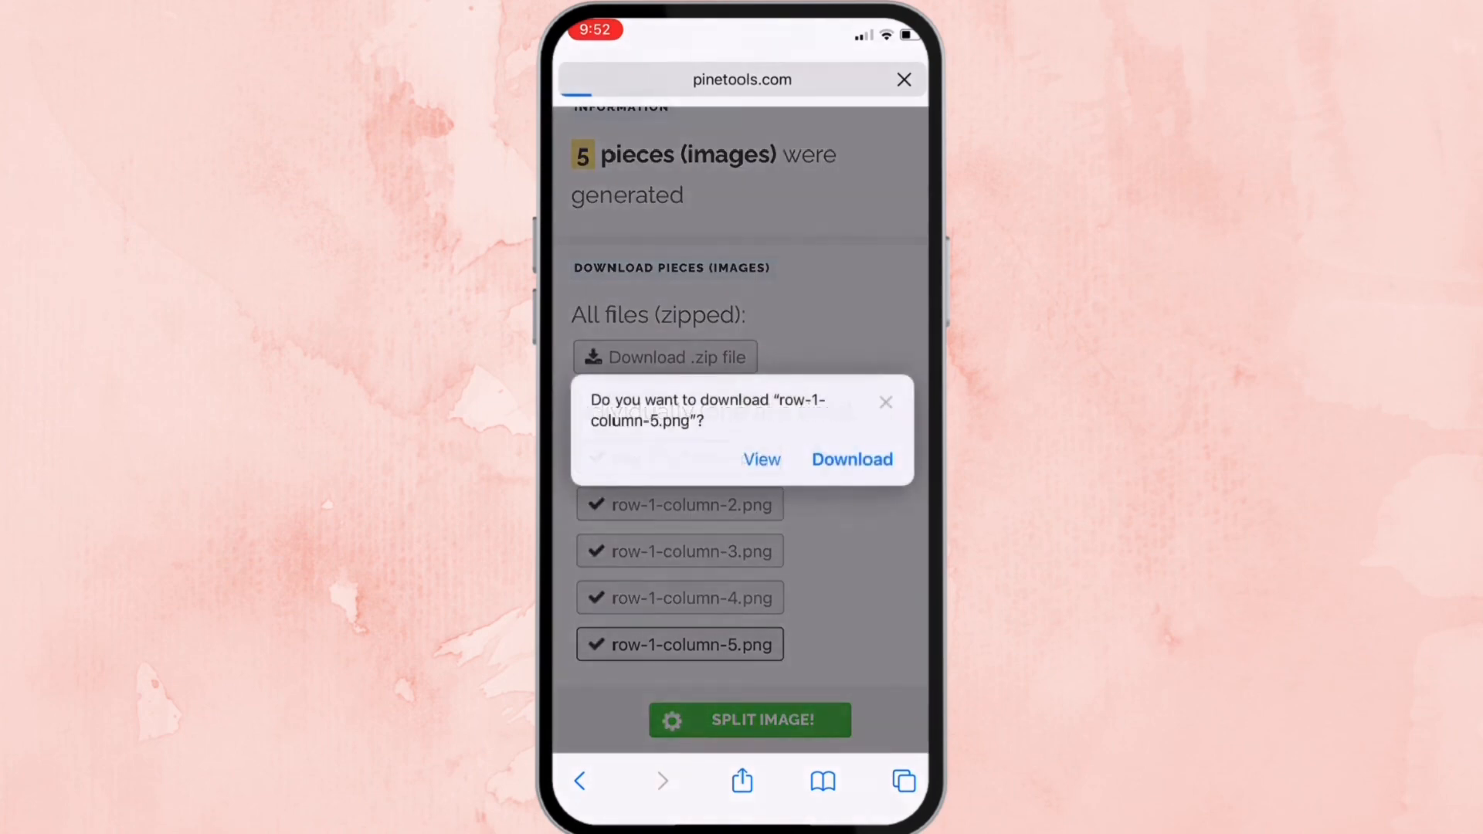
left_click(851, 456)
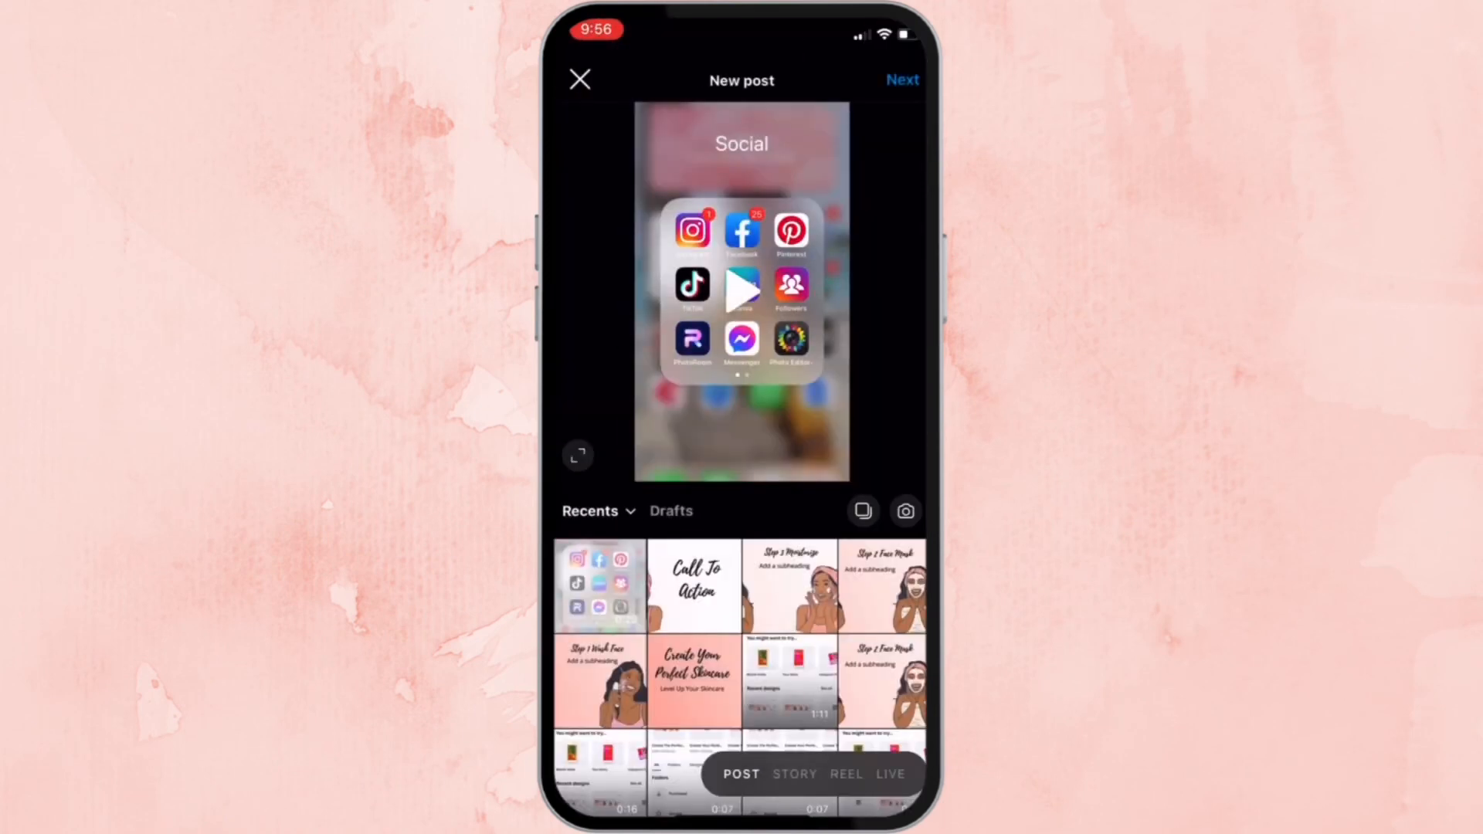
- Select the five pieces for one multi-image post, ordered Create Your Perfect Skincare, Step 1, Step 2, Step 3, Call To Action, and continue to the filters
left_click(694, 681)
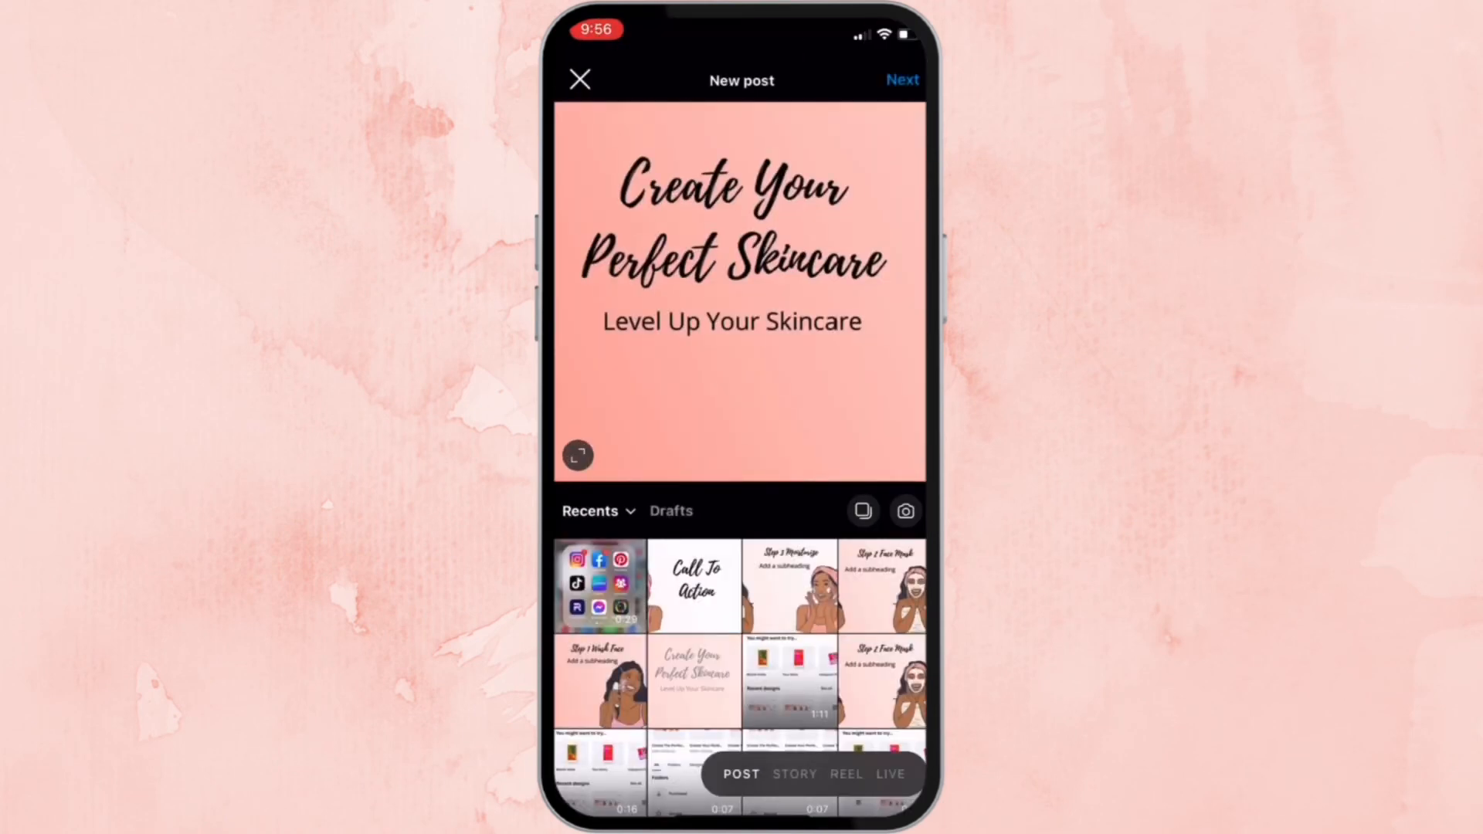
left_click(863, 511)
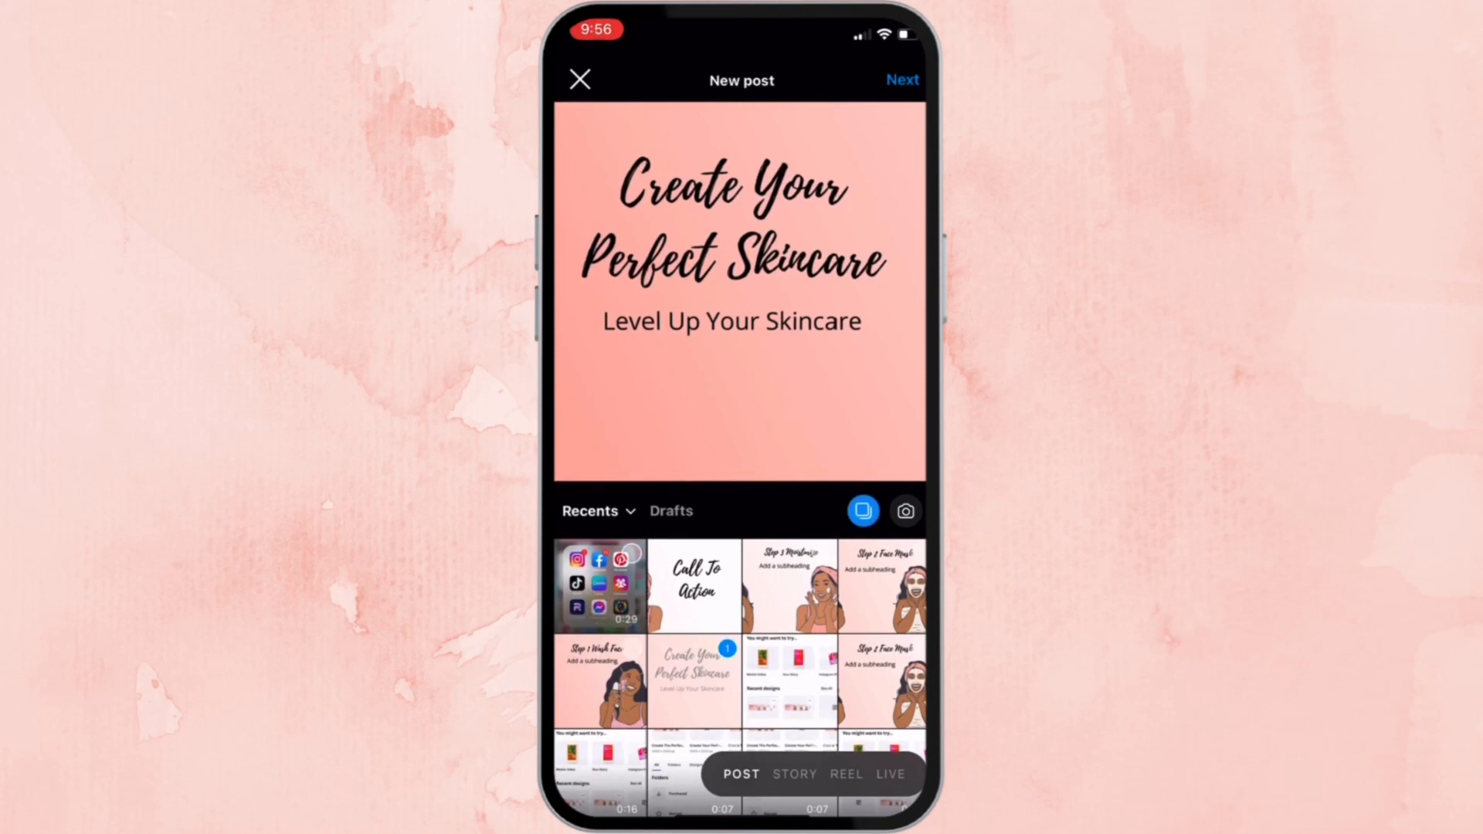
left_click(600, 681)
left_click(883, 586)
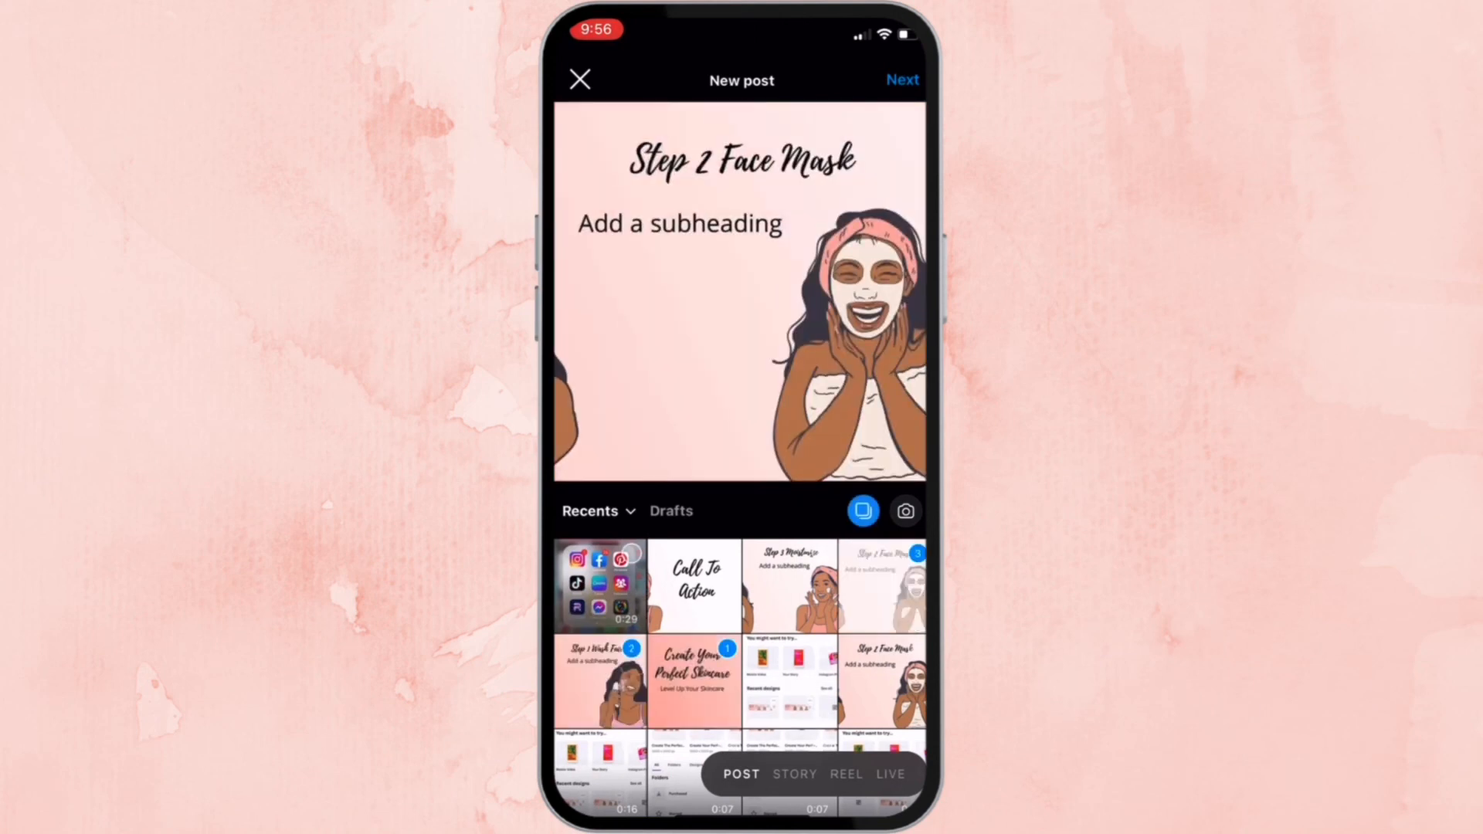
left_click(789, 586)
left_click(694, 586)
left_click(903, 80)
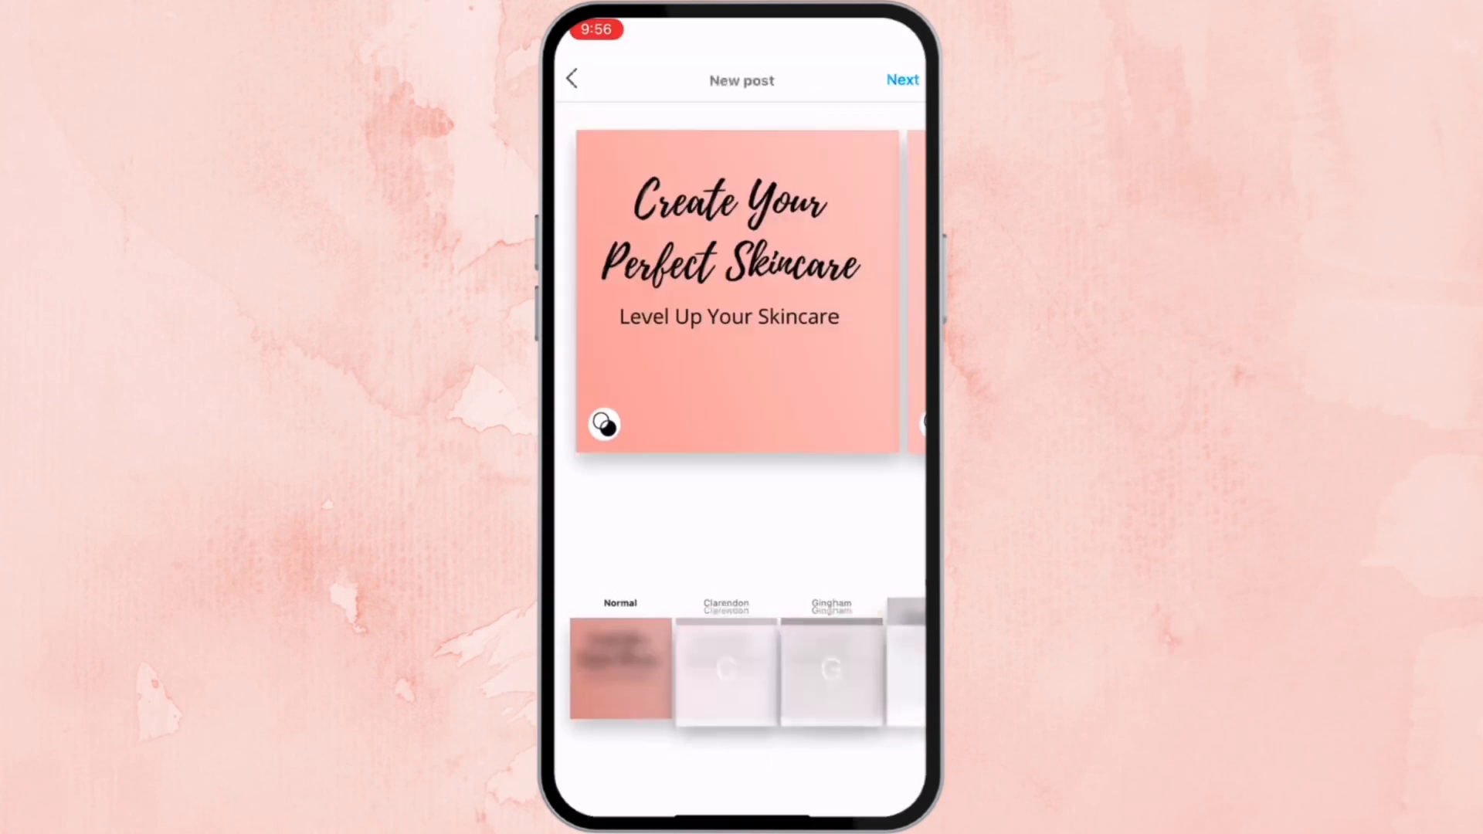
- Review the carousel slides in sequence in the post preview, checking how the artwork continues across their edges
left_click_drag(834, 294, 680, 294)
left_click_drag(834, 293, 618, 293)
left_click_drag(835, 293, 664, 294)
left_click_drag(769, 424, 613, 414)
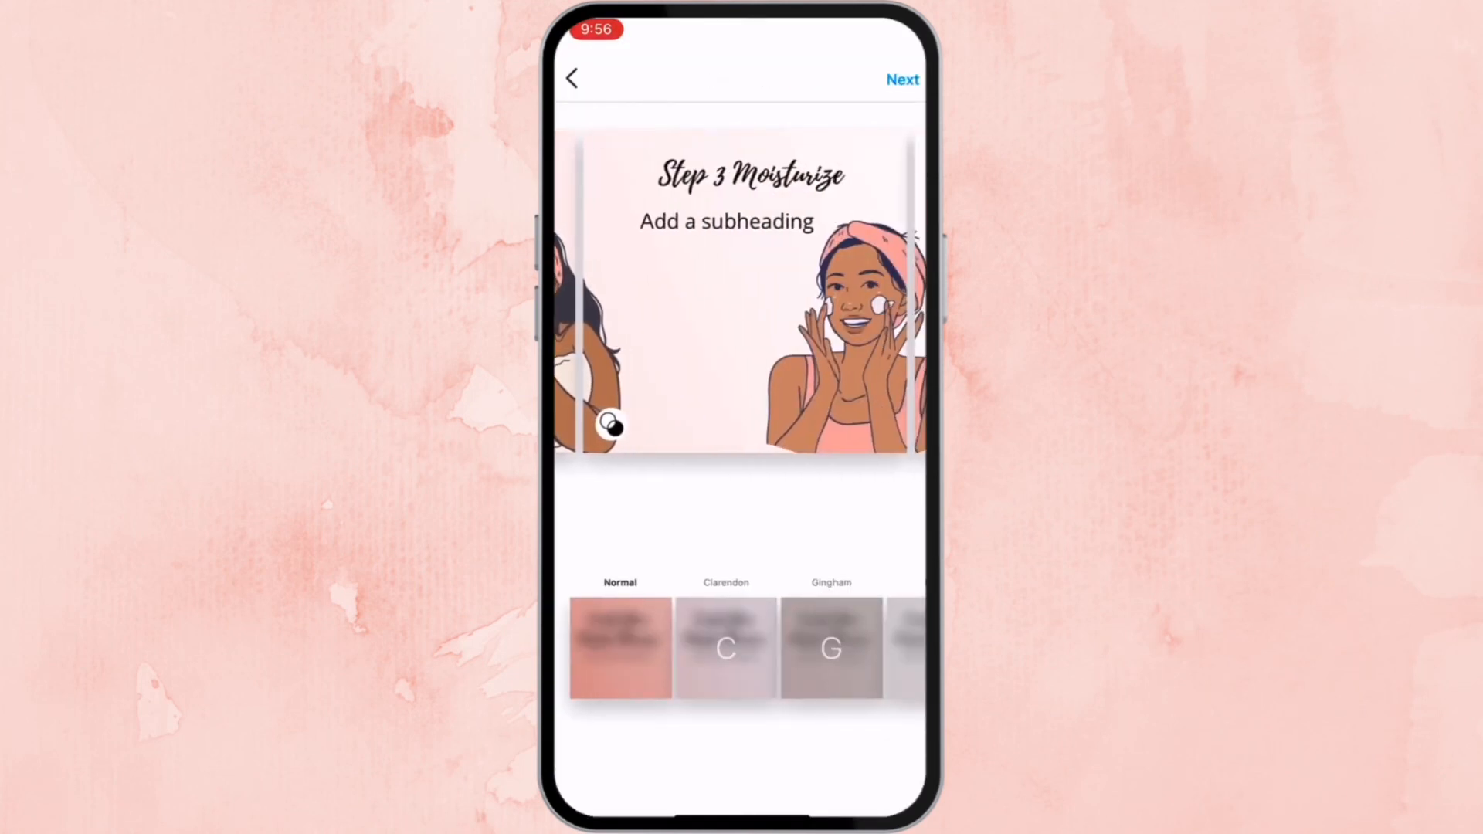